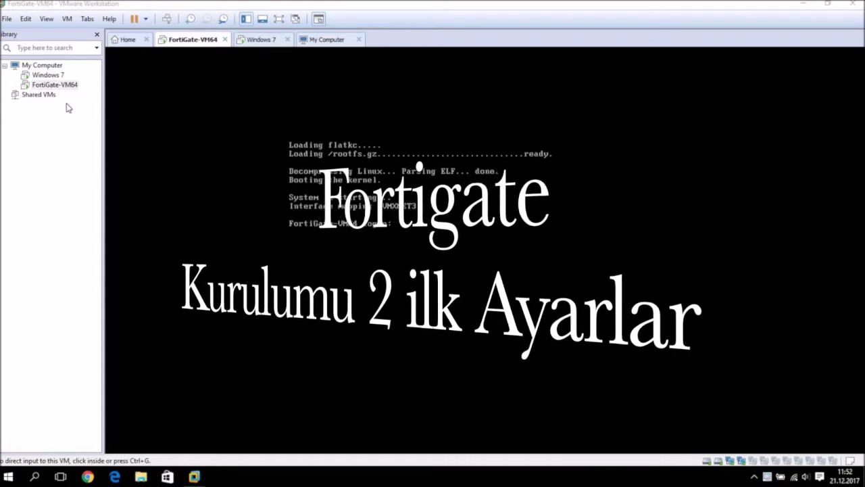
# - Log in to the FortiGate-VM64 console as admin with an empty password
pyautogui.click(58, 76)
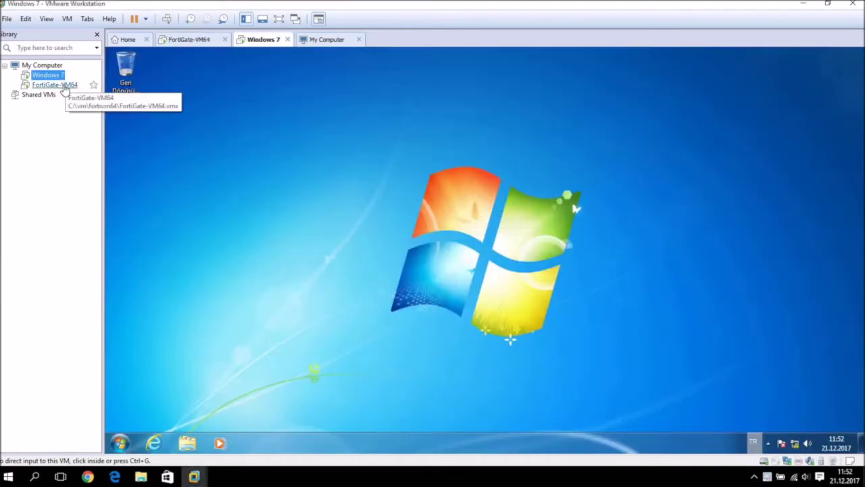
pyautogui.click(64, 85)
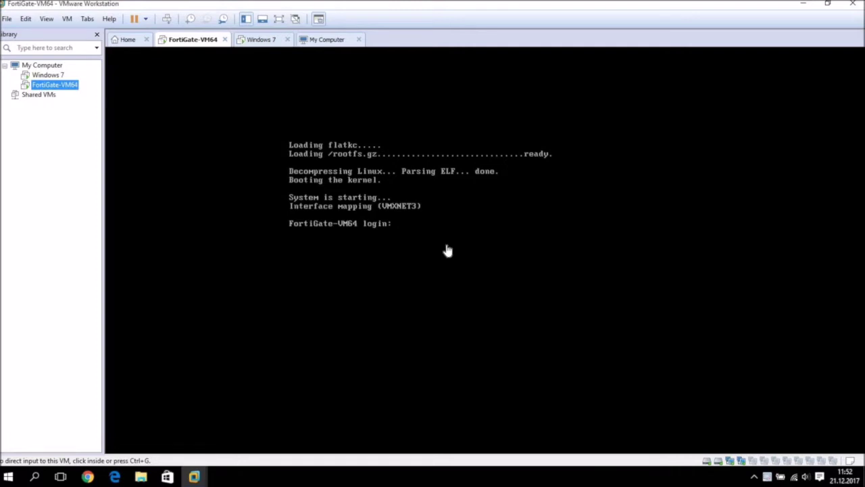
pyautogui.click(441, 228)
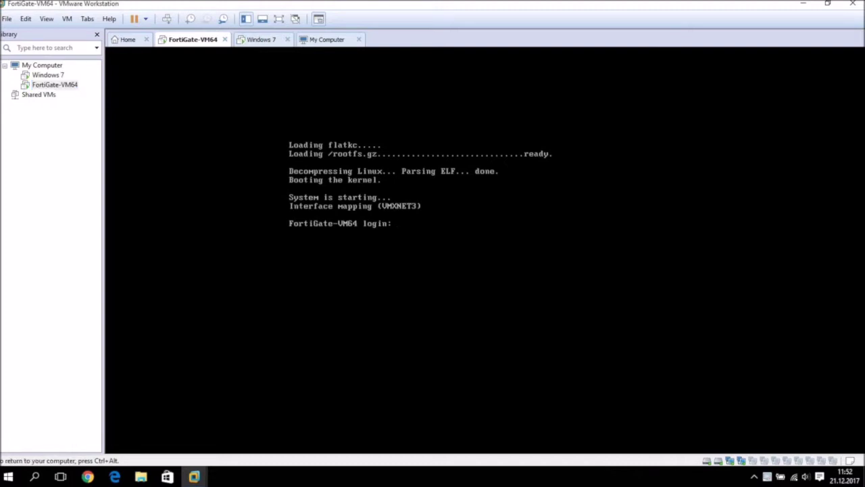
pyautogui.write('admin')
pyautogui.press('Return')
pyautogui.press('Return')
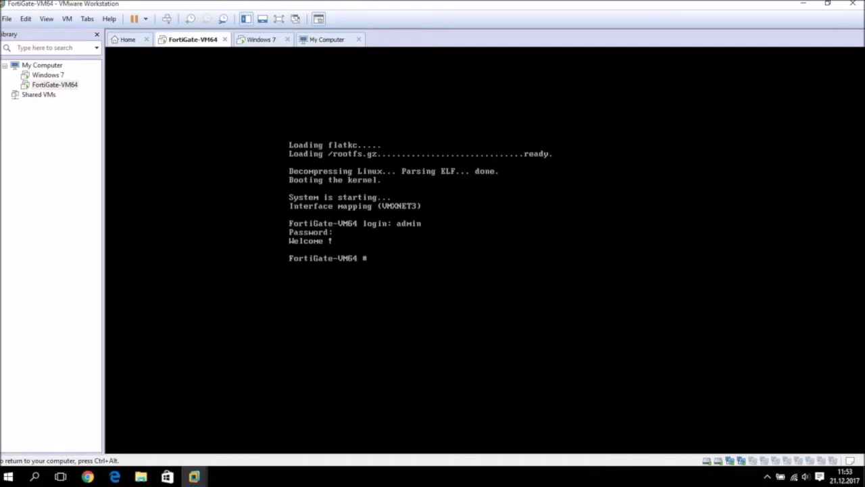
# - Enter 'config system interface' mode, then release input and bring up the FortiGate VM's options
pyautogui.write('config system interface')
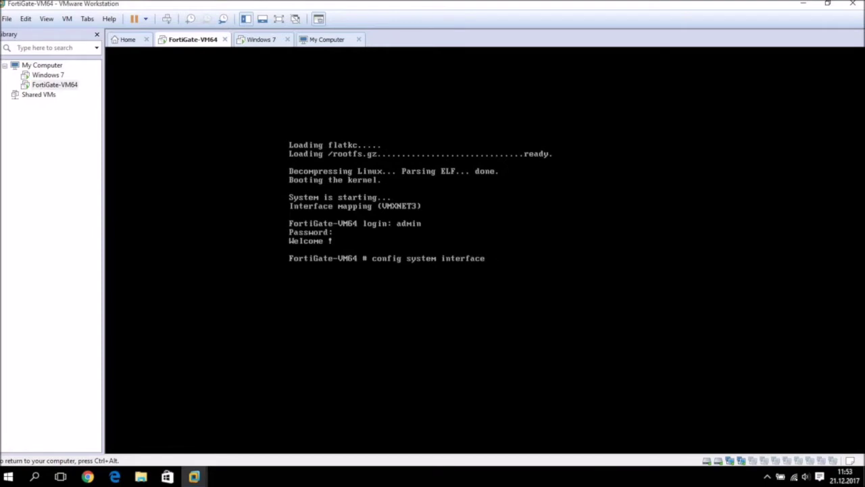
pyautogui.press('Return')
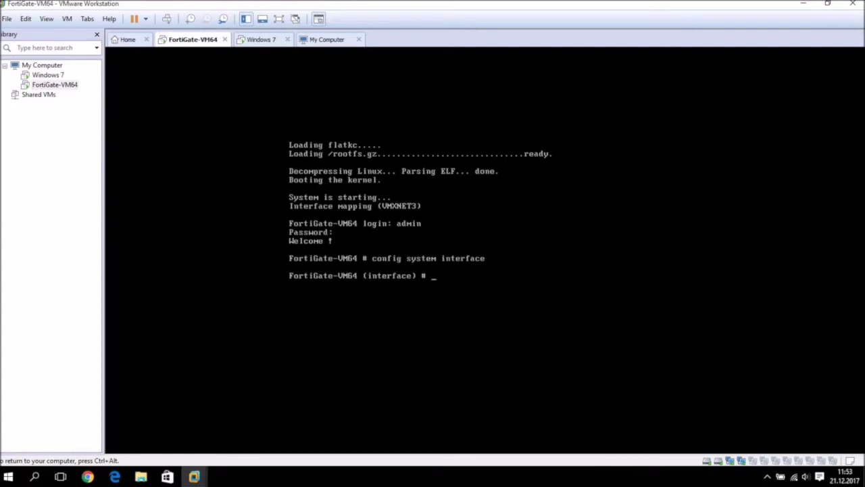
pyautogui.hotkey('ctrl', 'alt')
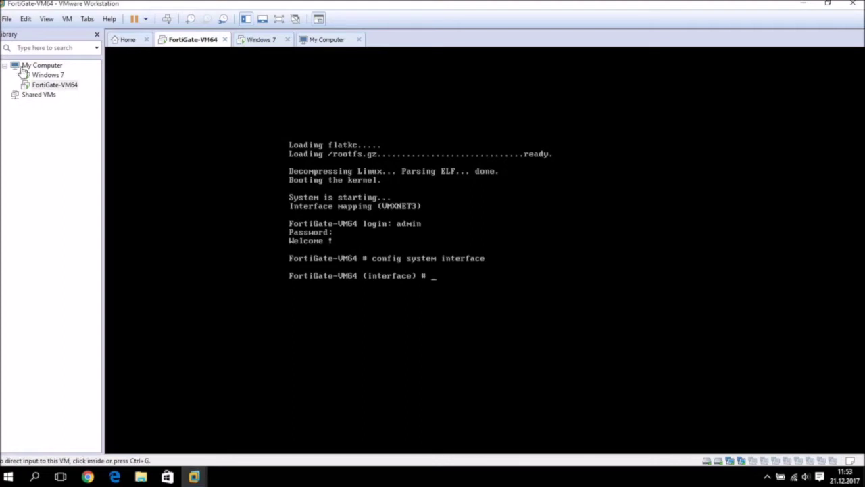
pyautogui.rightClick(49, 84)
pyautogui.click(78, 269)
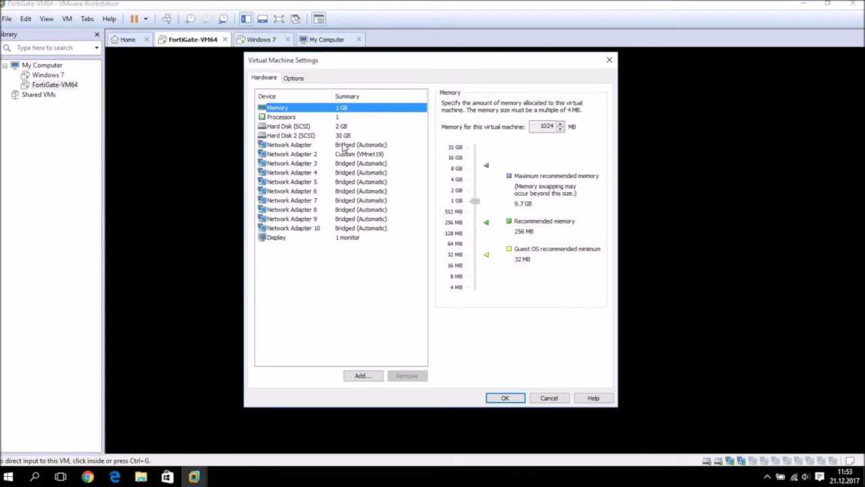
pyautogui.click(343, 146)
pyautogui.moveTo(414, 64); pyautogui.dragTo(407, 83)
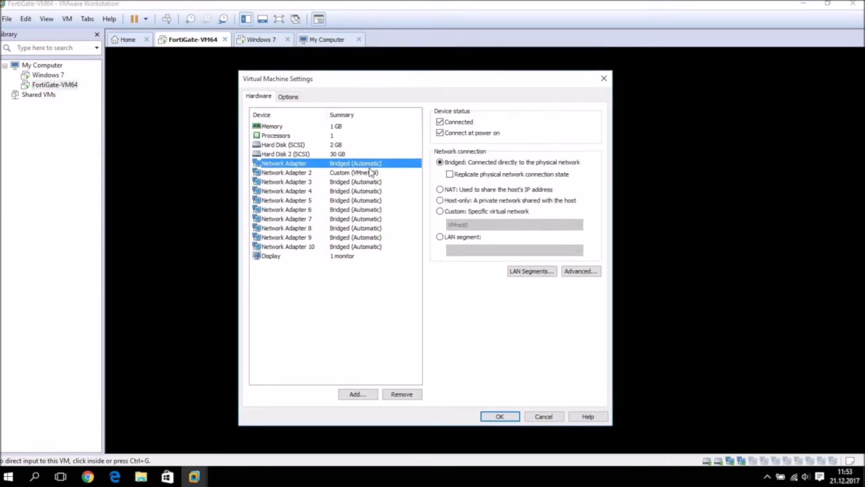
pyautogui.click(361, 173)
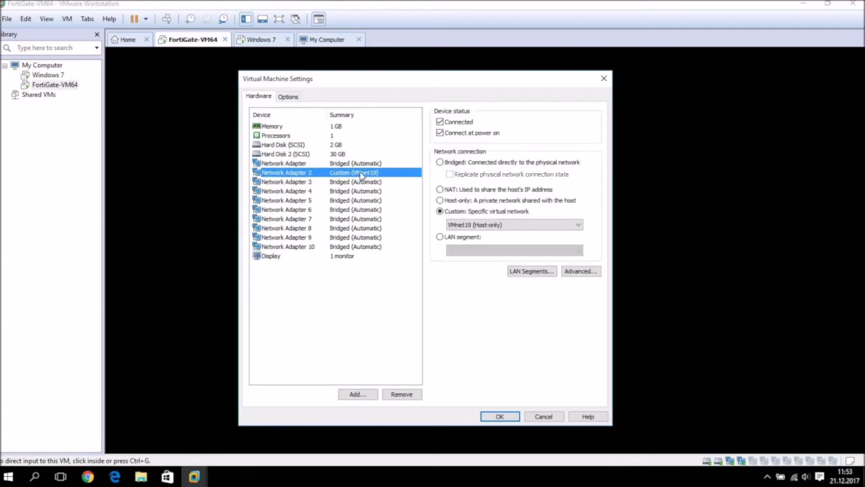
pyautogui.click(543, 416)
pyautogui.click(417, 290)
pyautogui.write('e')
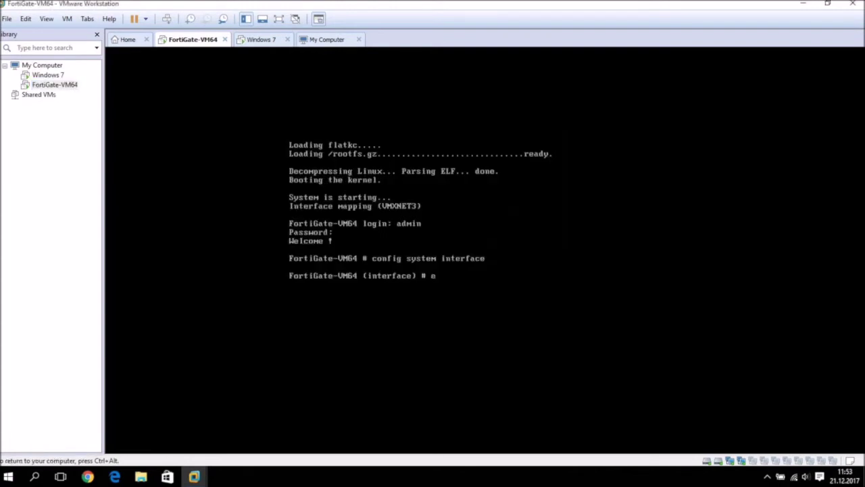
pyautogui.write('dit port2')
# - Edit port2, display its current settings with 'show', and begin typing 'set ip'
pyautogui.press('Return')
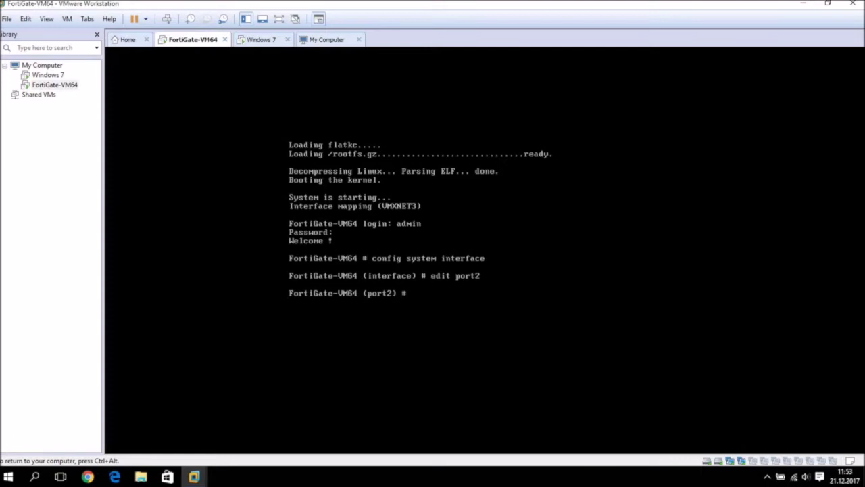
pyautogui.write('show')
pyautogui.press('Return')
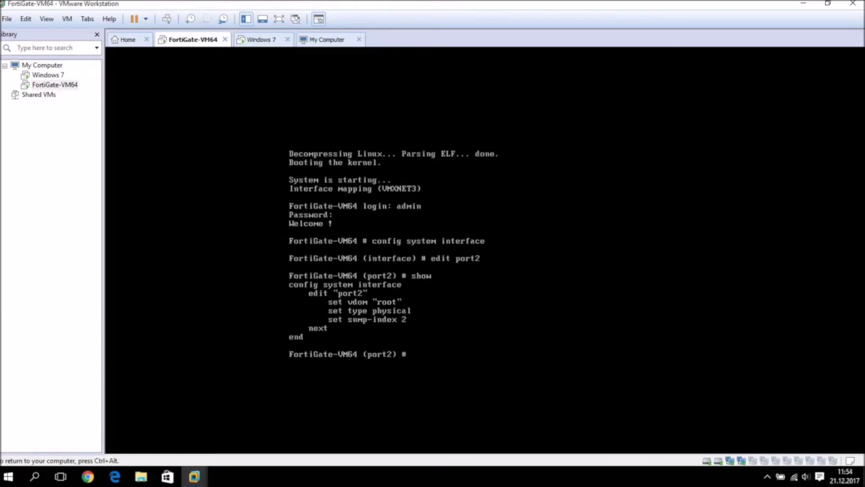
pyautogui.write('set ip 192.168.19')
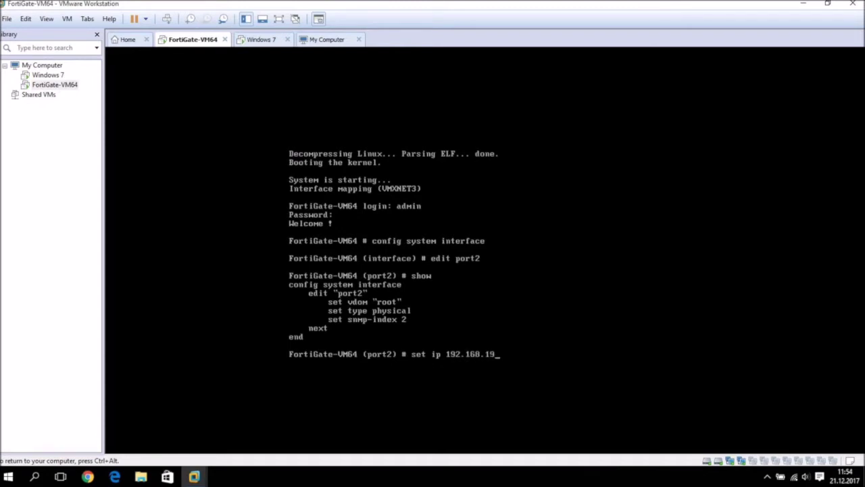
# - Set port2's IP to 192.168.19.1 with netmask 255.255.255.0, then type 'end'
pyautogui.write('.1')
pyautogui.press('BackSpace')
pyautogui.write('255.255.255.0')
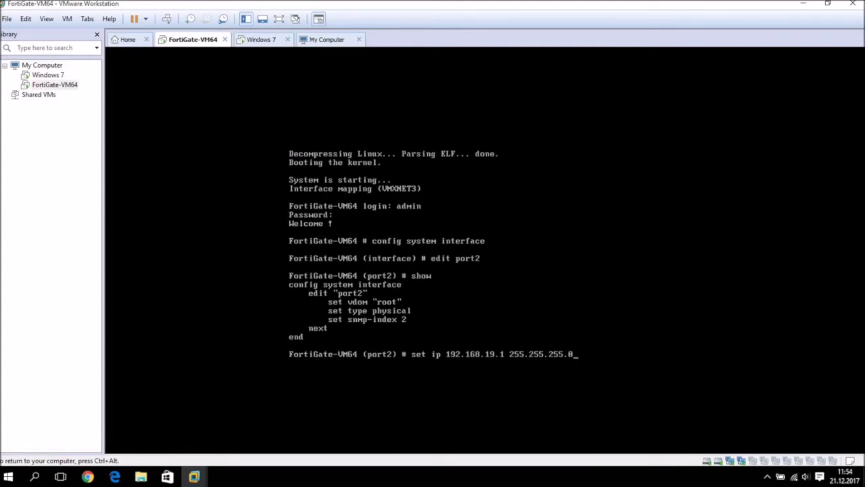
pyautogui.press('Return')
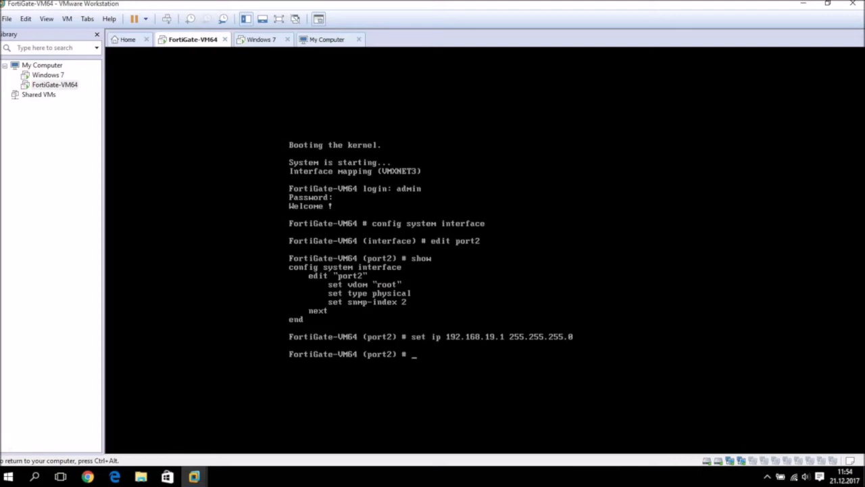
pyautogui.write('end')
# - Save with 'end', reopen port2, and 'show' confirms IP 192.168.19.1 255.255.255.0
pyautogui.press('Return')
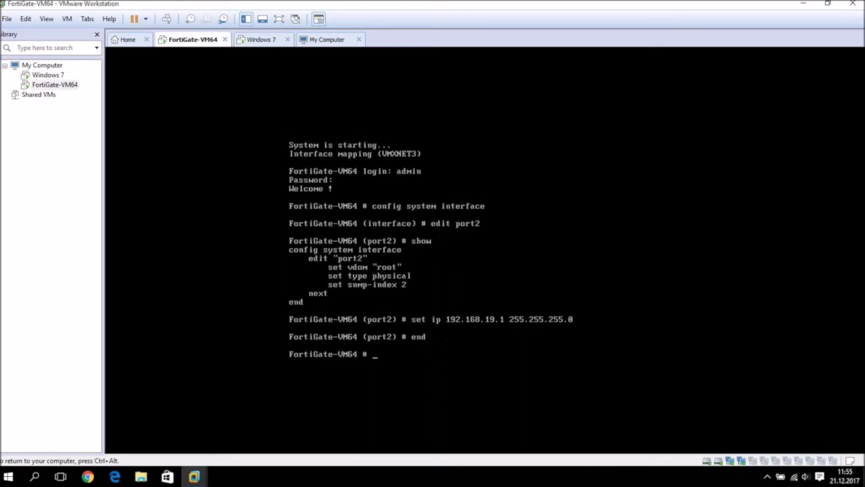
pyautogui.write('config system interface')
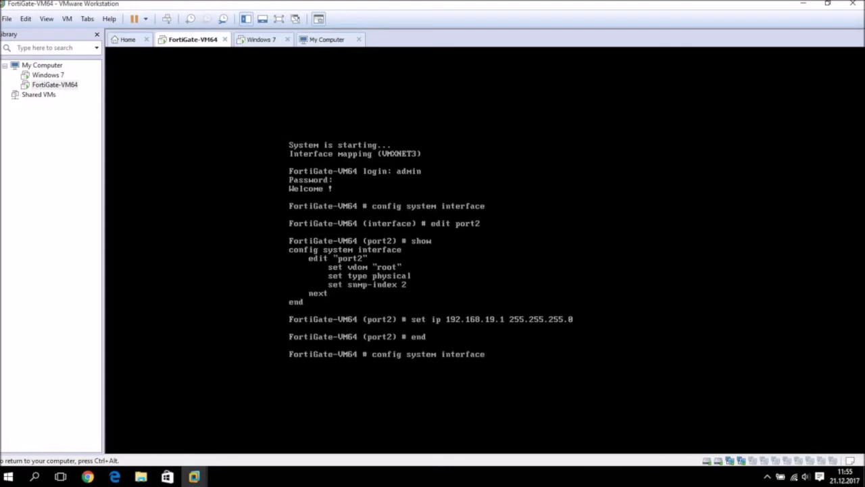
pyautogui.press('Return')
pyautogui.write('edit port2')
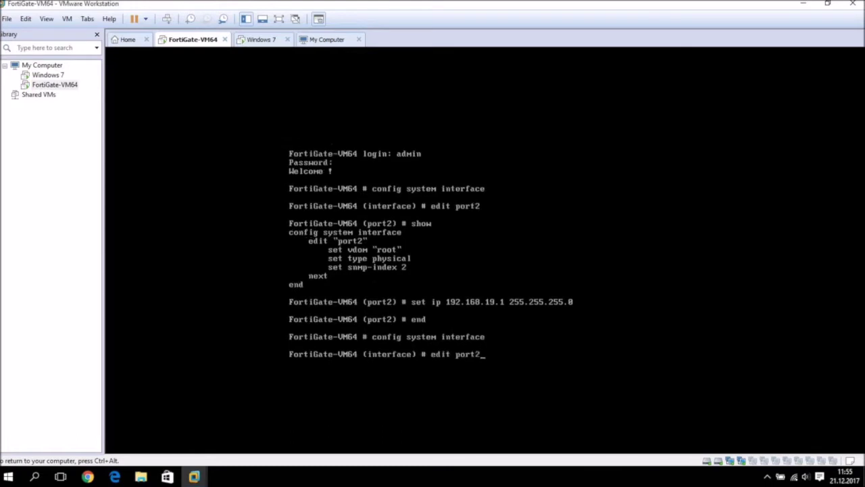
pyautogui.press('Return')
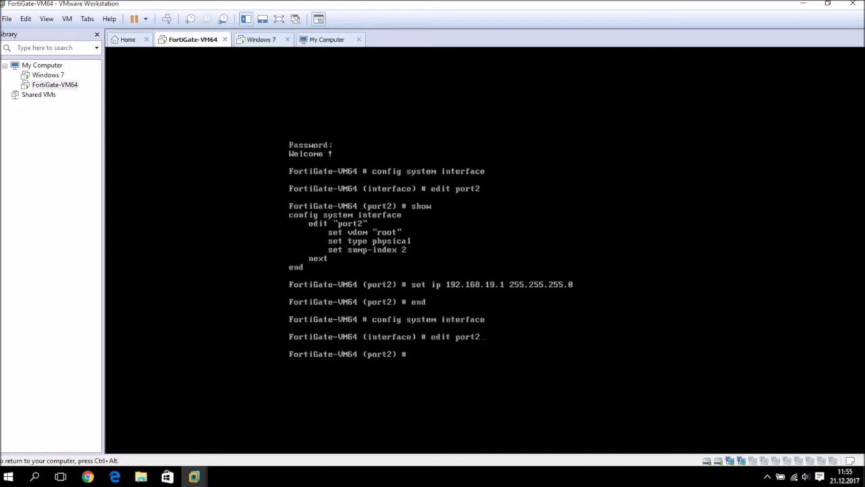
pyautogui.write('show')
pyautogui.press('Return')
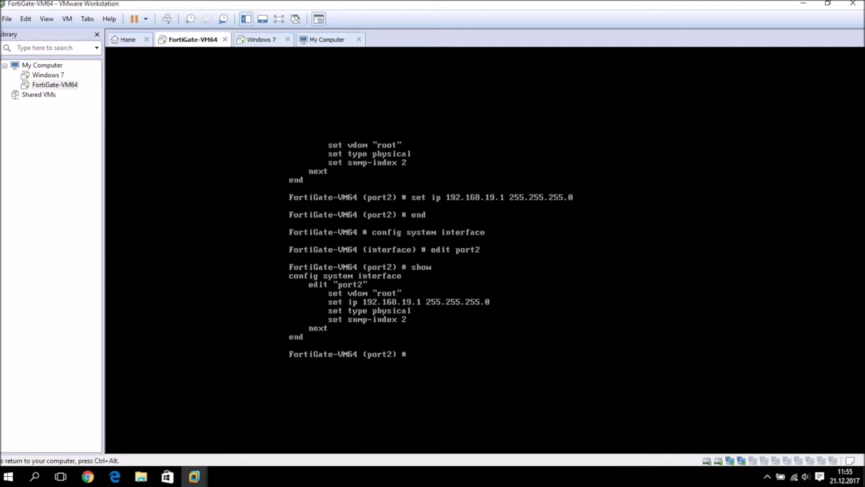
pyautogui.hotkey('ctrl', 'alt')
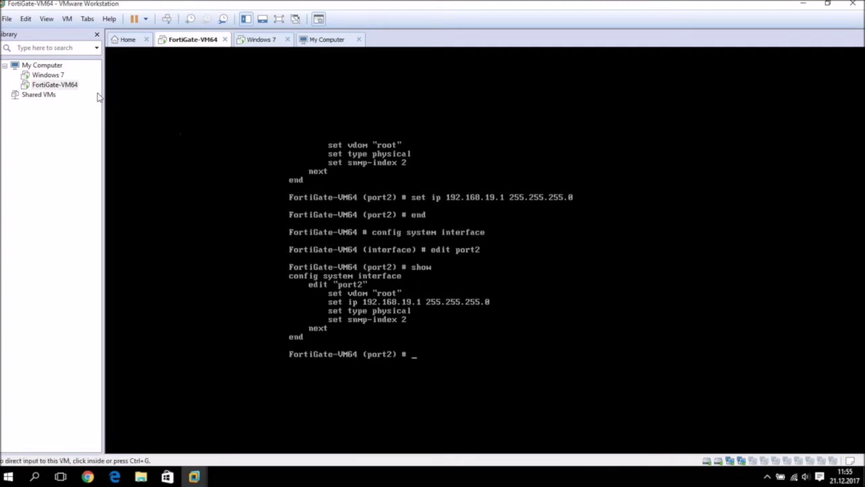
# - Switch to the Windows 7 VM and open a command prompt via the Start search 'cmd'
pyautogui.rightClick(59, 81)
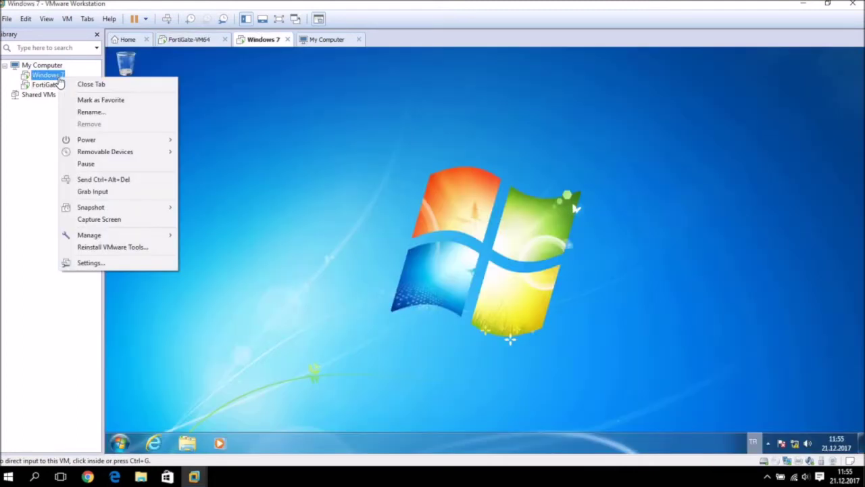
pyautogui.click(309, 222)
pyautogui.rightClick(309, 221)
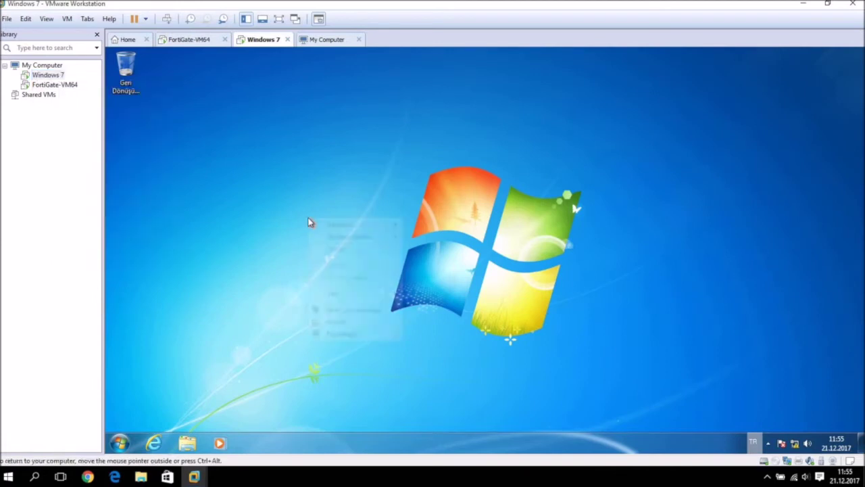
pyautogui.rightClick(121, 442)
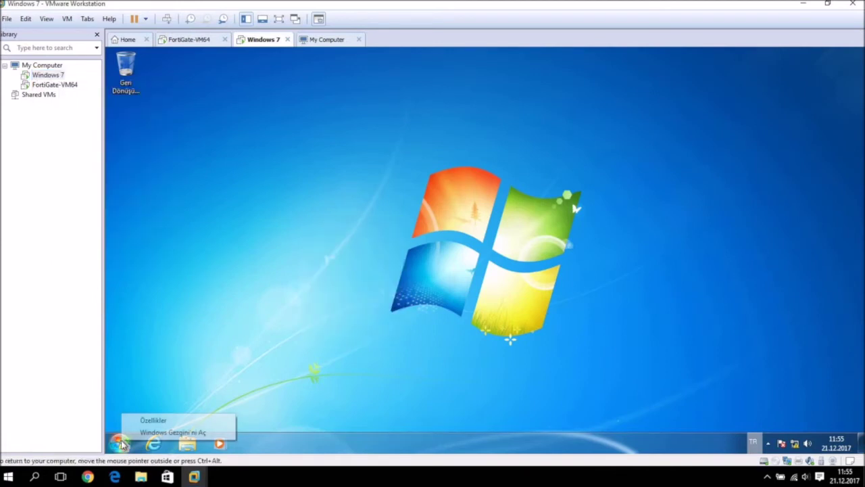
pyautogui.click(230, 324)
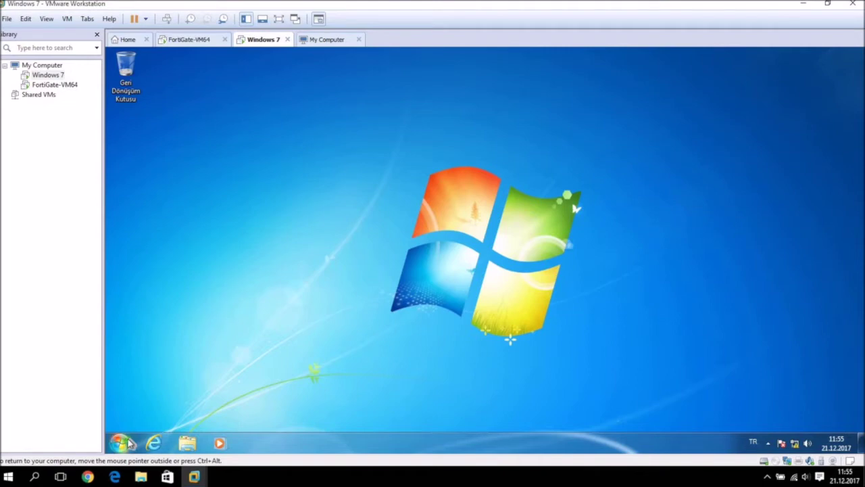
pyautogui.click(121, 443)
pyautogui.write('cmd')
pyautogui.press('Return')
# - Ping 192.168.19.1 from the Windows 7 VM and get 4 of 4 replies with 0% loss
pyautogui.write('ping 192.16')
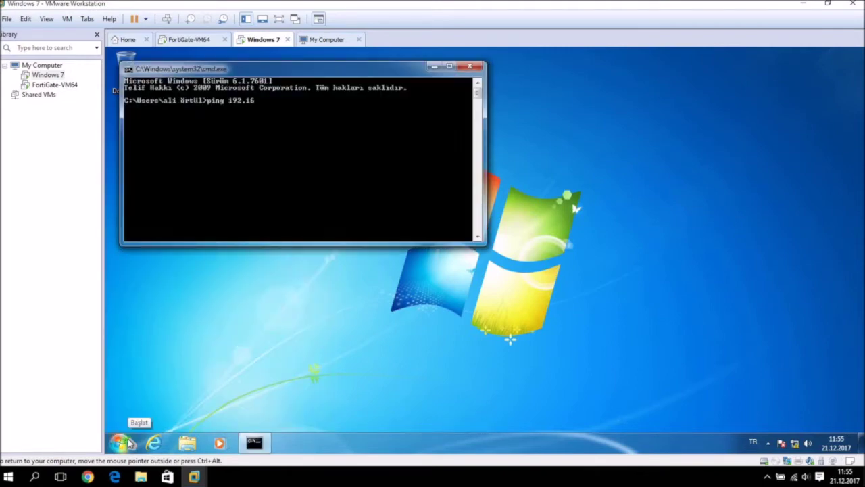
pyautogui.write('8.19.1')
pyautogui.press('Return')
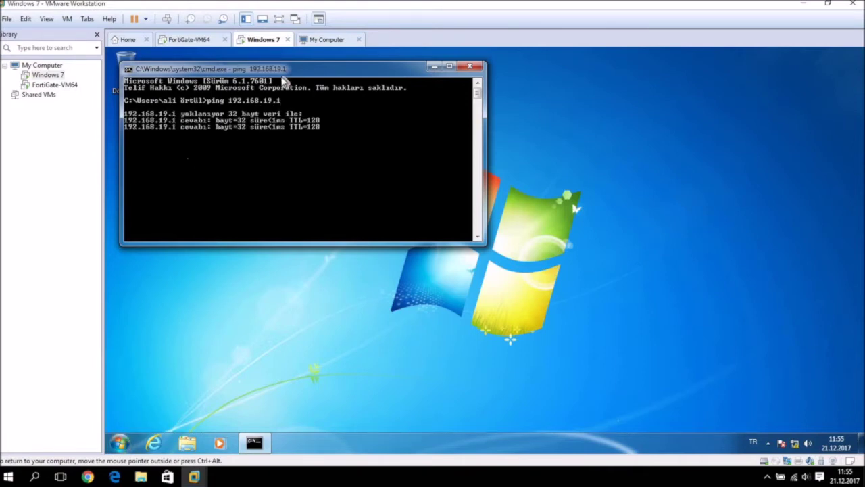
pyautogui.moveTo(282, 71); pyautogui.dragTo(380, 110)
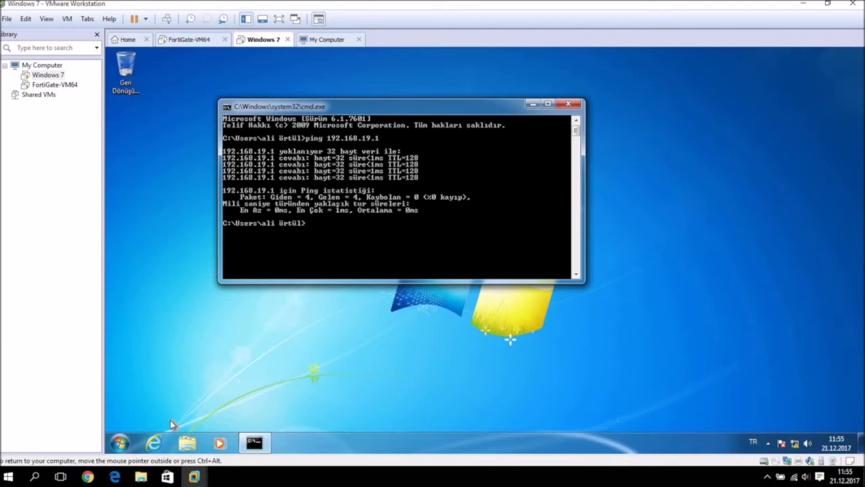
pyautogui.click(156, 442)
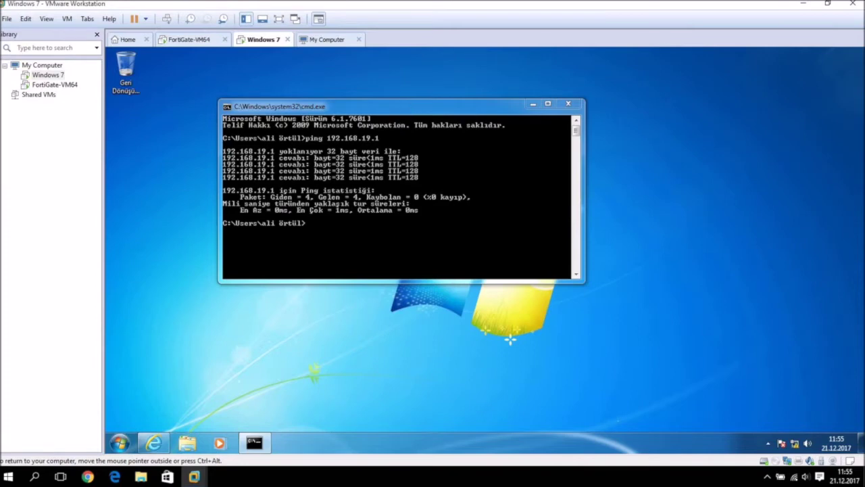
pyautogui.moveTo(402, 110); pyautogui.dragTo(383, 104)
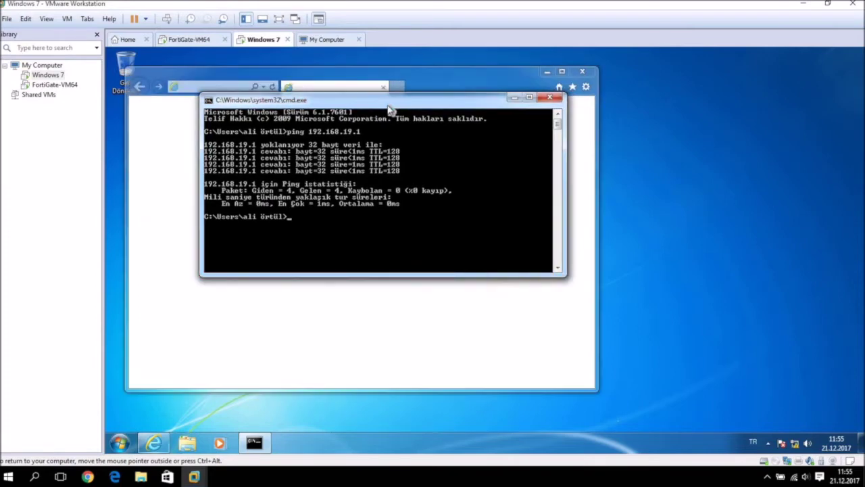
pyautogui.click(247, 91)
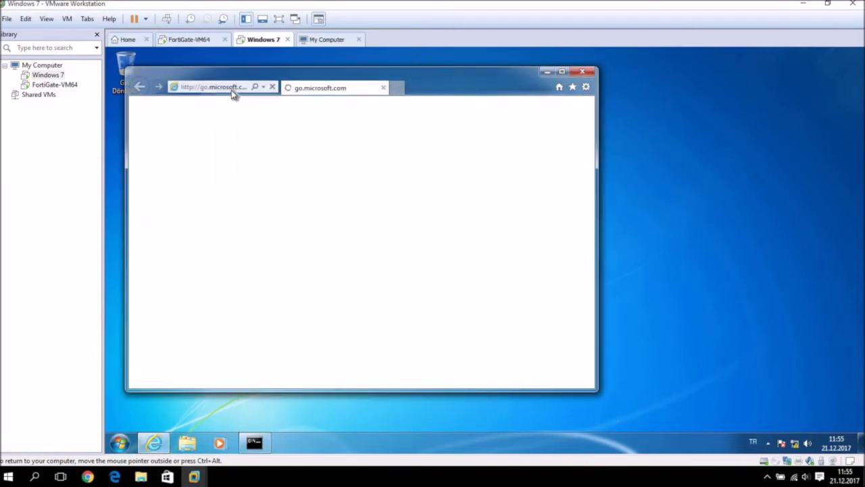
pyautogui.write('192.168')
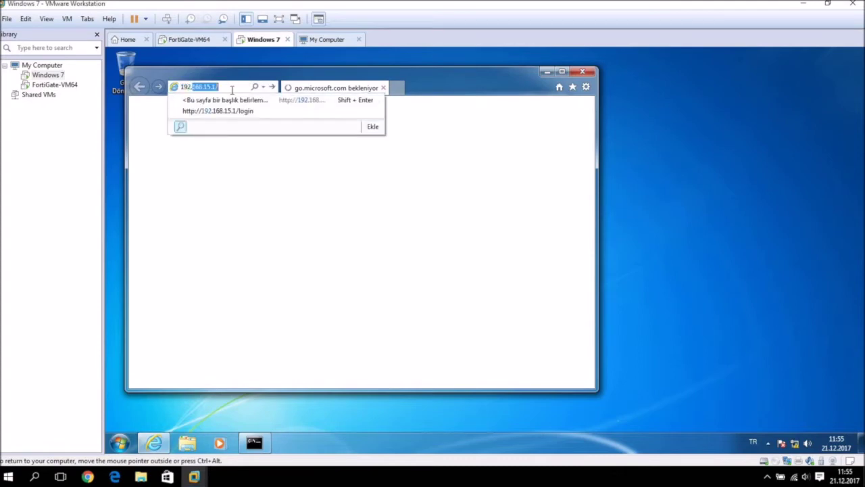
pyautogui.write('.1')
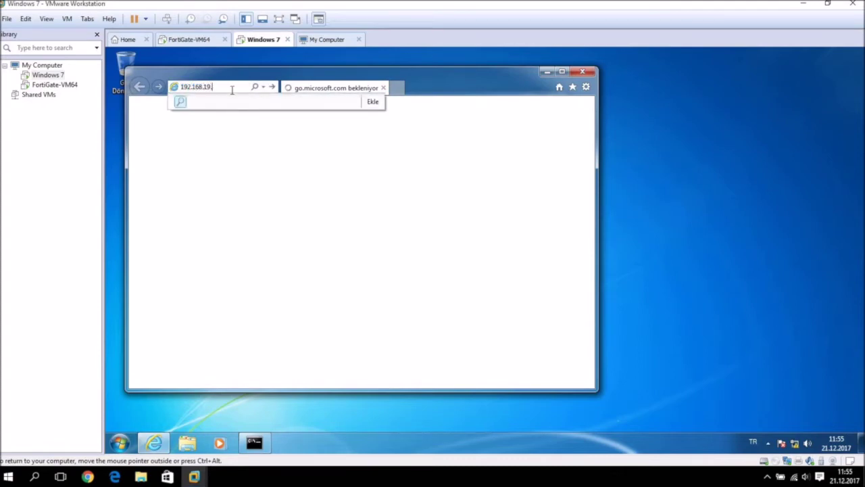
pyautogui.press('Return')
# - Rerun the ping to 192.168.19.1, getting 4 of 4 replies, then return to the FortiGate console
pyautogui.moveTo(450, 87); pyautogui.dragTo(663, 69)
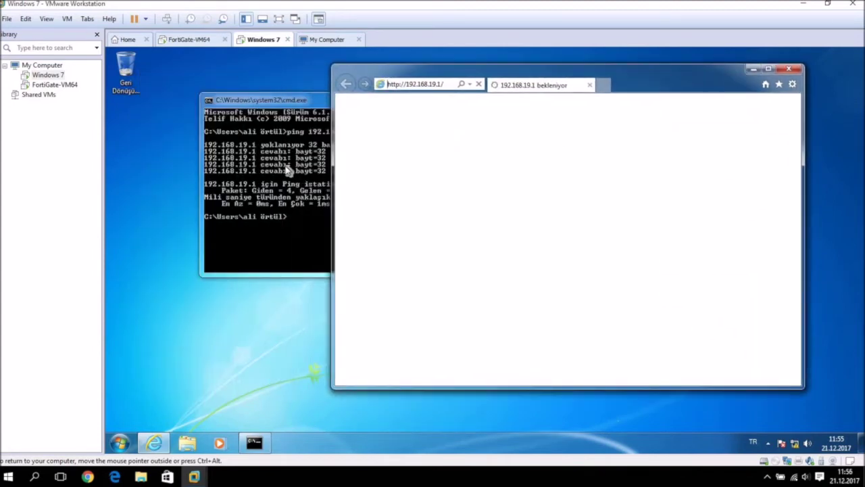
pyautogui.click(317, 100)
pyautogui.moveTo(351, 101); pyautogui.dragTo(302, 146)
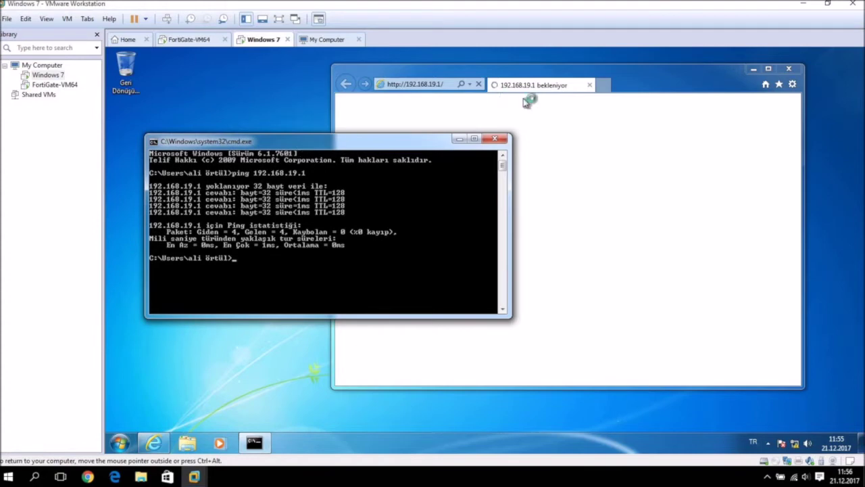
pyautogui.click(668, 82)
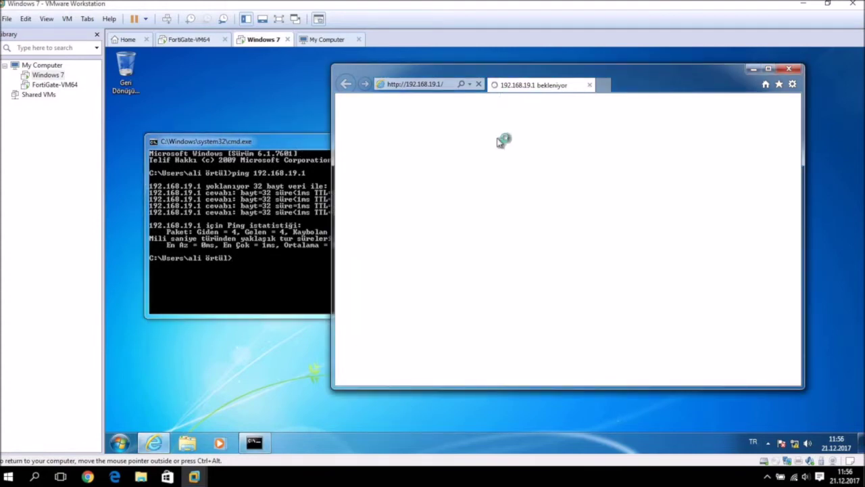
pyautogui.click(277, 244)
pyautogui.press('Up')
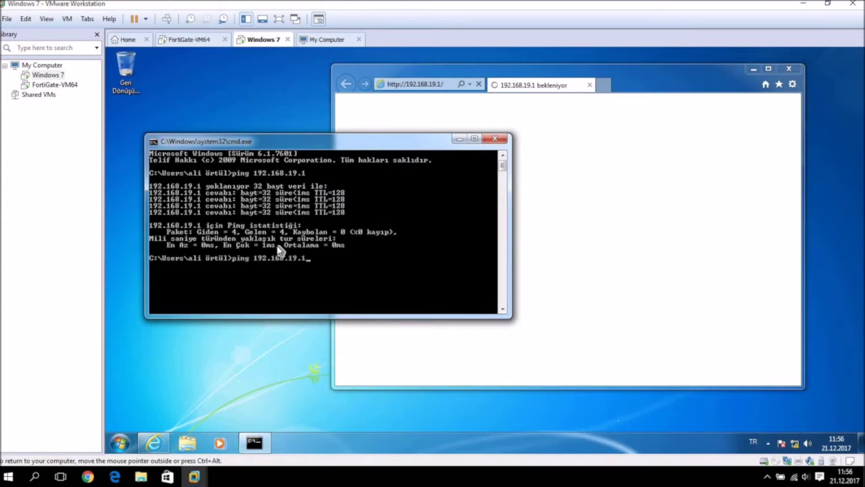
pyautogui.press('Return')
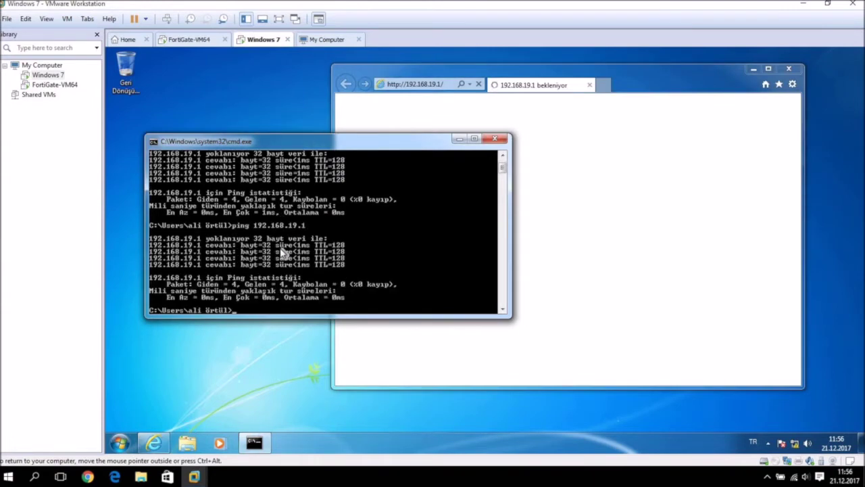
pyautogui.click(672, 73)
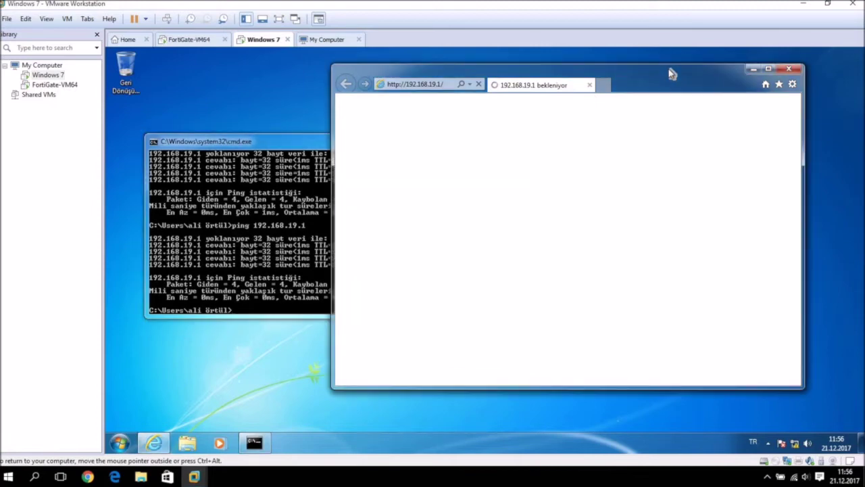
pyautogui.moveTo(666, 78); pyautogui.dragTo(656, 76)
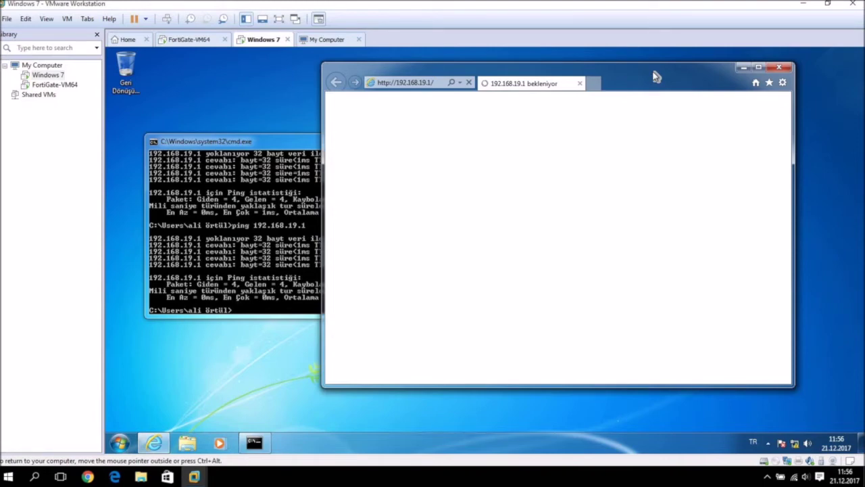
pyautogui.click(67, 89)
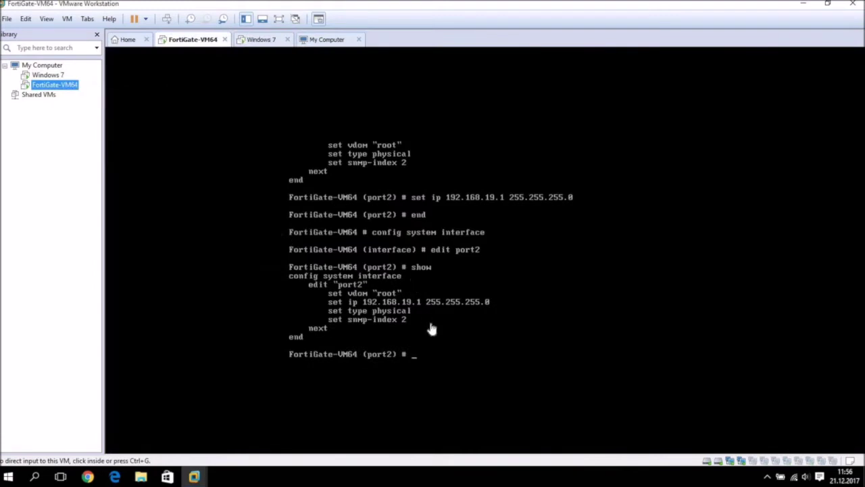
# - Set port2's allowaccess to http, then append https
pyautogui.click(431, 328)
pyautogui.press('Return')
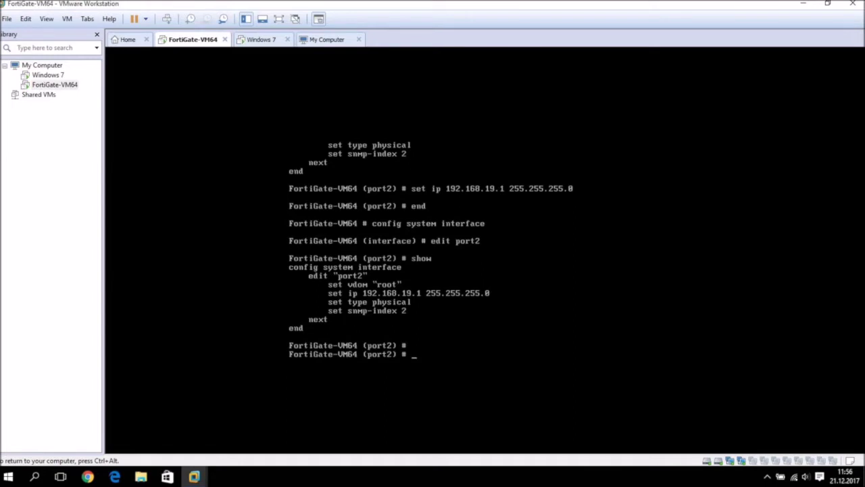
pyautogui.write('allowaccess')
pyautogui.write('http')
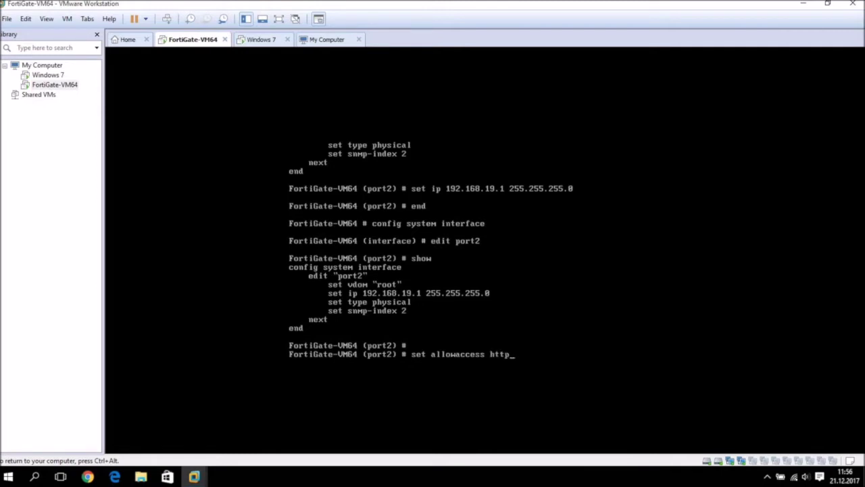
pyautogui.press('Return')
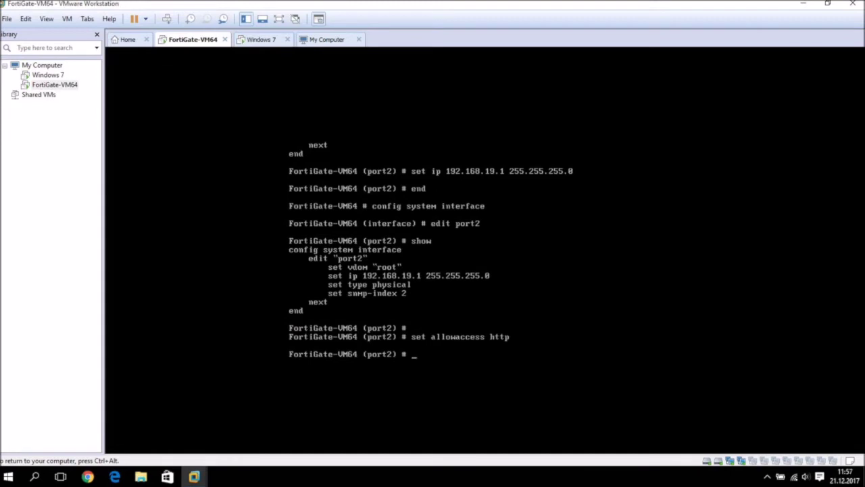
pyautogui.write('set allowaccess http ')
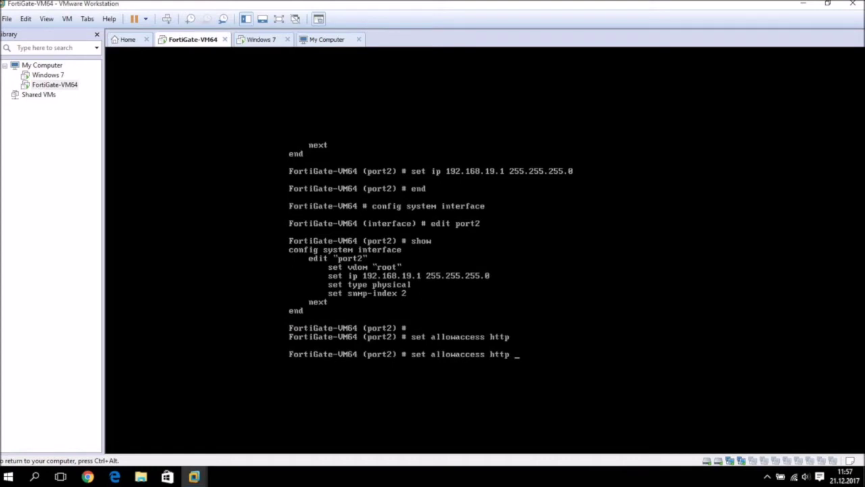
pyautogui.write('https ssh ping telnet')
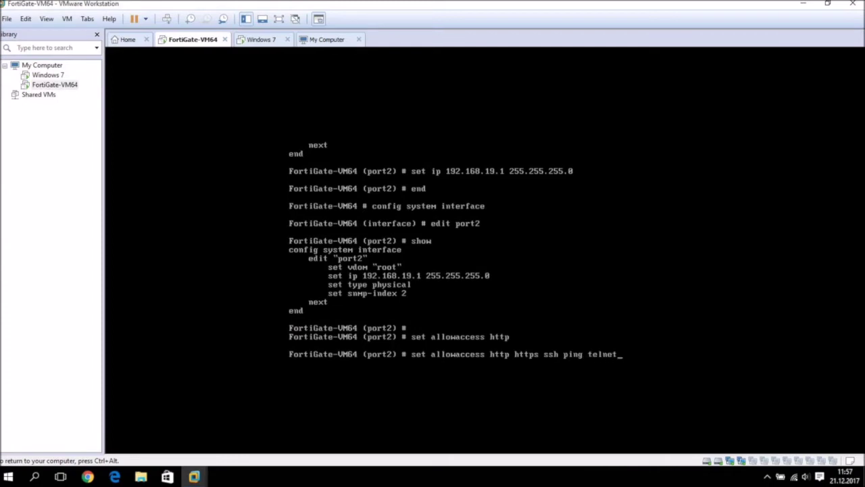
pyautogui.press('BackSpace')
pyautogui.press('BackSpace')
pyautogui.press('BackSpace')
pyautogui.press('BackSpace')
pyautogui.press('BackSpace')
pyautogui.press('BackSpace')
pyautogui.press('BackSpace')
pyautogui.press('BackSpace')
pyautogui.press('BackSpace')
pyautogui.press('BackSpace')
pyautogui.press('BackSpace')
pyautogui.press('BackSpace')
pyautogui.press('BackSpace')
pyautogui.press('BackSpace')
pyautogui.press('BackSpace')
pyautogui.press('BackSpace')
pyautogui.press('BackSpace')
pyautogui.press('BackSpace')
pyautogui.press('BackSpace')
pyautogui.press('BackSpace')
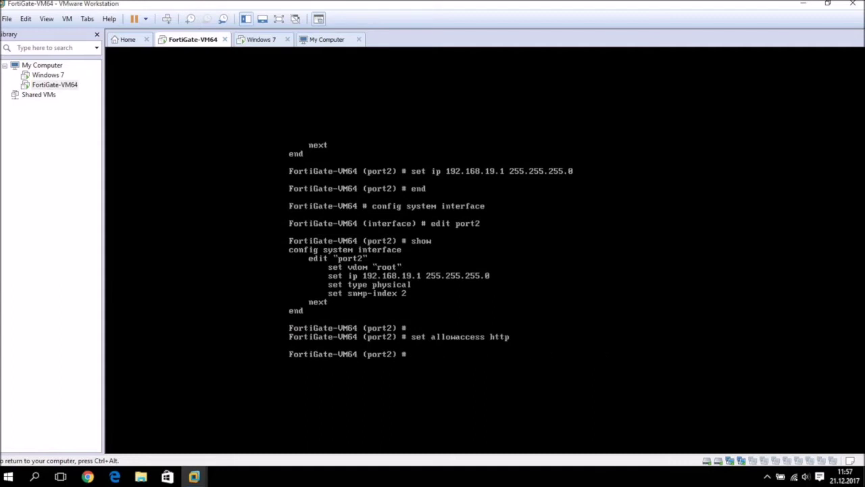
pyautogui.write('append allowaccess ')
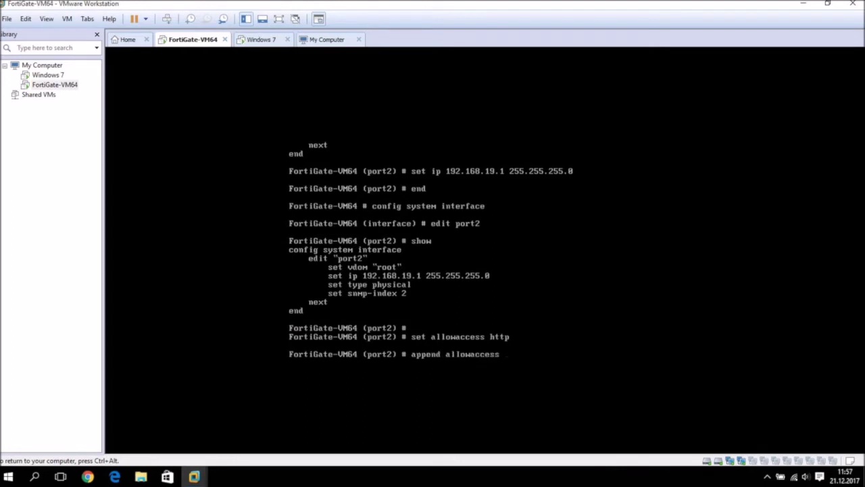
pyautogui.write('https')
pyautogui.press('Return')
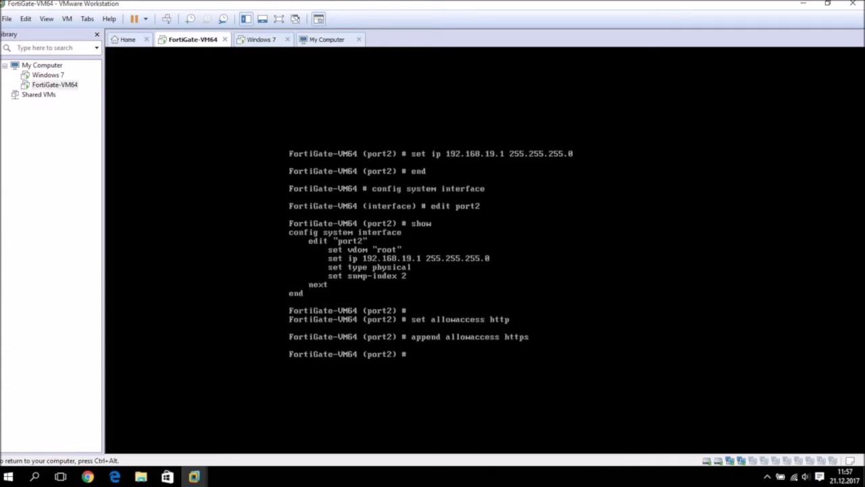
# - Append ssh and telnet to port2's allowaccess, verify with 'show', and save with 'end'
pyautogui.press('Up')
pyautogui.press('BackSpace')
pyautogui.press('BackSpace')
pyautogui.press('BackSpace')
pyautogui.press('BackSpace')
pyautogui.press('BackSpace')
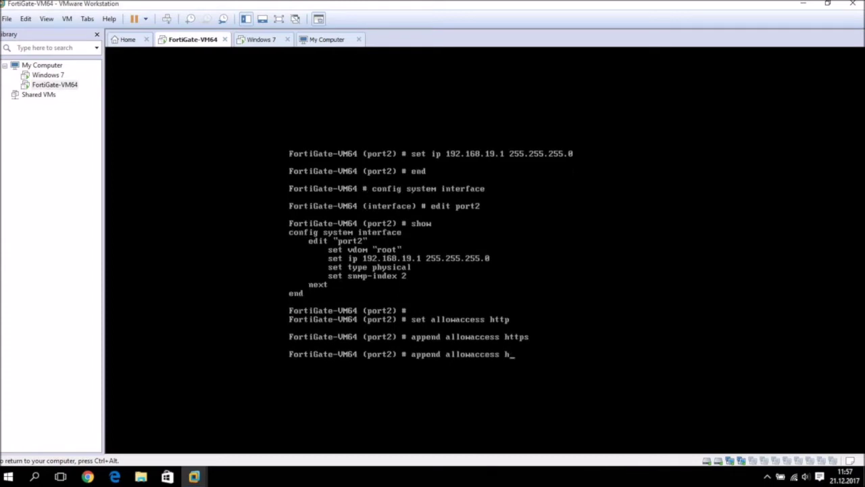
pyautogui.write('ssh')
pyautogui.press('Return')
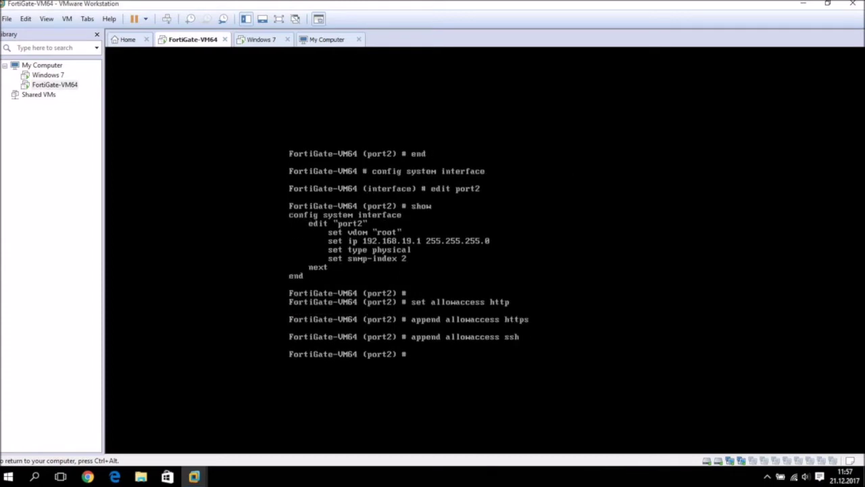
pyautogui.press('Up')
pyautogui.press('BackSpace')
pyautogui.press('BackSpace')
pyautogui.press('BackSpace')
pyautogui.write('telnet')
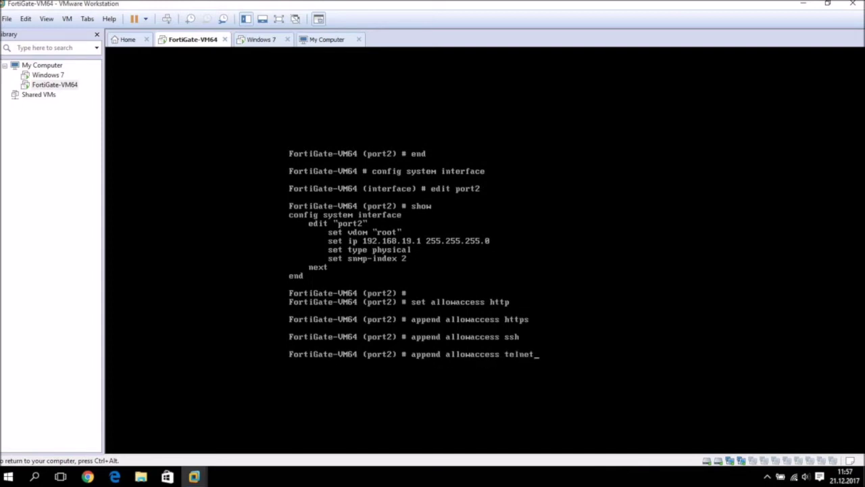
pyautogui.press('Return')
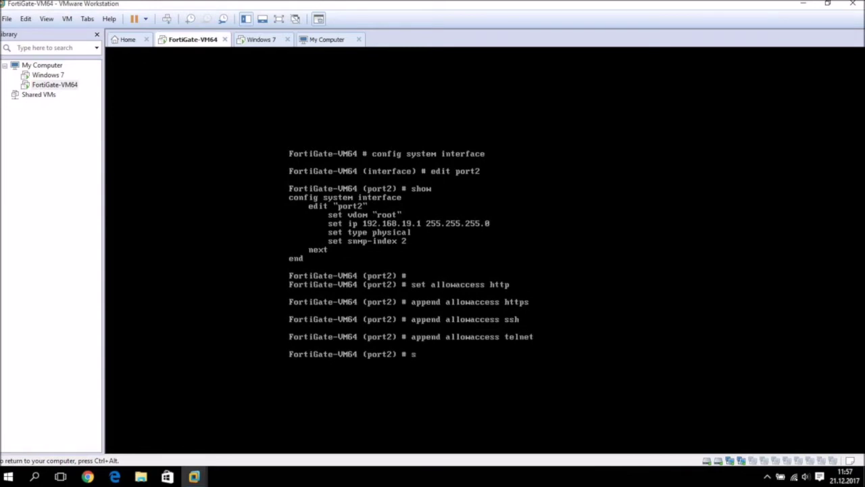
pyautogui.press('Return')
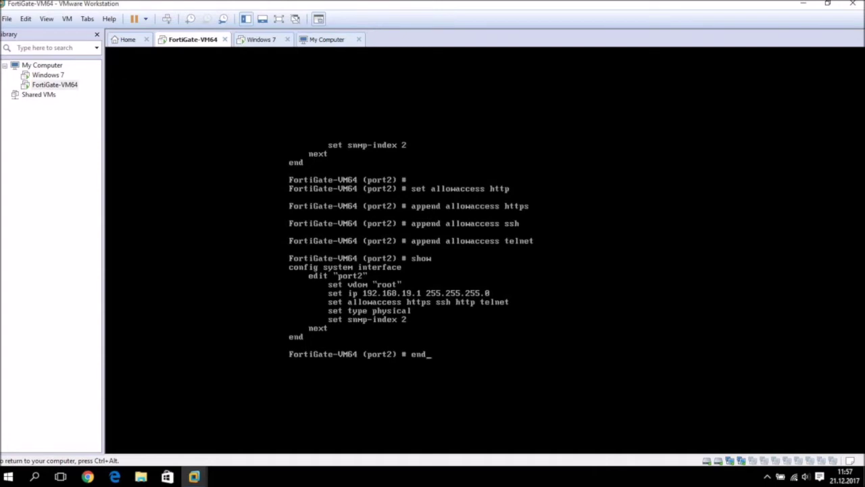
pyautogui.press('Return')
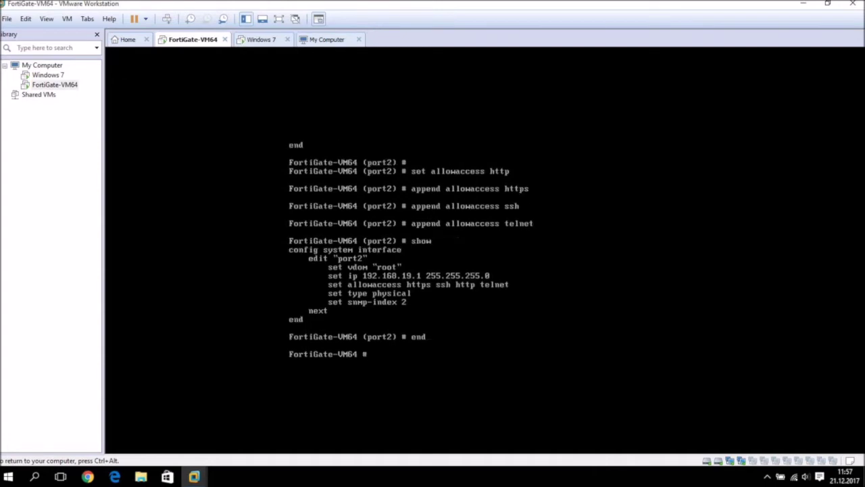
pyautogui.hotkey('ctrl', 'alt')
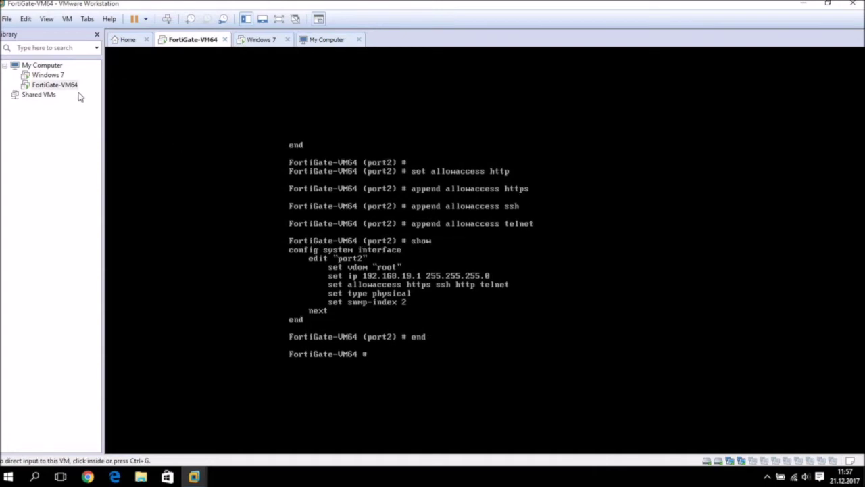
# - In the Windows 7 VM, turn off Do Not Track and accept the browser's recommended settings
pyautogui.click(56, 76)
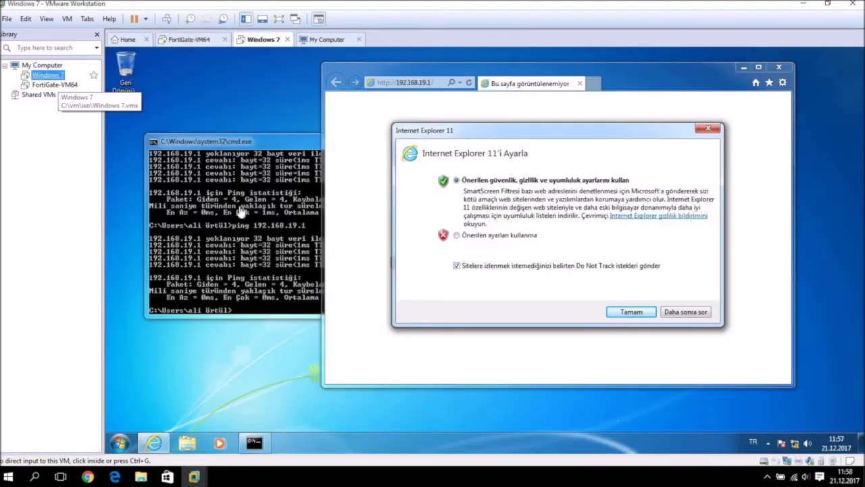
pyautogui.click(586, 273)
pyautogui.click(585, 268)
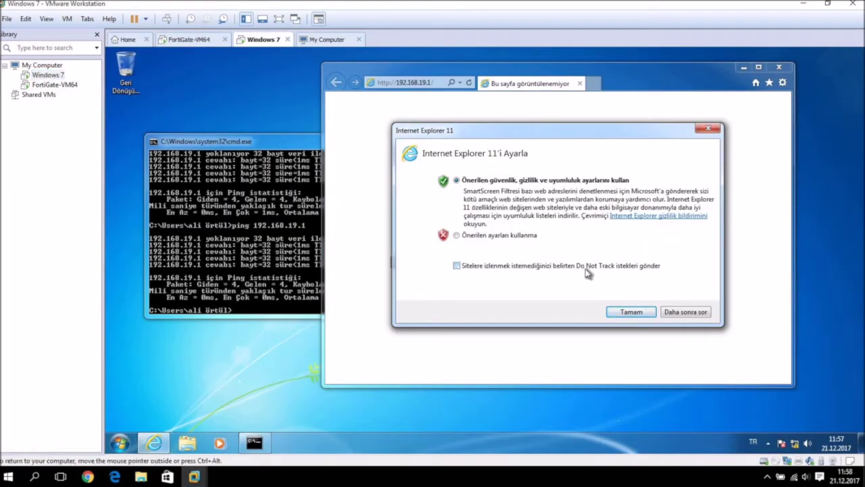
pyautogui.click(633, 315)
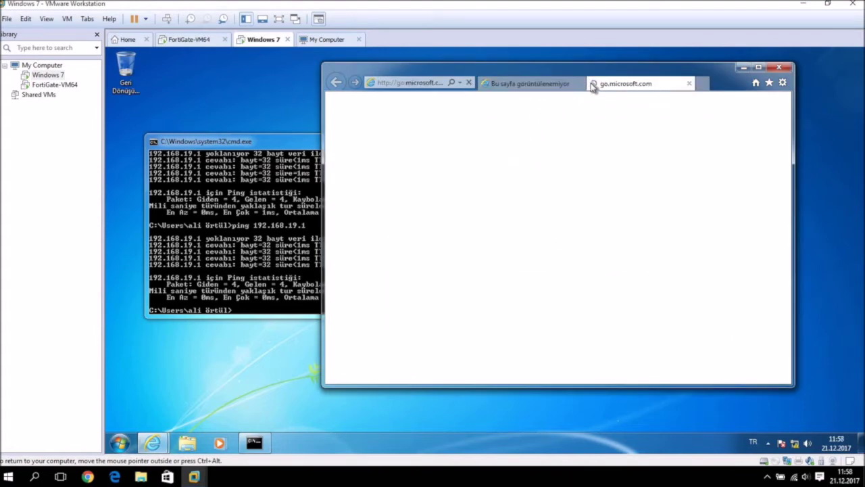
# - Close the Microsoft page and the command prompt, then reload 192.168.19.1 and copy its address
pyautogui.click(689, 84)
pyautogui.click(242, 240)
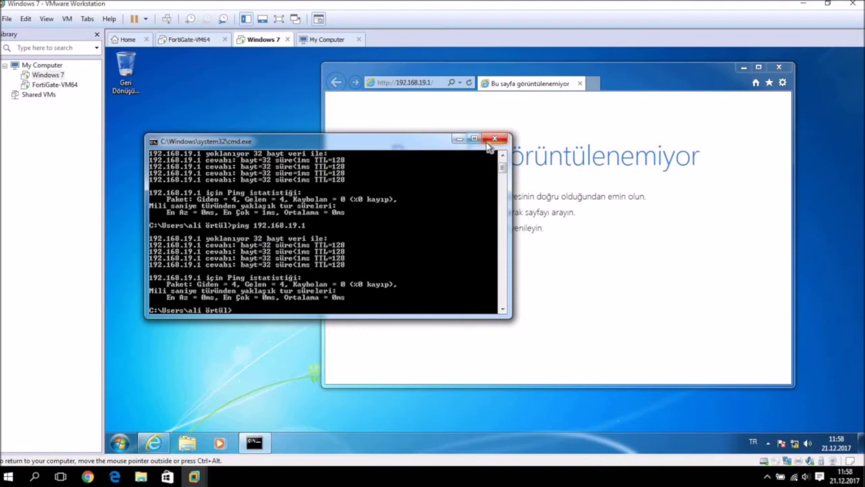
pyautogui.click(503, 142)
pyautogui.click(415, 82)
pyautogui.press('Return')
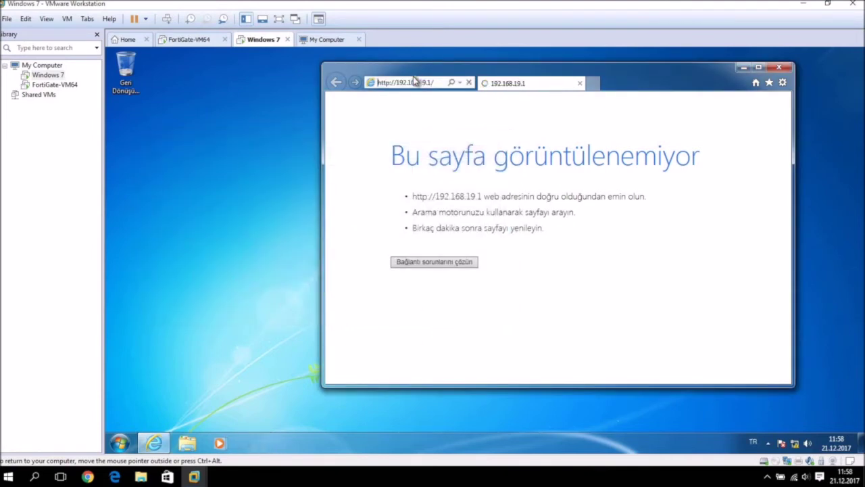
pyautogui.moveTo(681, 79); pyautogui.dragTo(613, 85)
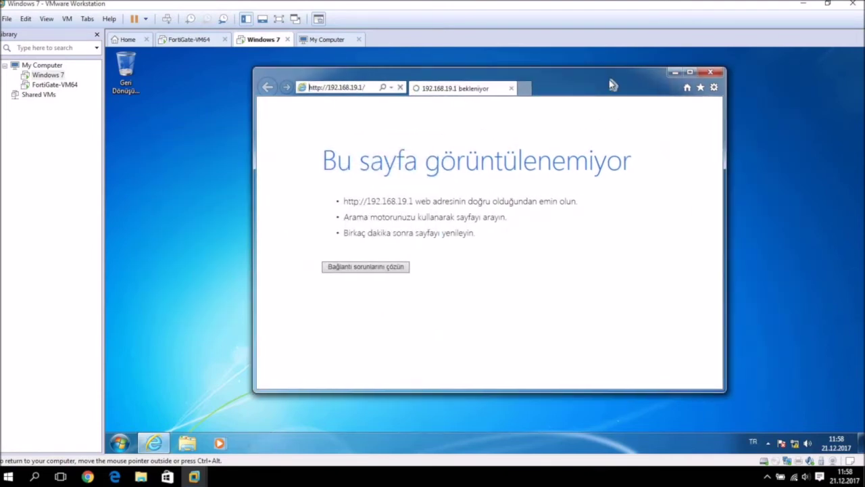
pyautogui.doubleClick(351, 88)
pyautogui.click(351, 88)
pyautogui.hotkey('ctrl', 'c')
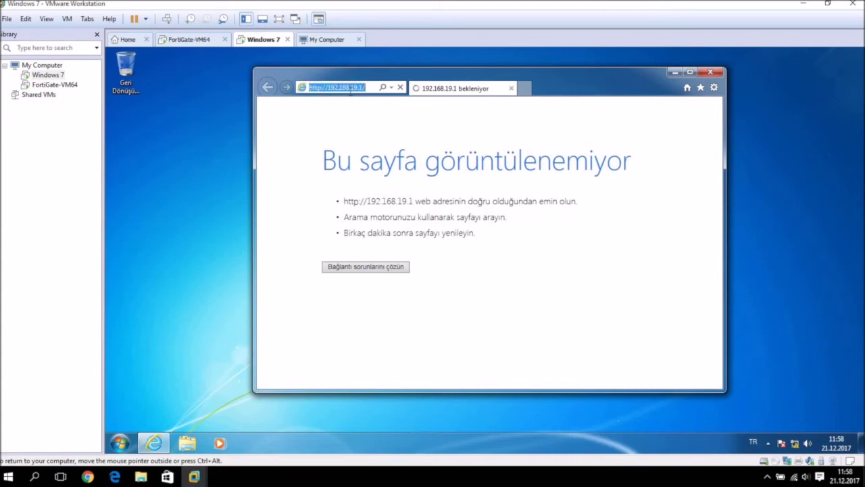
pyautogui.moveTo(603, 93); pyautogui.dragTo(606, 94)
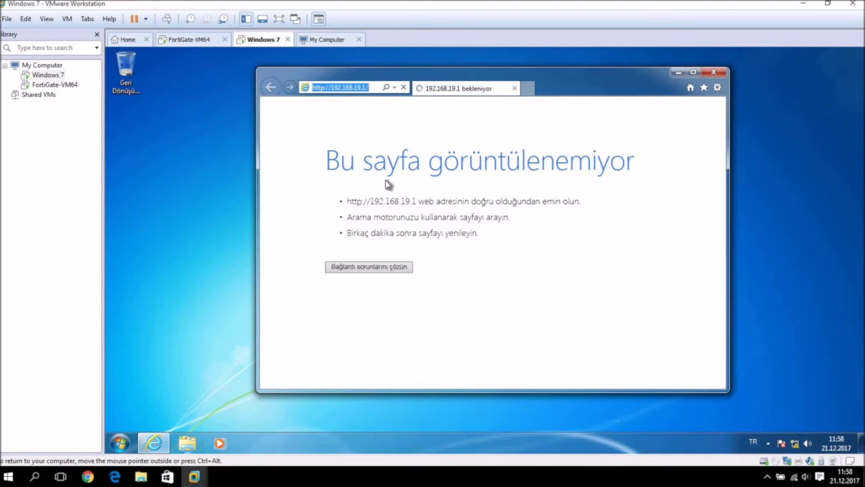
# - Open a new Internet Explorer window and load the pasted 192.168.19.1 address
pyautogui.click(152, 434)
pyautogui.moveTo(154, 443)
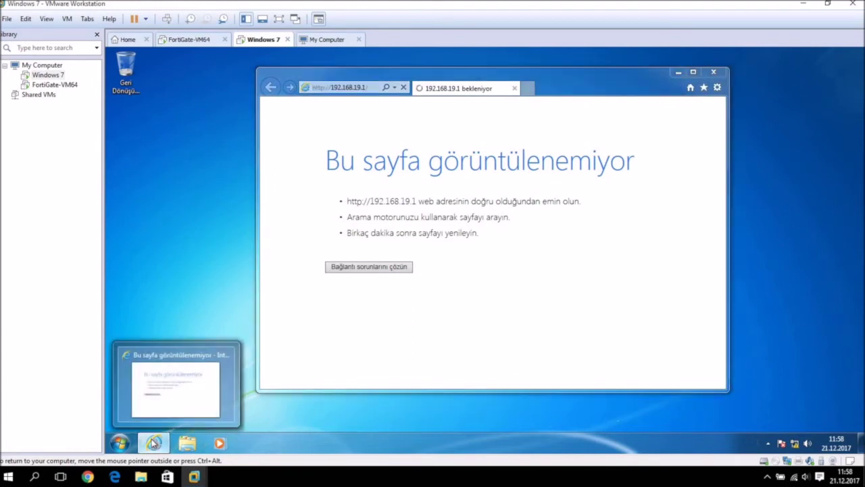
pyautogui.rightClick(154, 443)
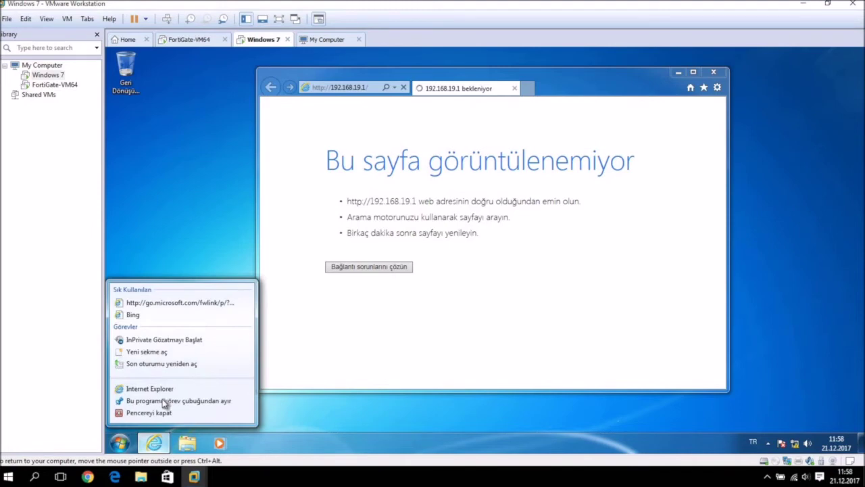
pyautogui.click(173, 387)
pyautogui.click(235, 89)
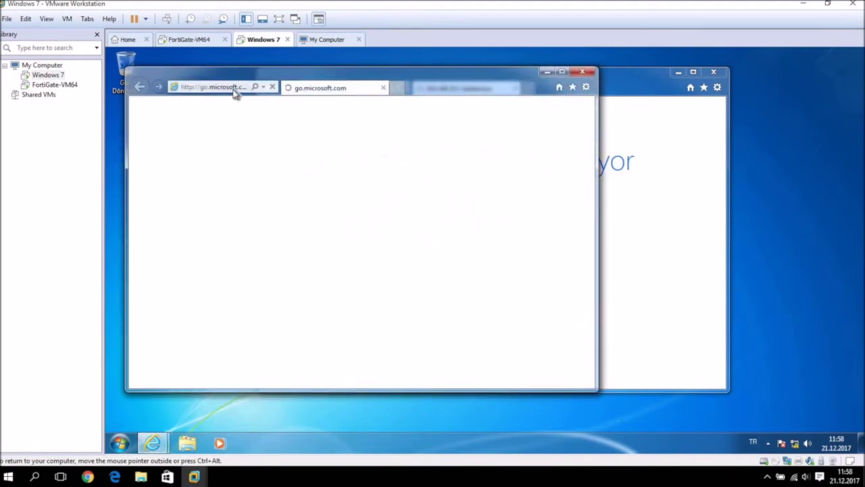
pyautogui.hotkey('ctrl', 'v')
pyautogui.press('Return')
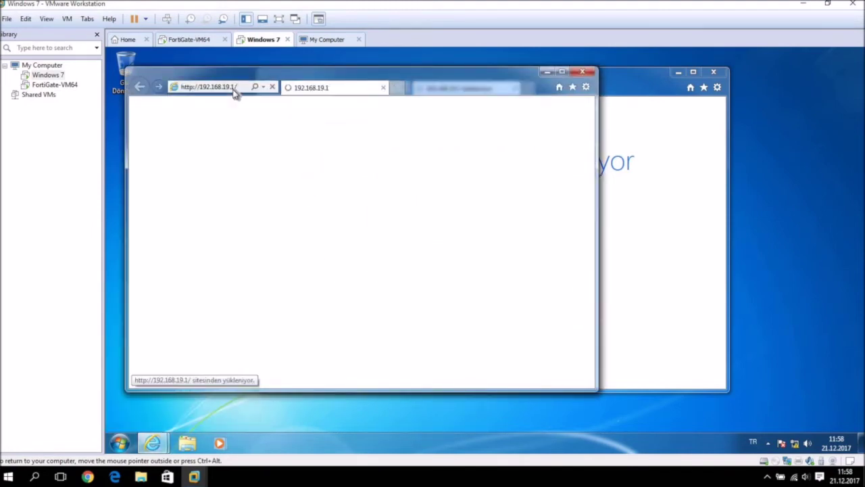
# - Close the older browser window and log in to the FortiGate GUI as admin with an empty password
pyautogui.click(697, 205)
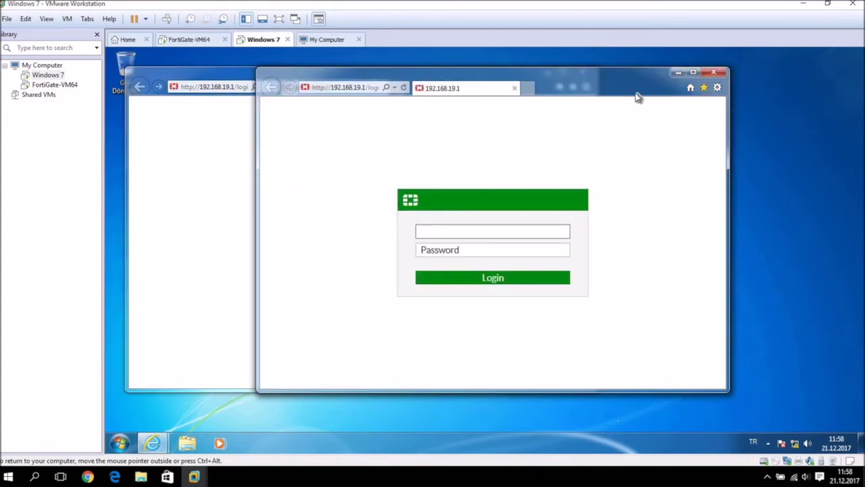
pyautogui.moveTo(560, 89); pyautogui.dragTo(643, 122)
pyautogui.click(784, 110)
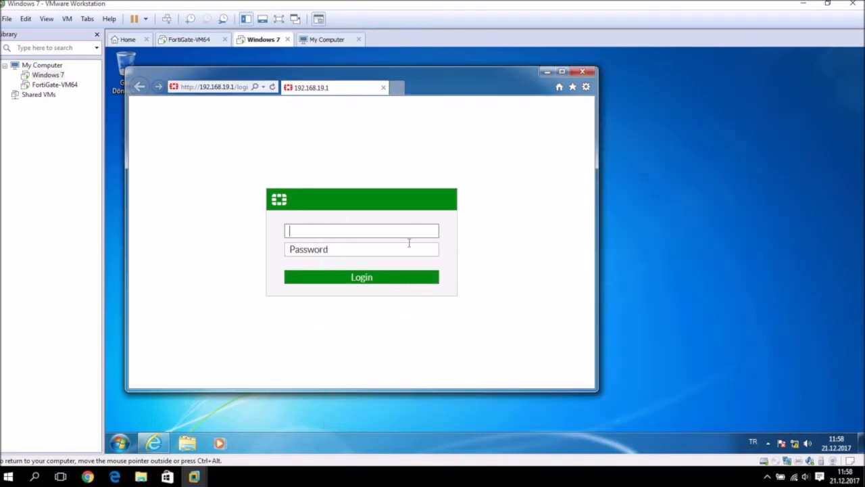
pyautogui.click(375, 230)
pyautogui.write('admin')
pyautogui.click(361, 250)
pyautogui.press('Return')
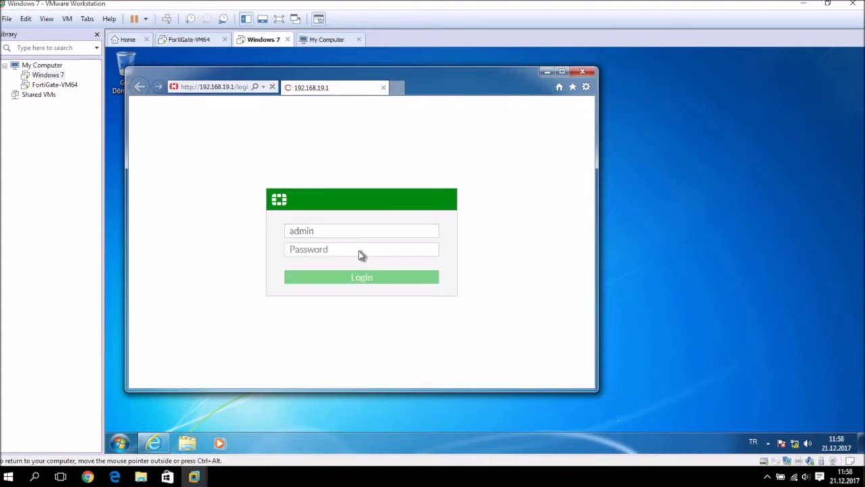
pyautogui.moveTo(458, 87); pyautogui.dragTo(541, 80)
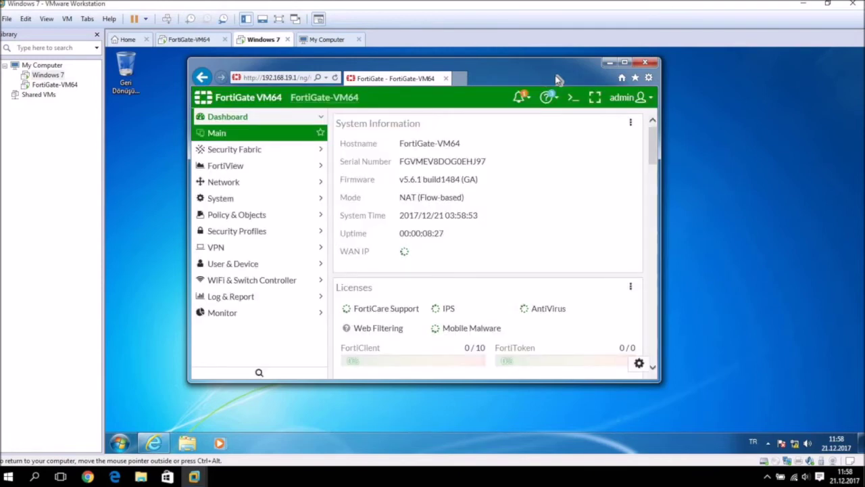
# - Maximize the browser, pick (GMT+3:00) Istanbul as Time Zone under System > Settings, and apply
pyautogui.click(625, 62)
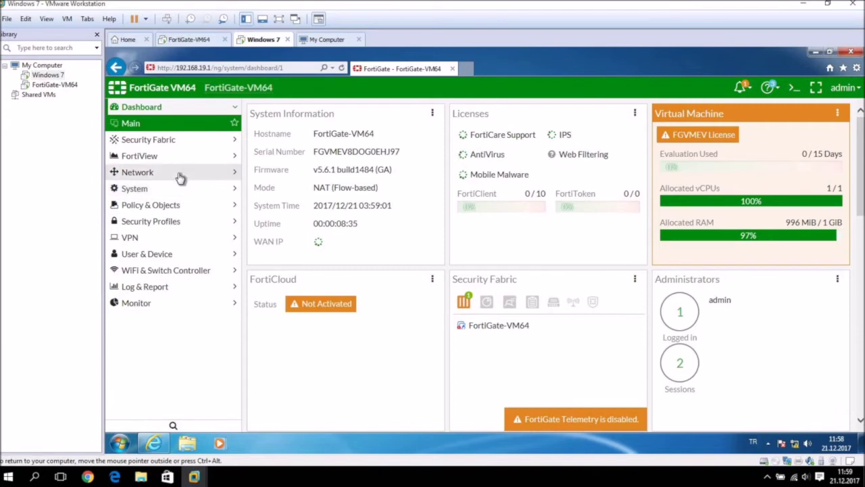
pyautogui.click(177, 190)
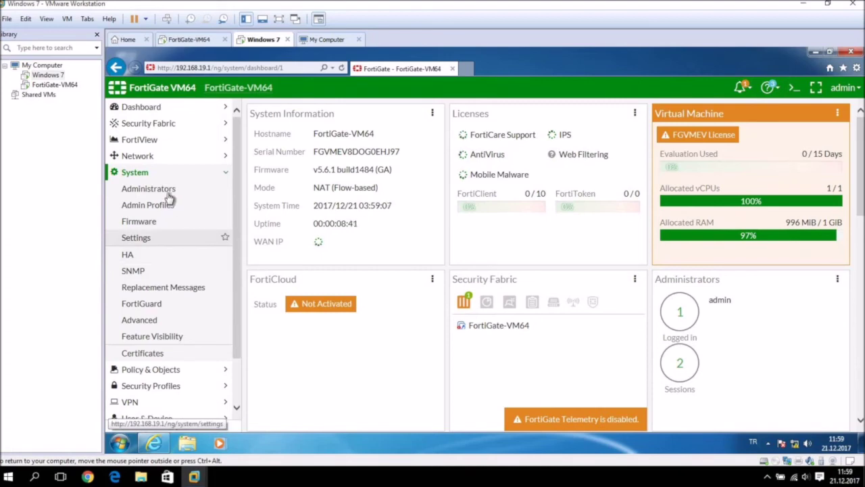
pyautogui.click(163, 242)
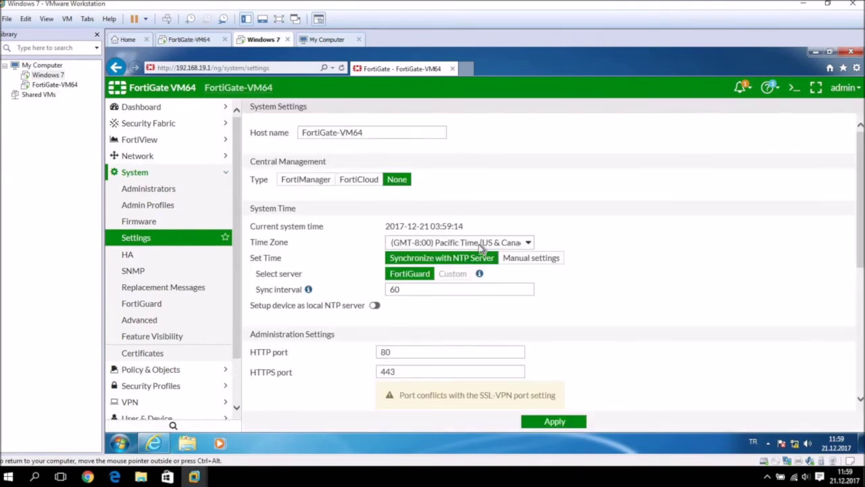
pyautogui.click(481, 245)
pyautogui.moveTo(629, 210); pyautogui.dragTo(602, 324)
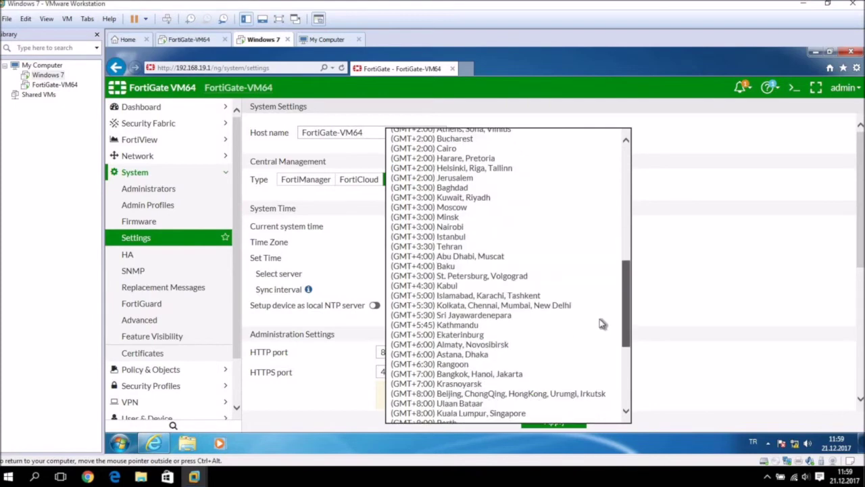
pyautogui.click(471, 237)
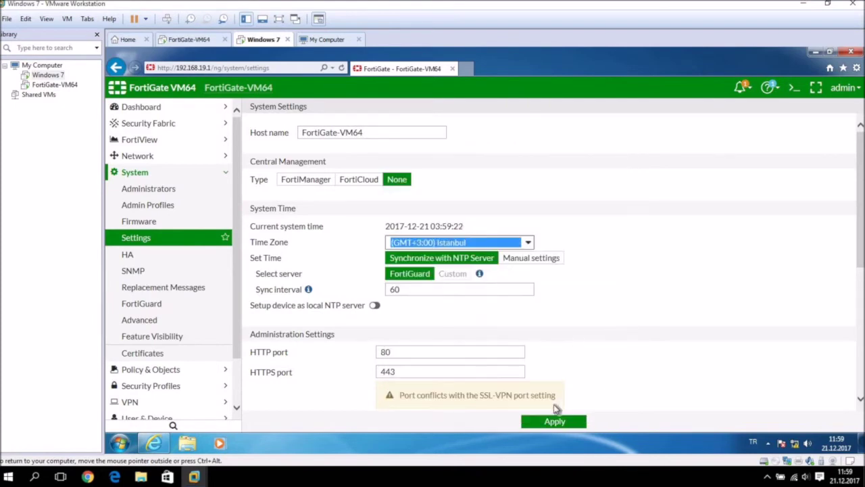
pyautogui.click(554, 421)
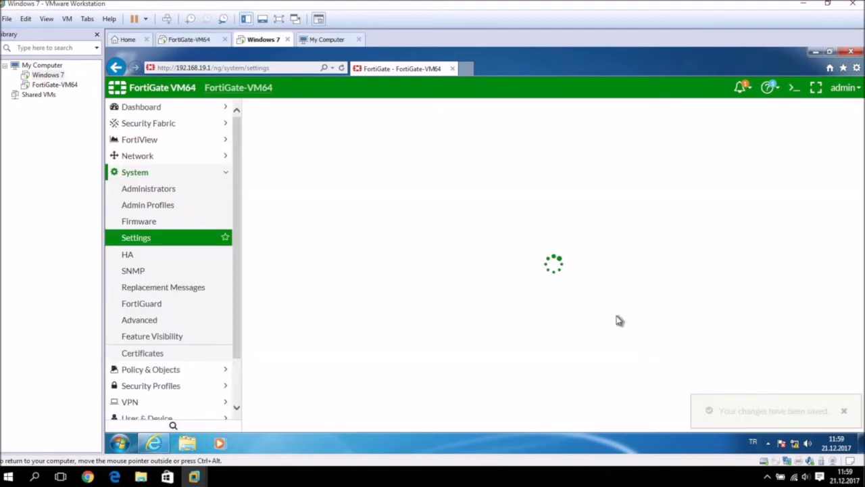
pyautogui.moveTo(238, 270); pyautogui.dragTo(239, 218)
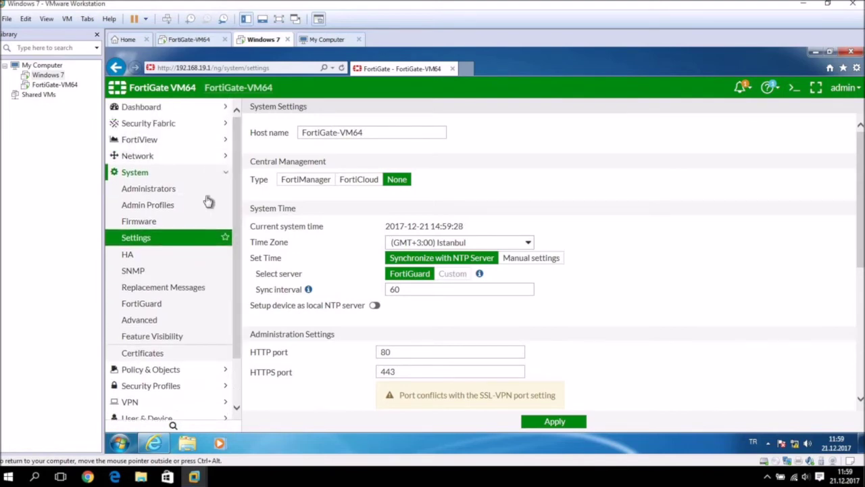
pyautogui.click(154, 173)
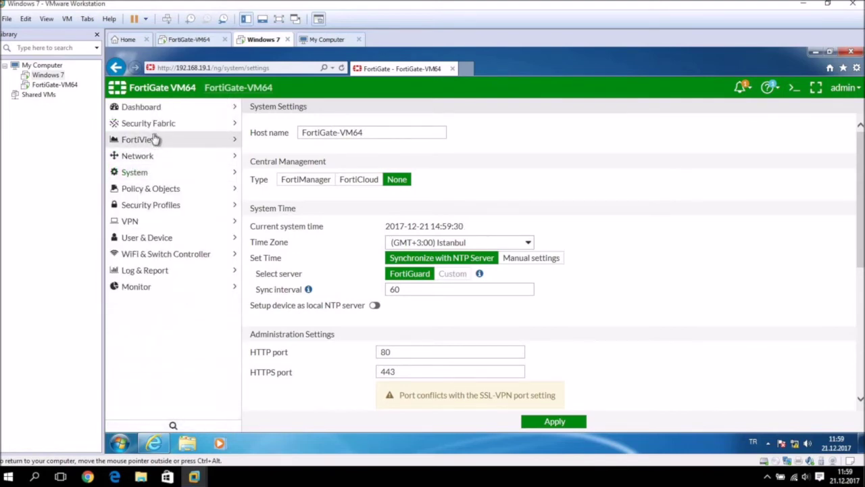
# - Go to Network > Interfaces to list FortiGate ports port1 through port10
pyautogui.click(153, 157)
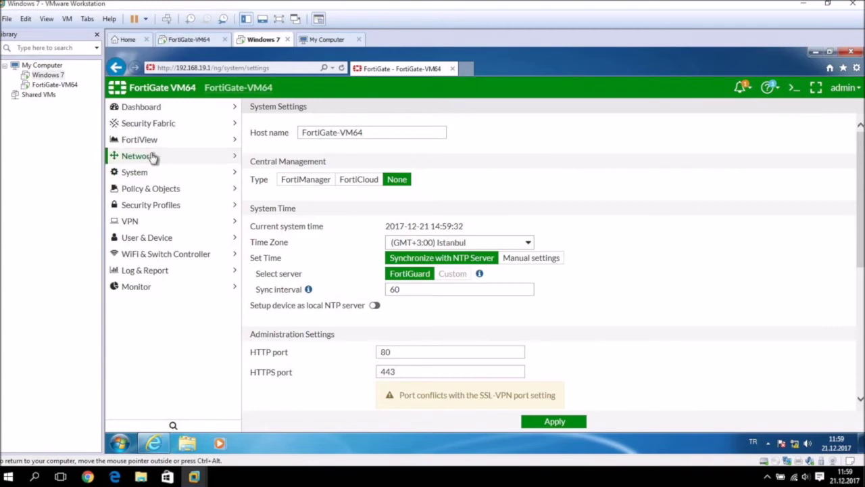
pyautogui.click(150, 173)
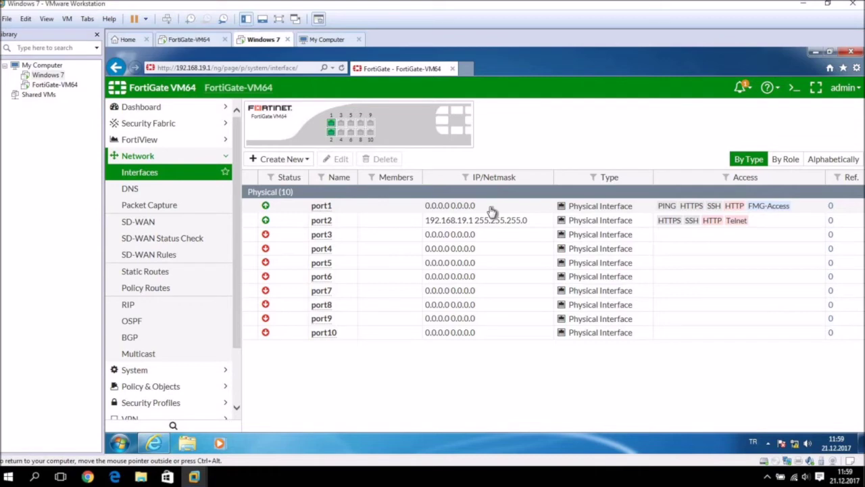
# - Launch a Windows 7 command prompt with cmd and ping 8.8.8.8
pyautogui.click(121, 446)
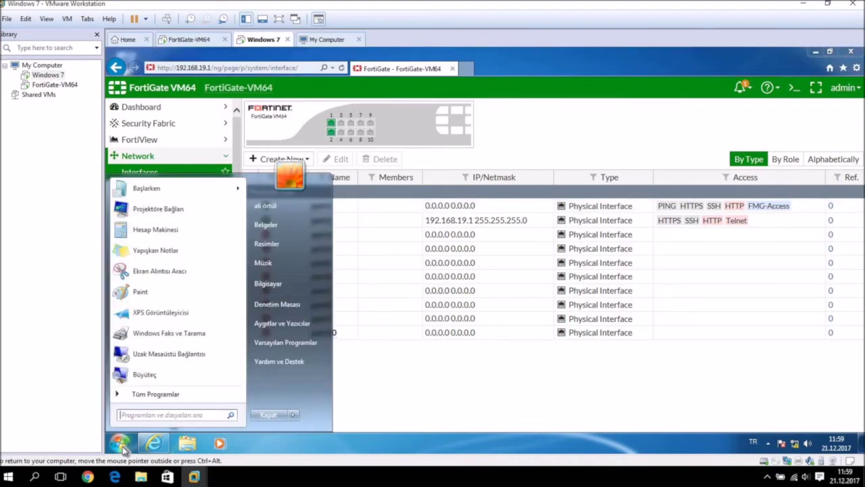
pyautogui.write('cmd')
pyautogui.press('Return')
pyautogui.write('pin')
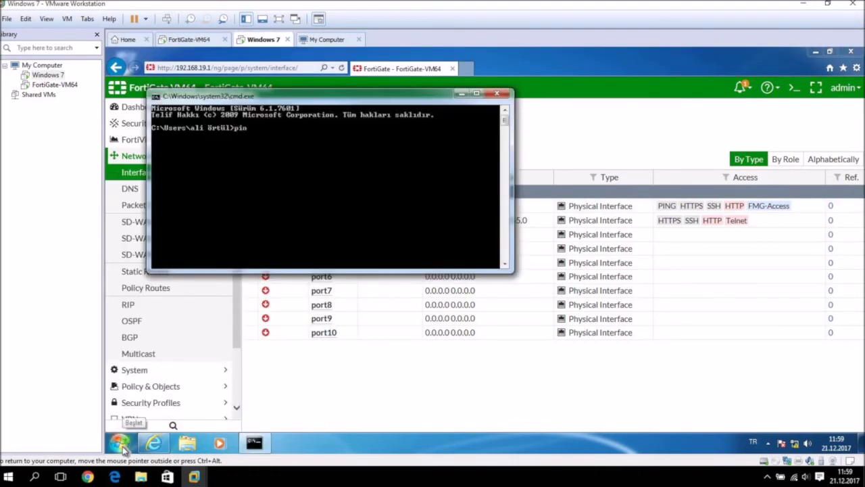
pyautogui.write('g 8.8.8.8')
pyautogui.press('Return')
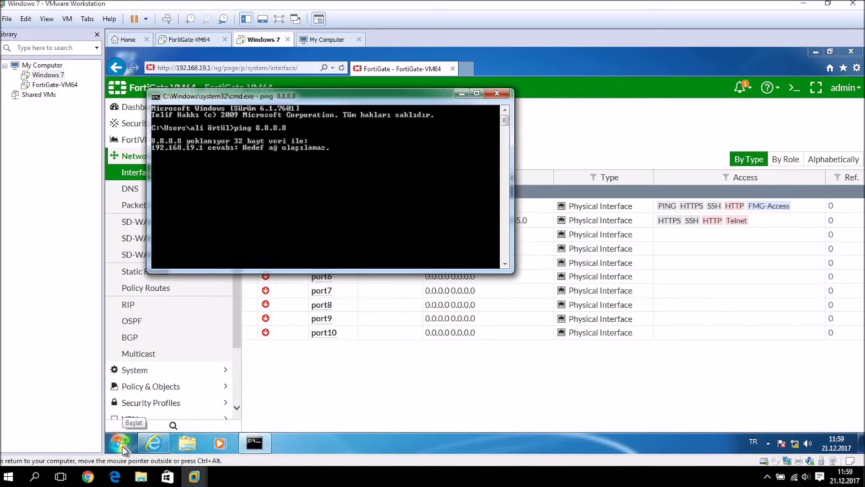
# - Rerun the ping to 8.8.8.8, still unreachable, and minimize the console
pyautogui.moveTo(295, 101); pyautogui.dragTo(408, 124)
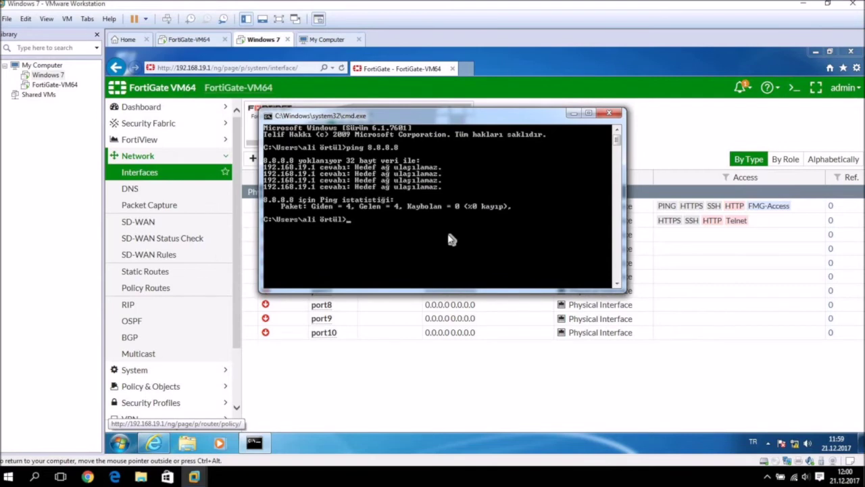
pyautogui.press('Up')
pyautogui.press('Return')
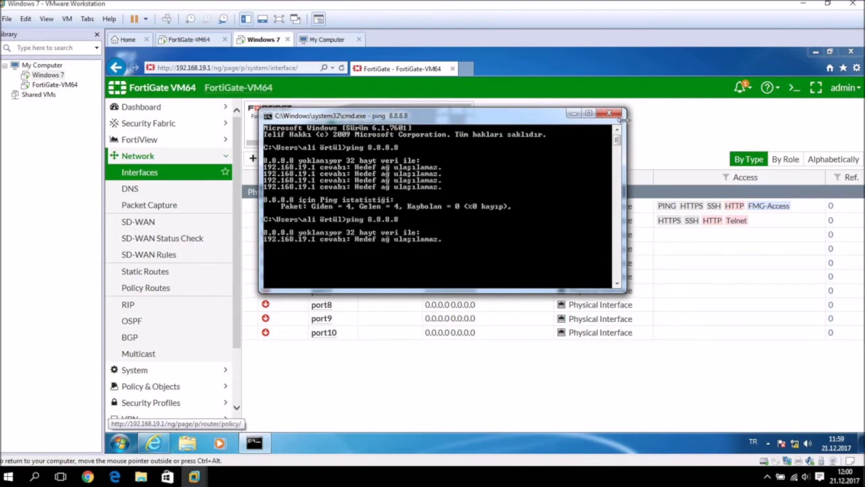
pyautogui.click(578, 114)
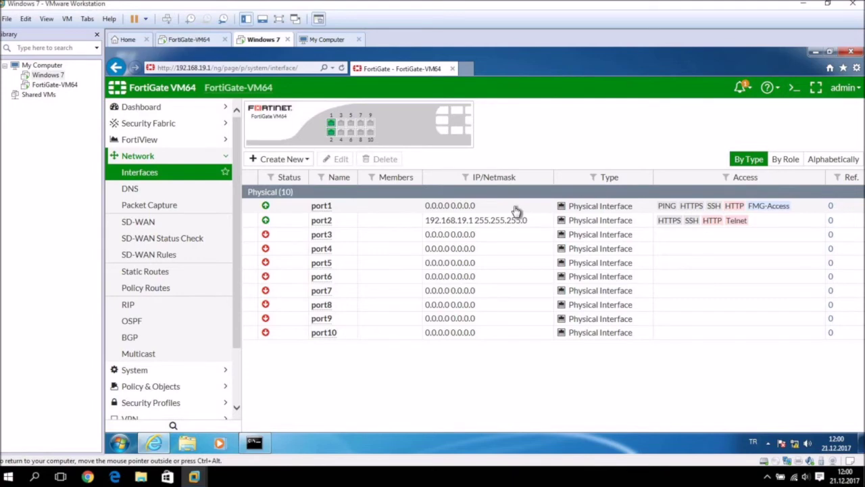
# - Edit port1 and switch its addressing mode from manual to DHCP
pyautogui.doubleClick(515, 211)
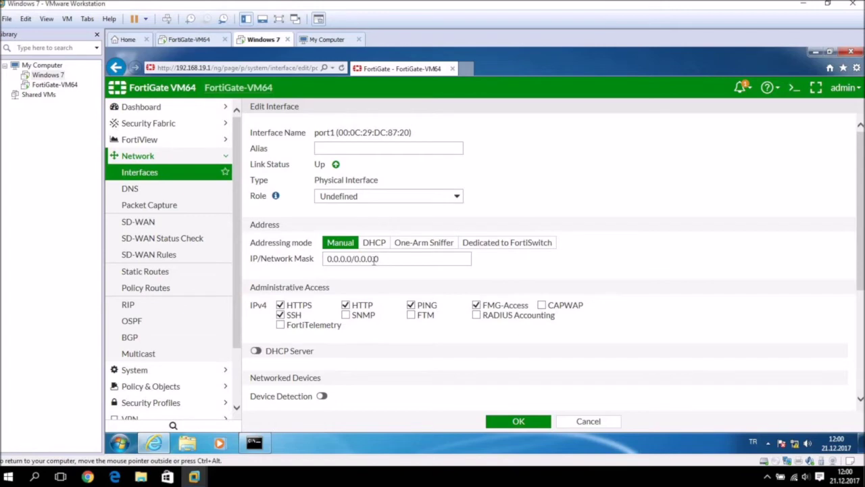
pyautogui.click(351, 259)
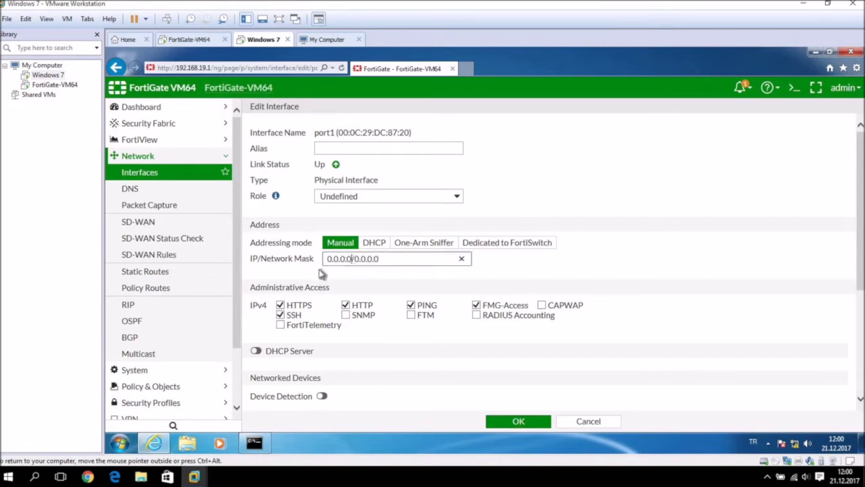
pyautogui.doubleClick(338, 260)
pyautogui.click(380, 250)
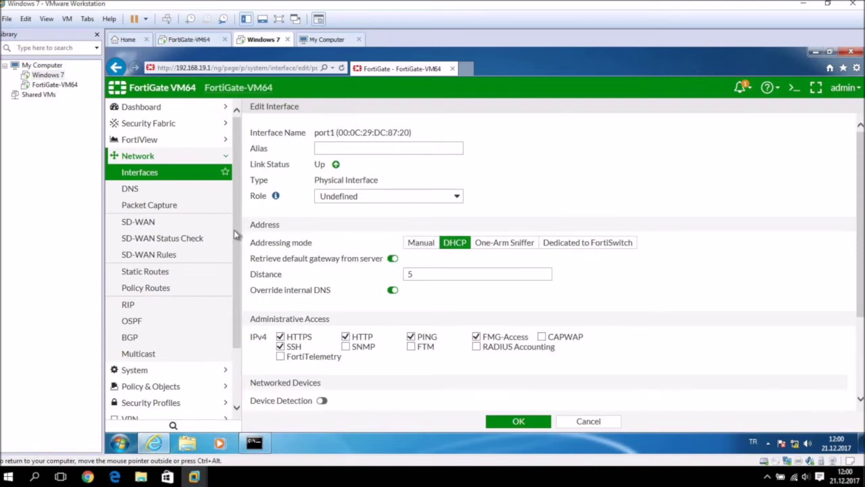
pyautogui.scroll(-2, 235, 240)
pyautogui.scroll(2, 234, 237)
pyautogui.click(422, 244)
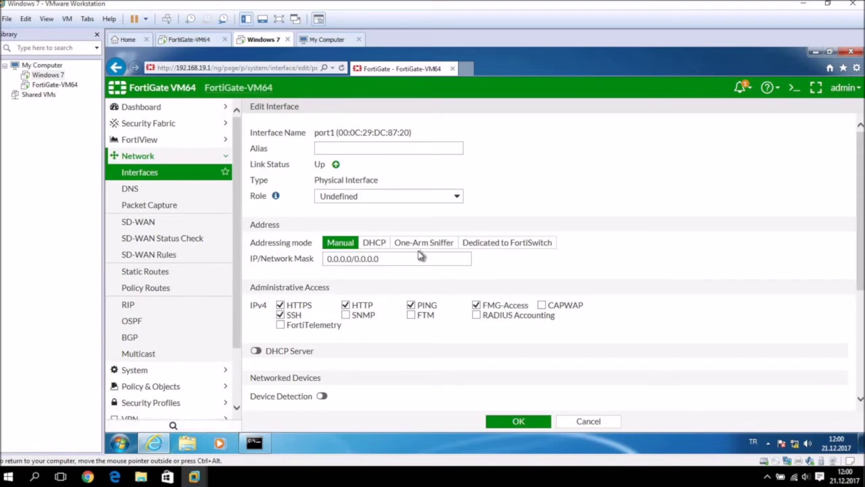
pyautogui.click(375, 244)
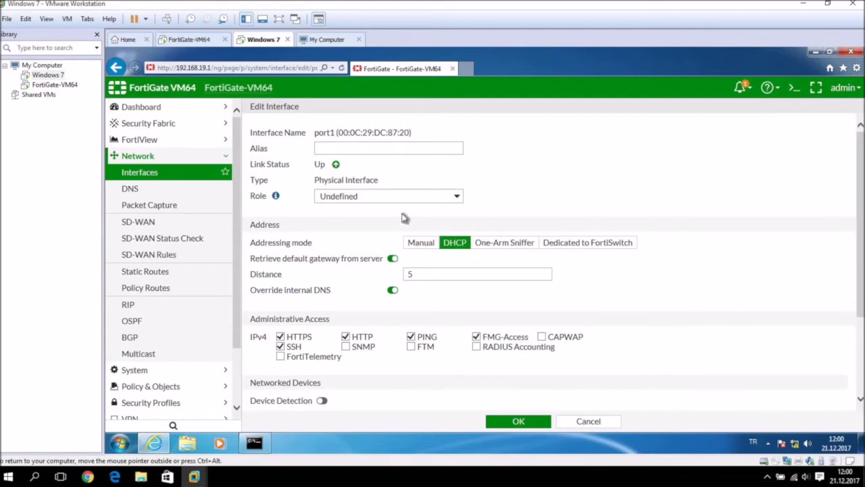
# - Assign port1 the WAN role and save its settings
pyautogui.click(396, 196)
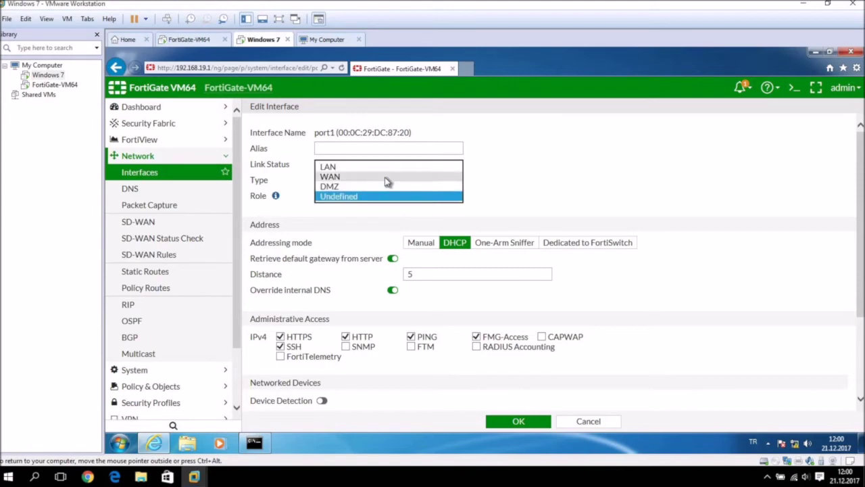
pyautogui.click(386, 177)
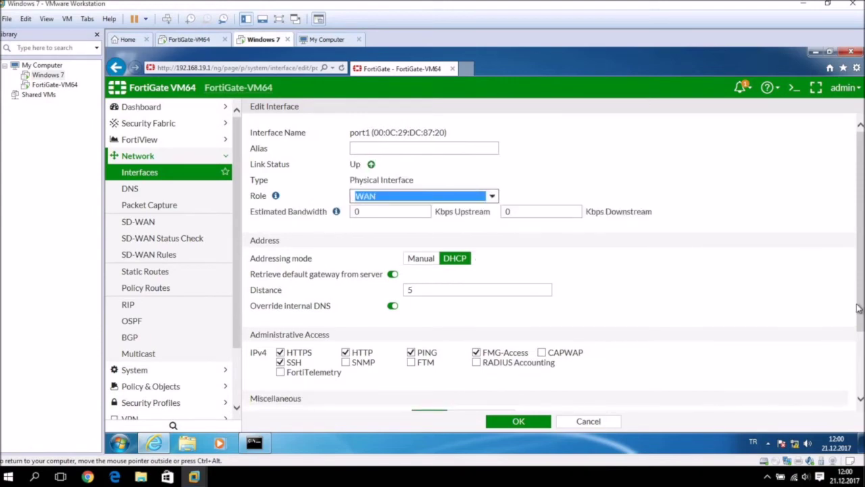
pyautogui.moveTo(858, 308); pyautogui.dragTo(528, 438)
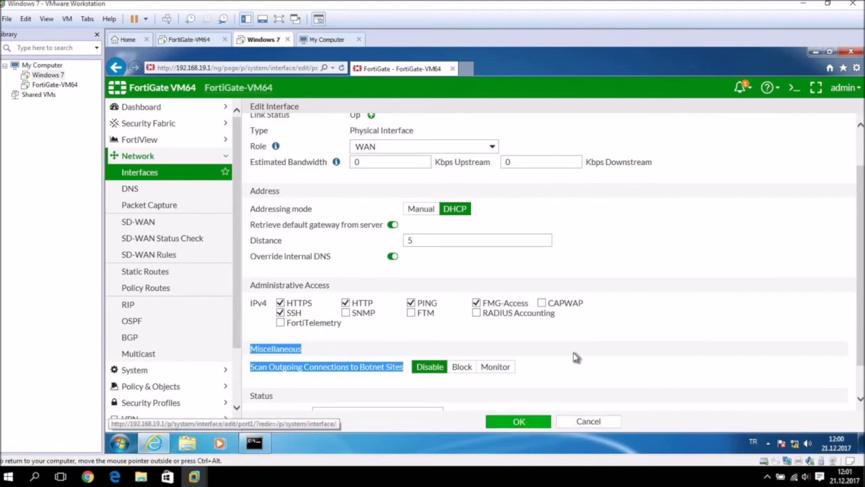
pyautogui.click(522, 422)
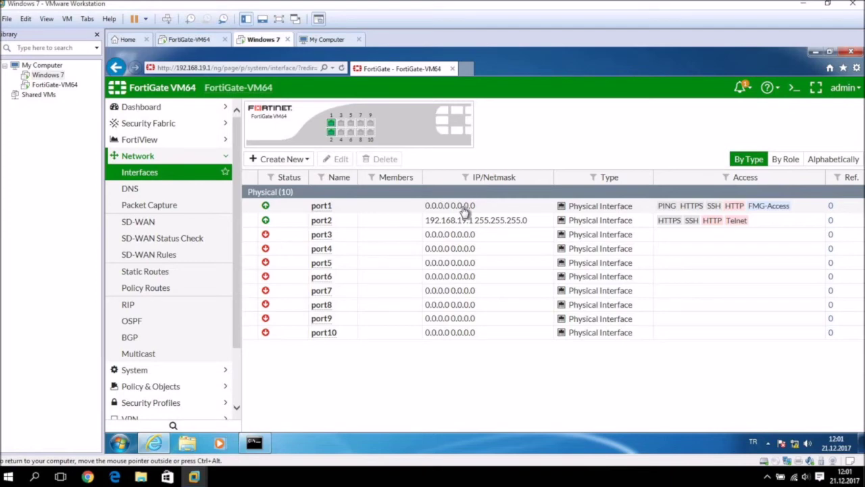
# - Review Network > DNS, keep Use FortiGuard Servers unapplied, and return to Interfaces
pyautogui.click(171, 228)
pyautogui.click(157, 206)
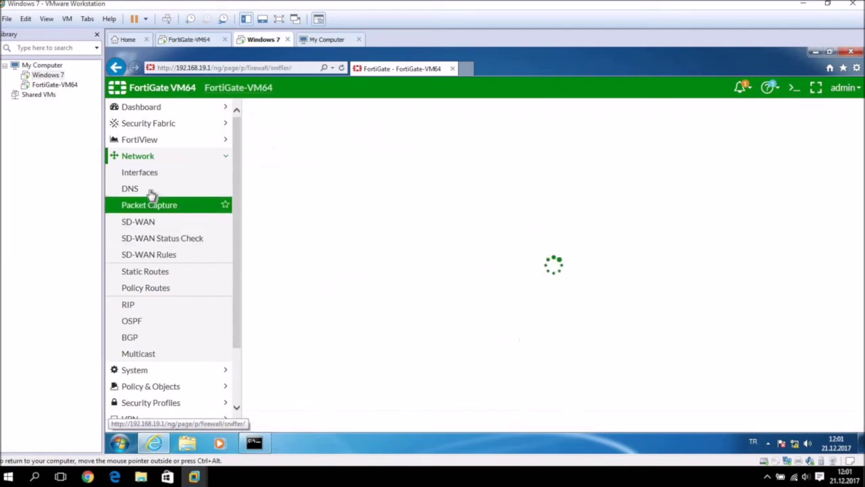
pyautogui.click(151, 194)
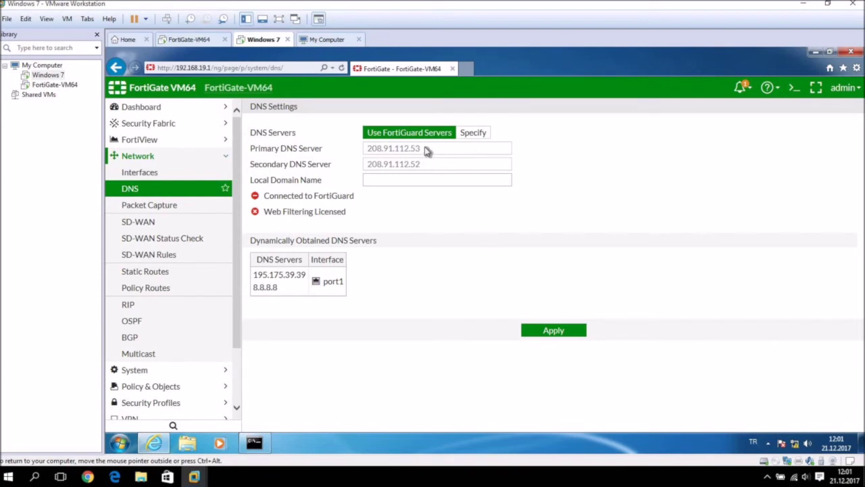
pyautogui.click(466, 134)
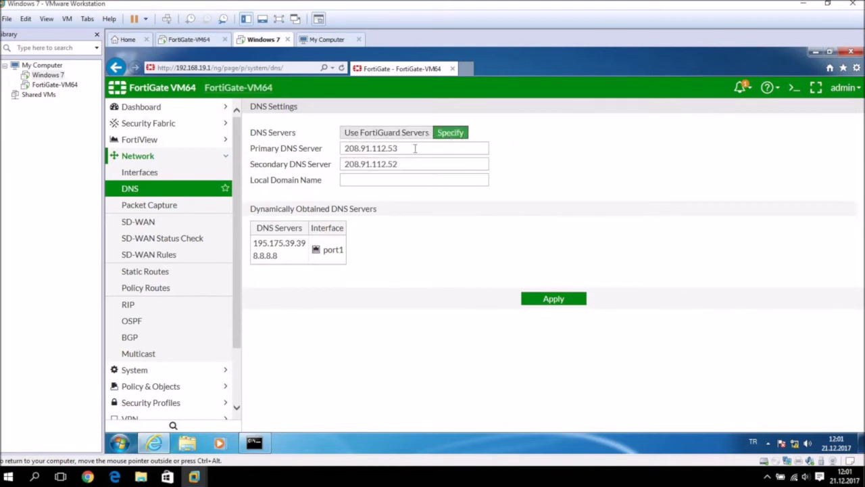
pyautogui.moveTo(417, 148); pyautogui.dragTo(342, 161)
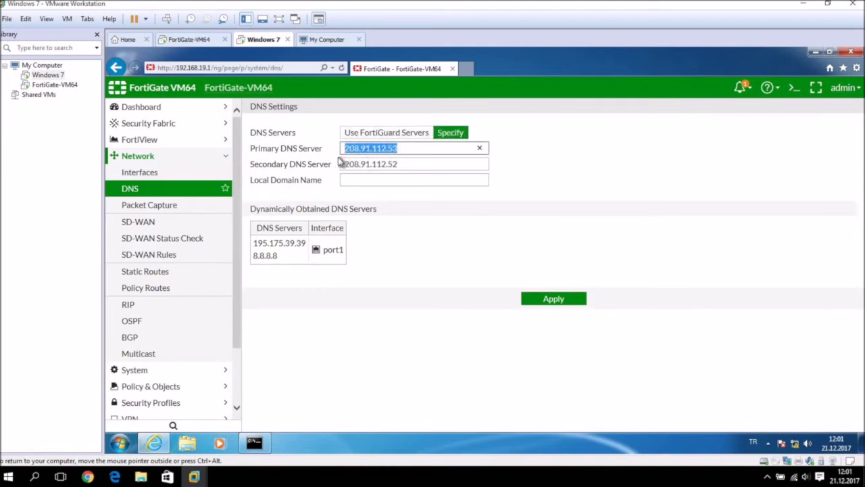
pyautogui.click(406, 163)
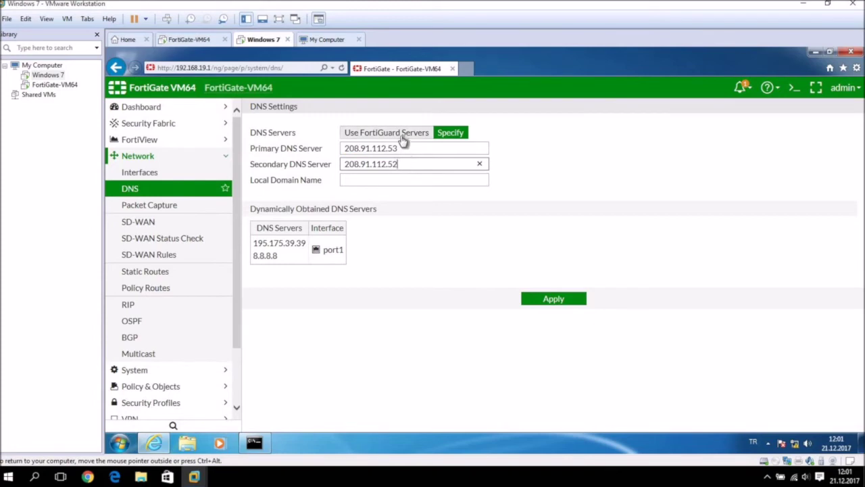
pyautogui.click(404, 137)
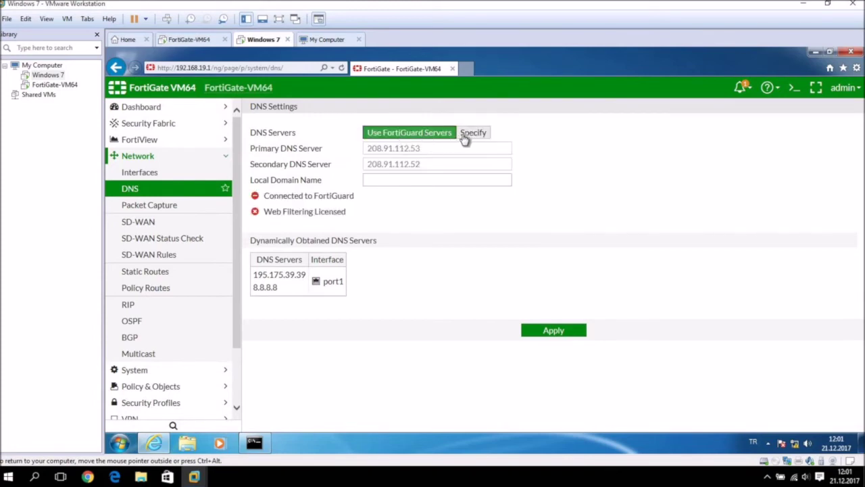
pyautogui.click(163, 181)
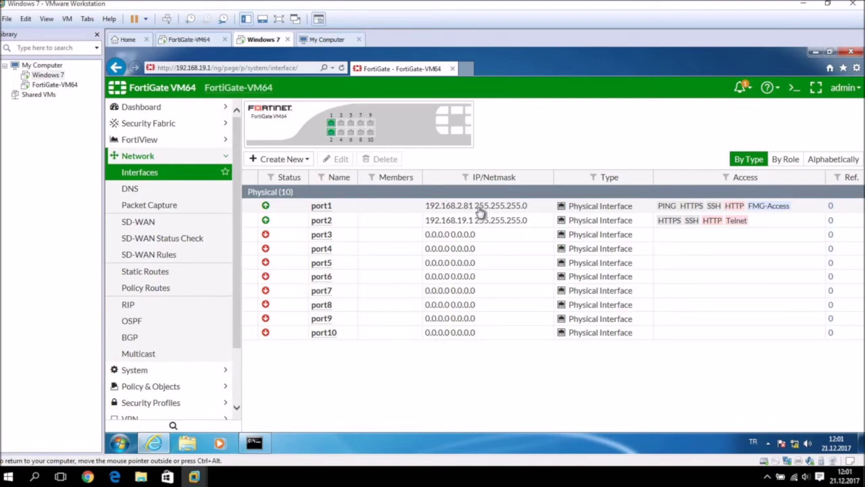
# - Restore the console, ping 8.8.8.8 again, and enlarge the window
pyautogui.click(257, 448)
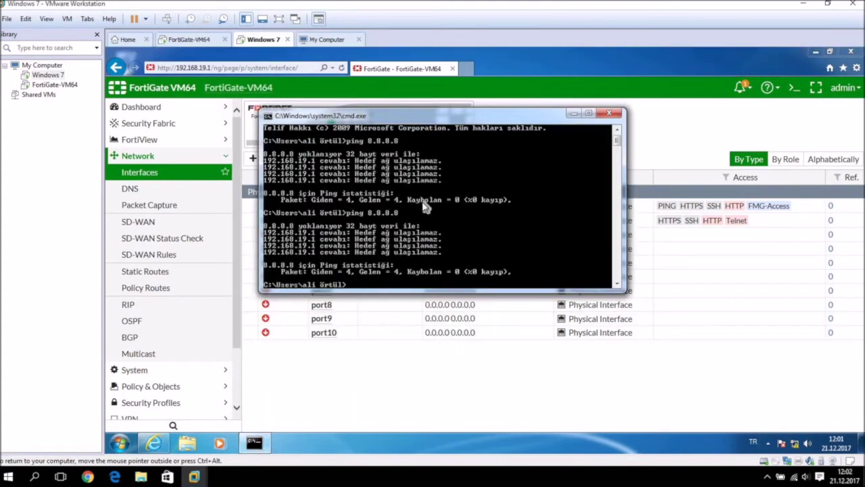
pyautogui.press('Up')
pyautogui.press('Return')
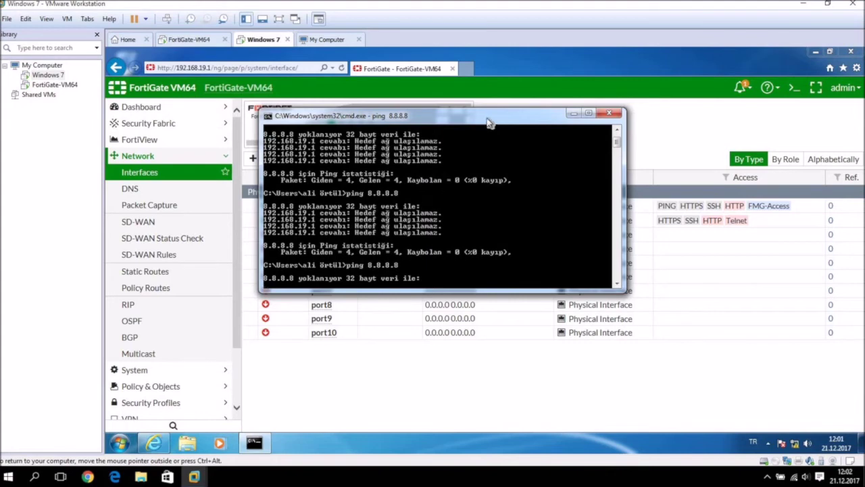
pyautogui.moveTo(485, 120); pyautogui.dragTo(512, 105)
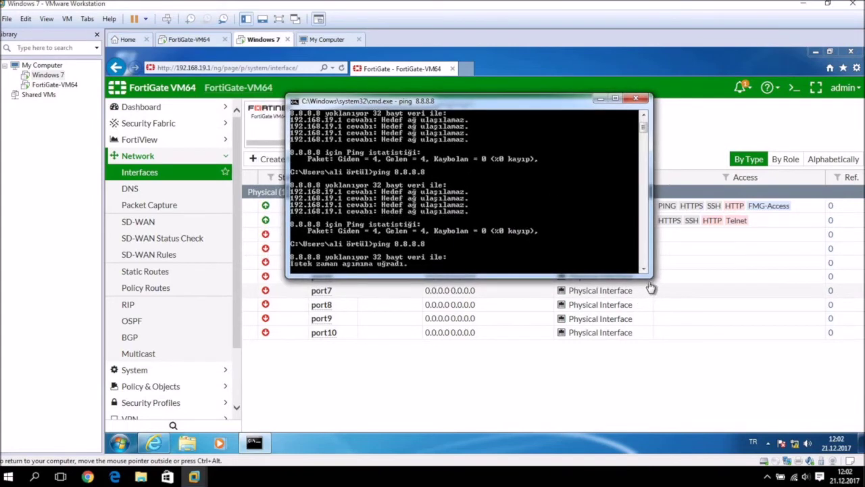
pyautogui.moveTo(649, 276); pyautogui.dragTo(650, 301)
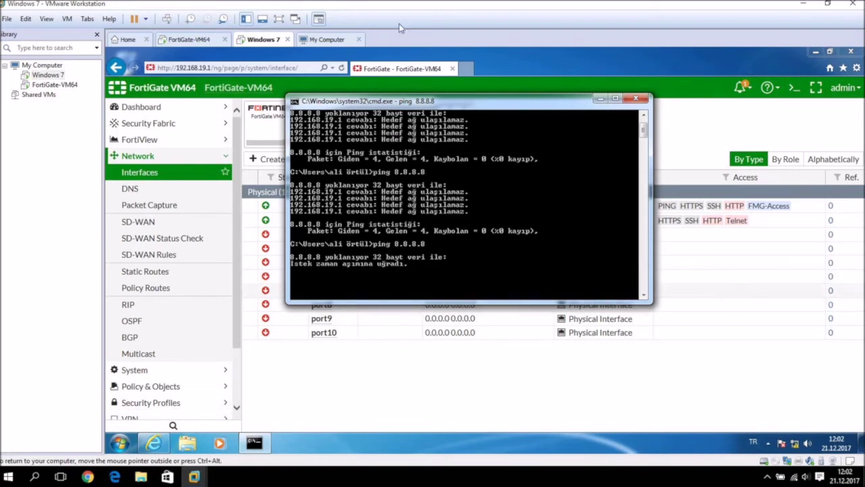
# - Open a new Internet Explorer tab and try loading google.com
pyautogui.click(471, 81)
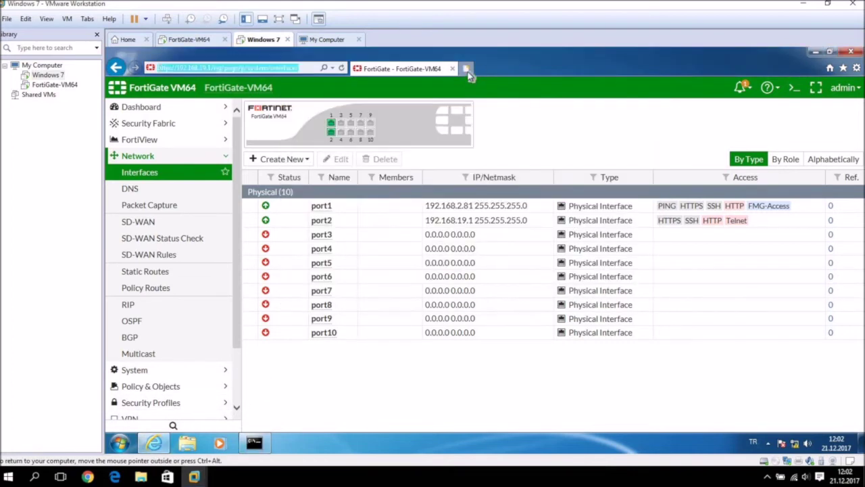
pyautogui.click(474, 69)
pyautogui.write('google.com')
pyautogui.press('Return')
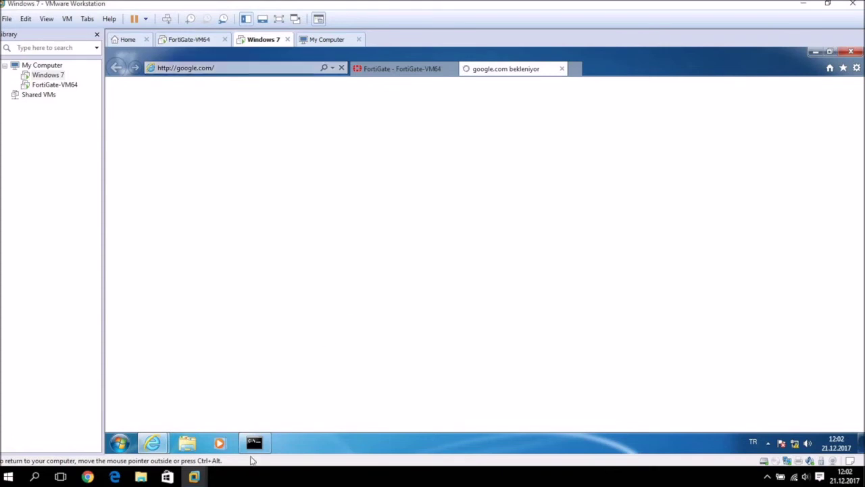
# - Rerun the ping to 8.8.8.8, which now times out with 100% loss
pyautogui.click(254, 444)
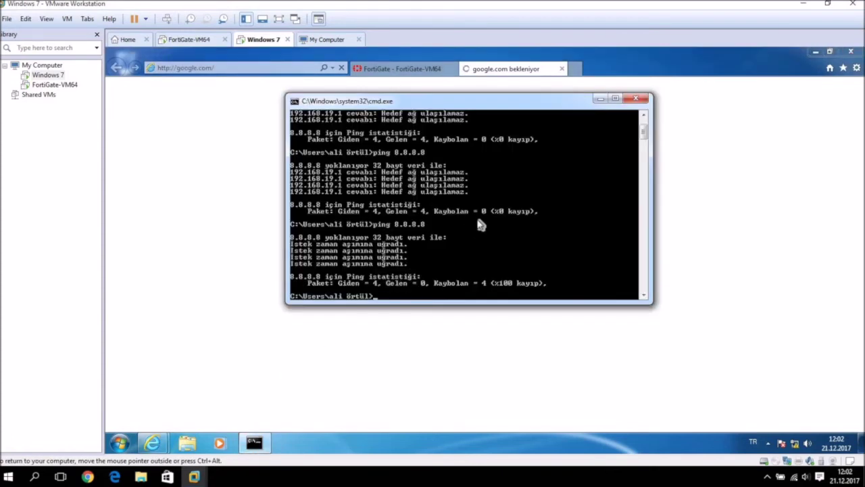
pyautogui.moveTo(478, 110); pyautogui.dragTo(492, 132)
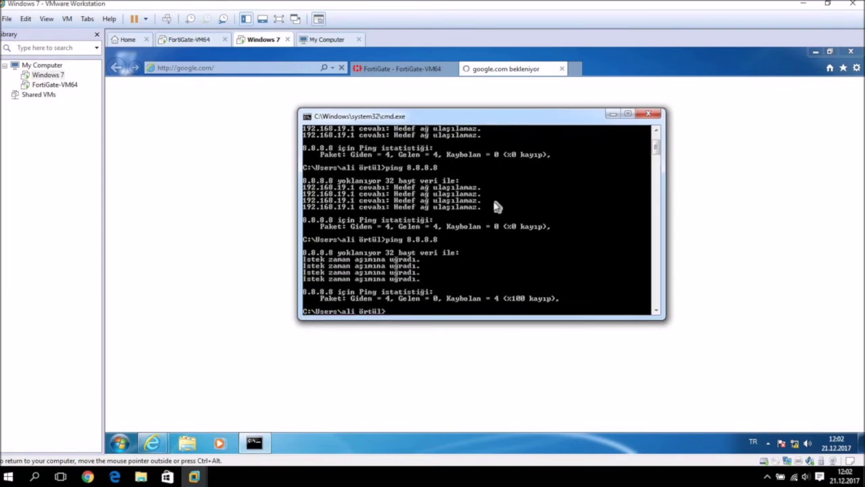
pyautogui.press('Up')
pyautogui.press('Return')
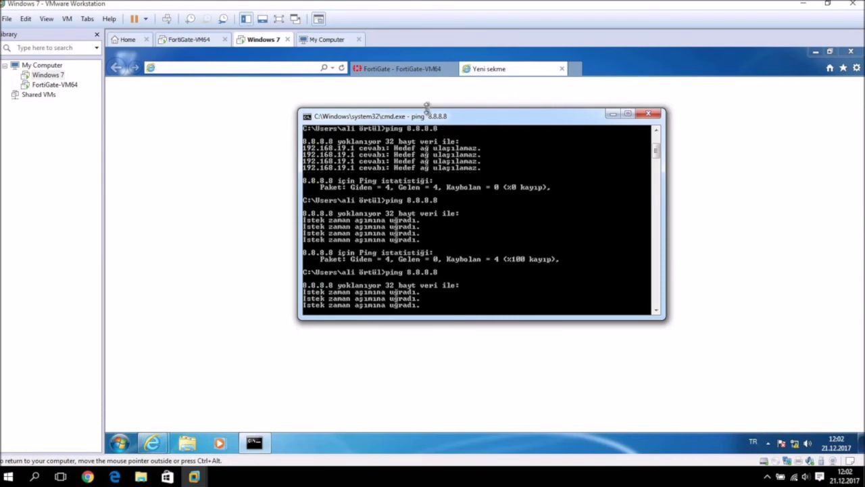
pyautogui.click(412, 74)
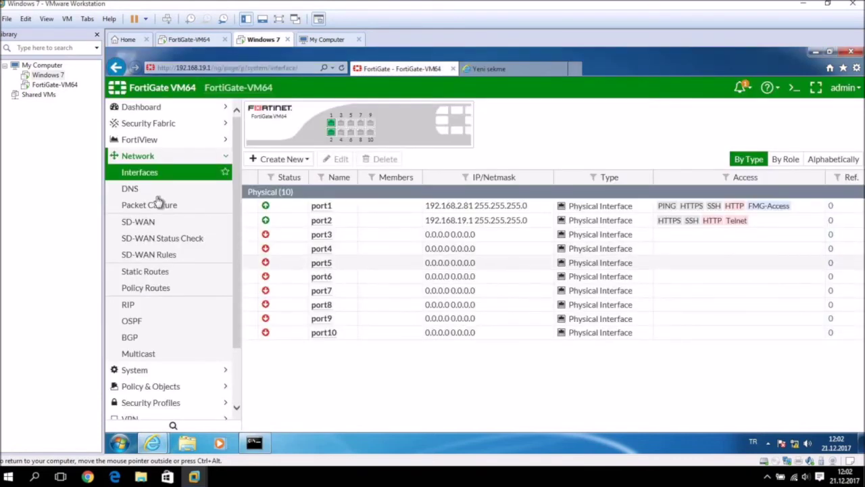
# - In Policy & Objects > IPv4 Policy, inspect the Implicit Deny rule and create a new policy
pyautogui.click(150, 174)
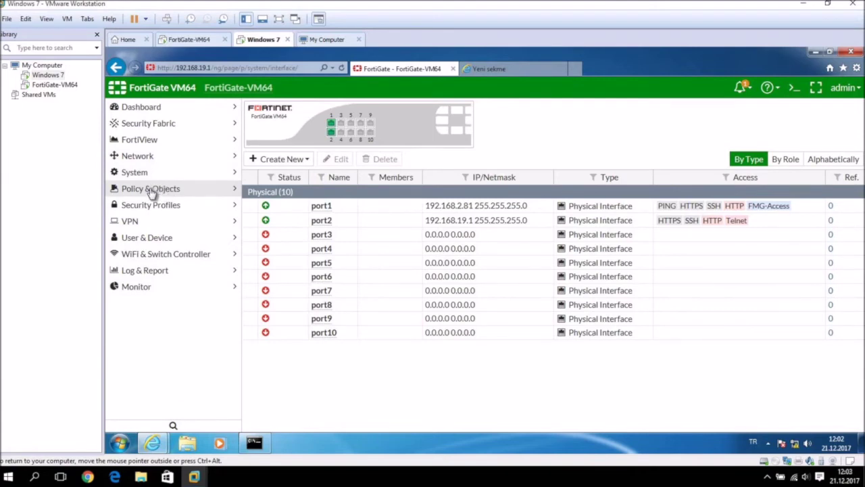
pyautogui.click(151, 191)
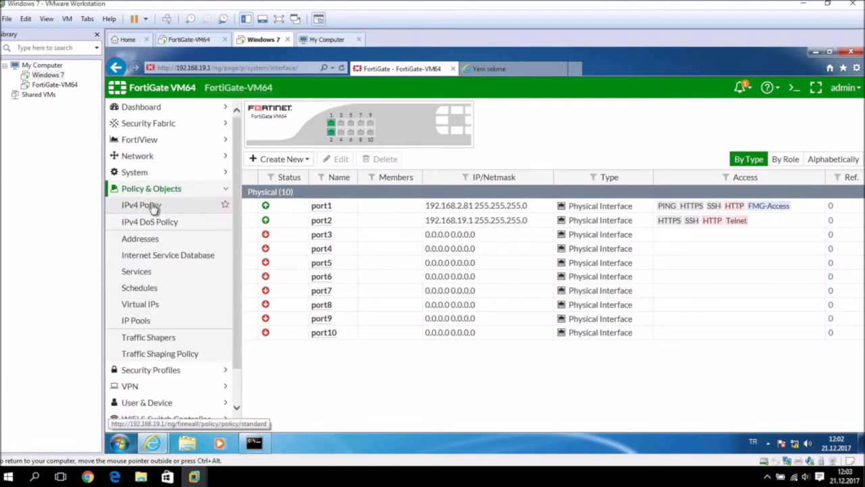
pyautogui.click(152, 207)
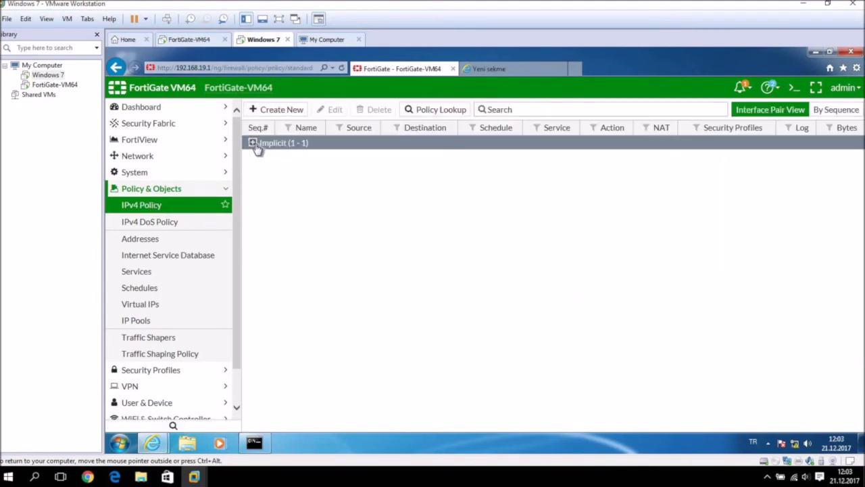
pyautogui.click(254, 144)
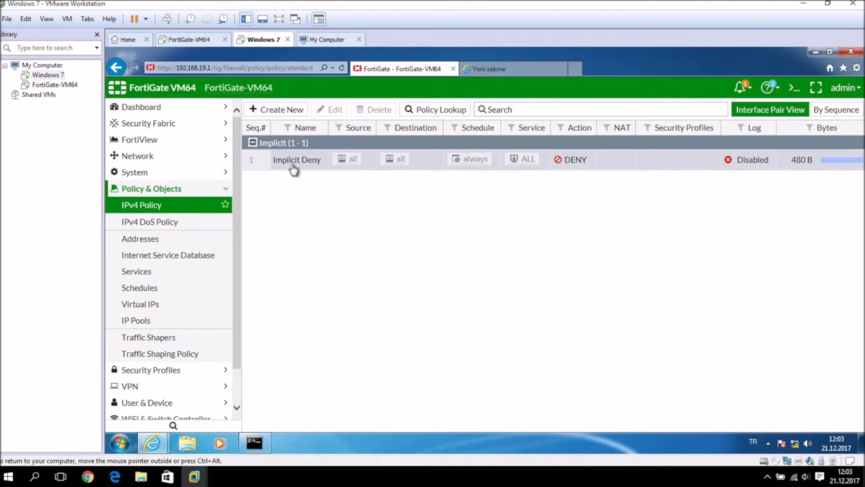
pyautogui.click(276, 110)
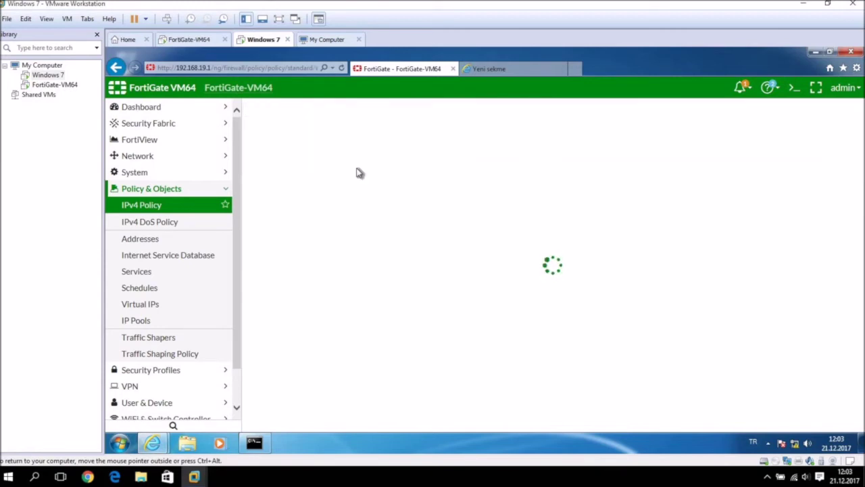
# - Name the policy allow-internet-lan with port2 incoming and port1 outgoing
pyautogui.click(369, 142)
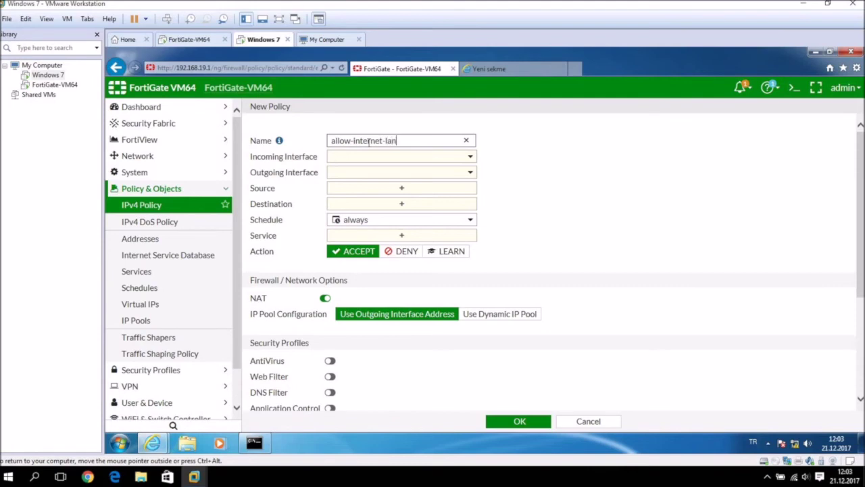
pyautogui.click(383, 158)
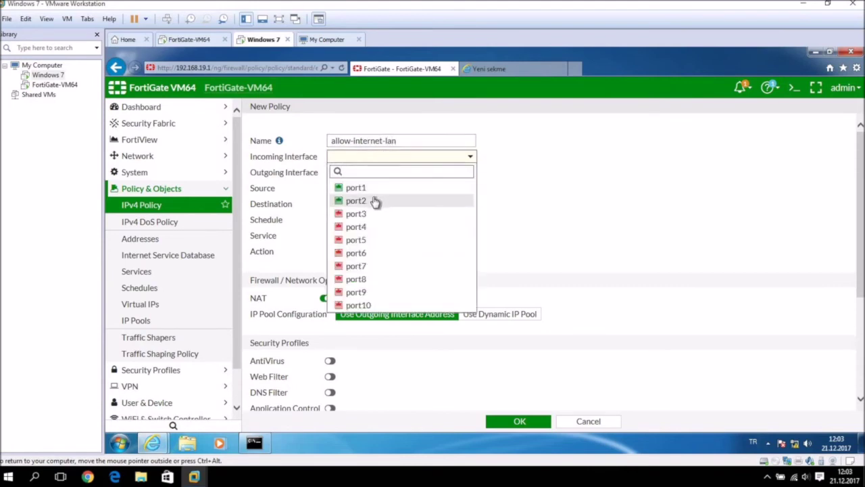
pyautogui.click(375, 200)
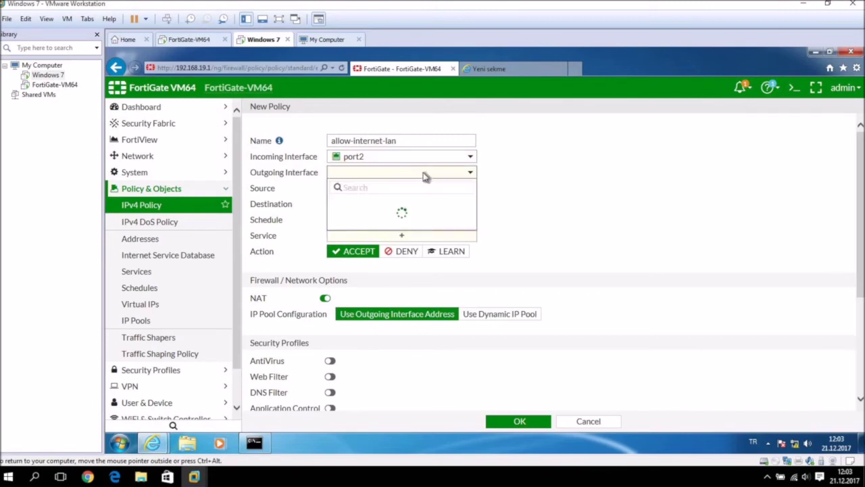
pyautogui.click(425, 177)
pyautogui.click(395, 206)
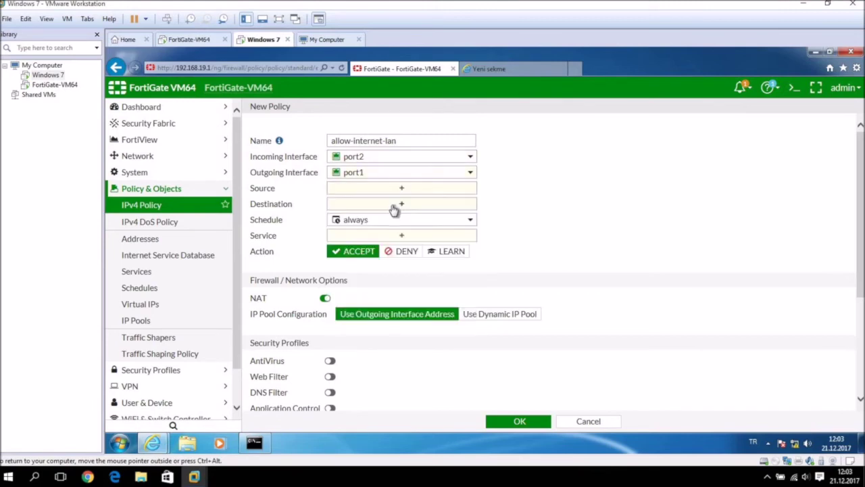
# - Set source and destination to all and keep the always schedule
pyautogui.click(406, 191)
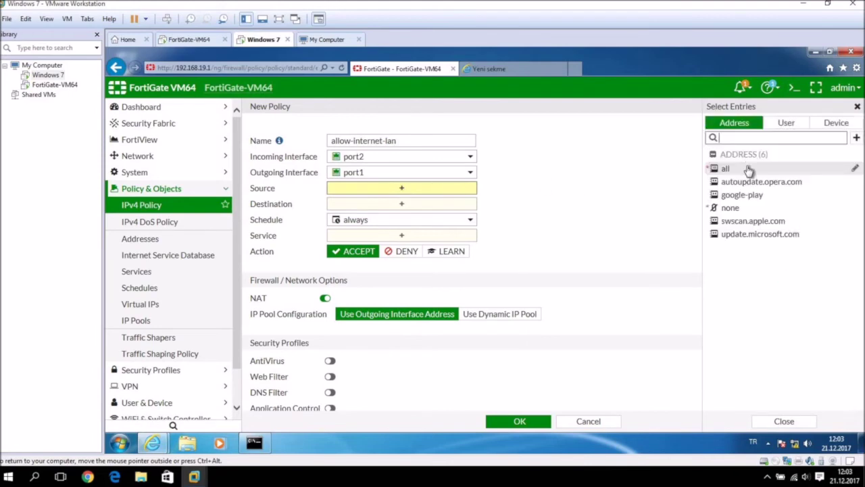
pyautogui.click(749, 169)
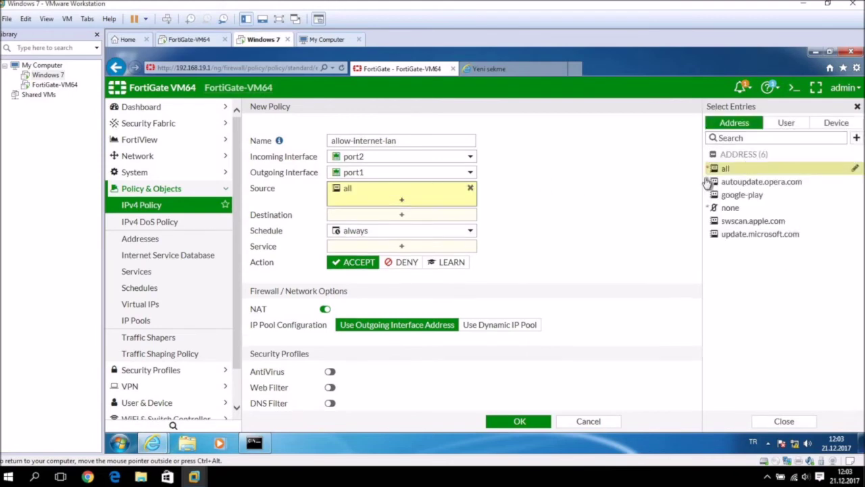
pyautogui.click(421, 218)
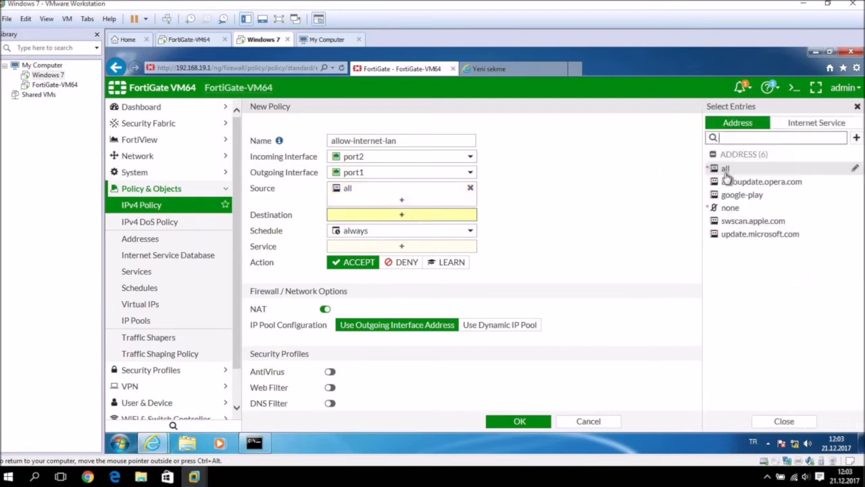
pyautogui.click(727, 170)
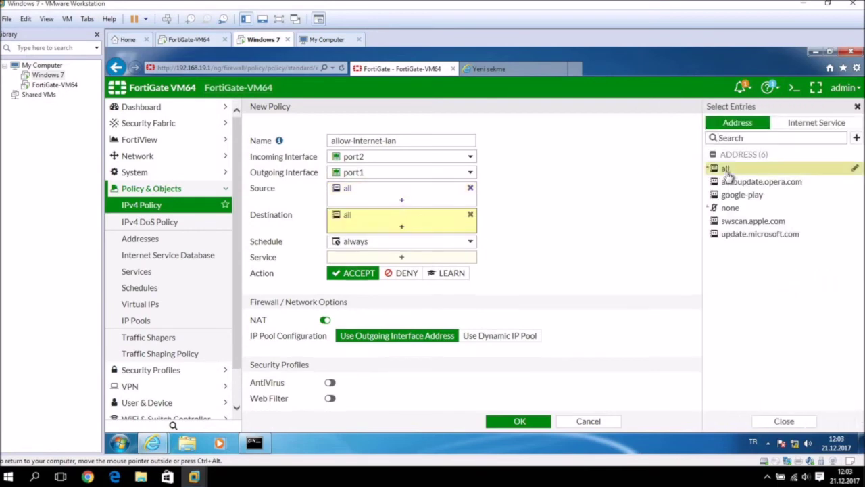
pyautogui.click(416, 244)
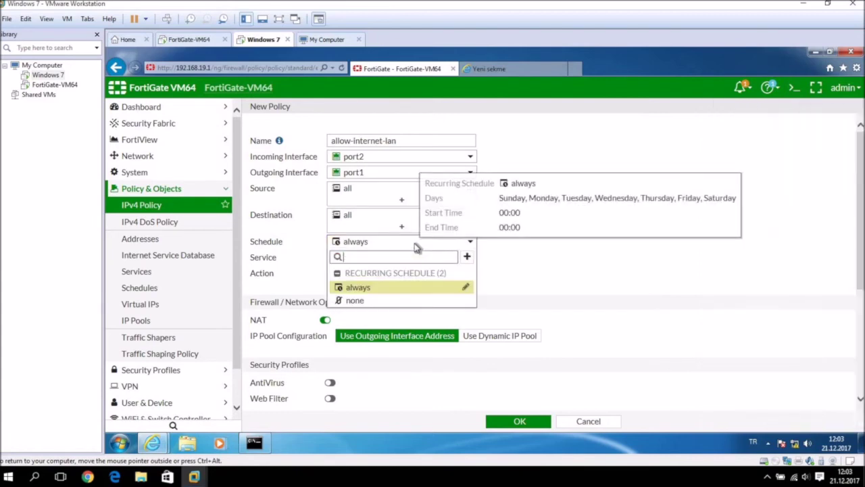
pyautogui.click(514, 259)
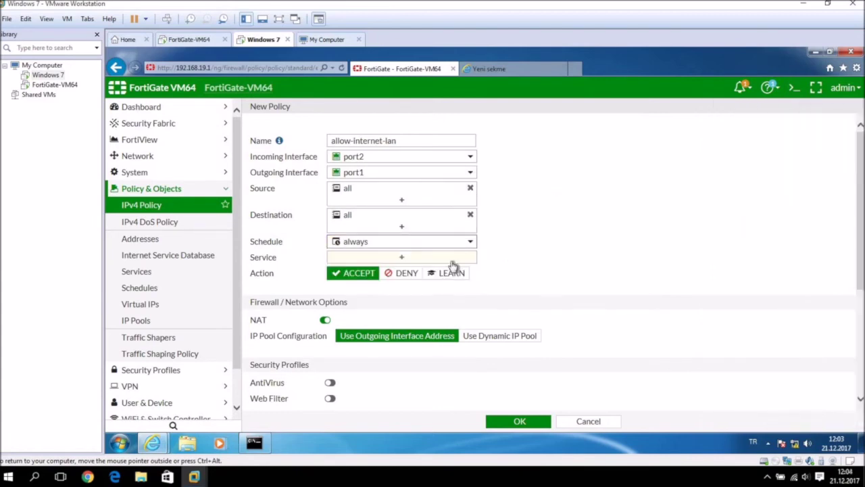
pyautogui.click(429, 259)
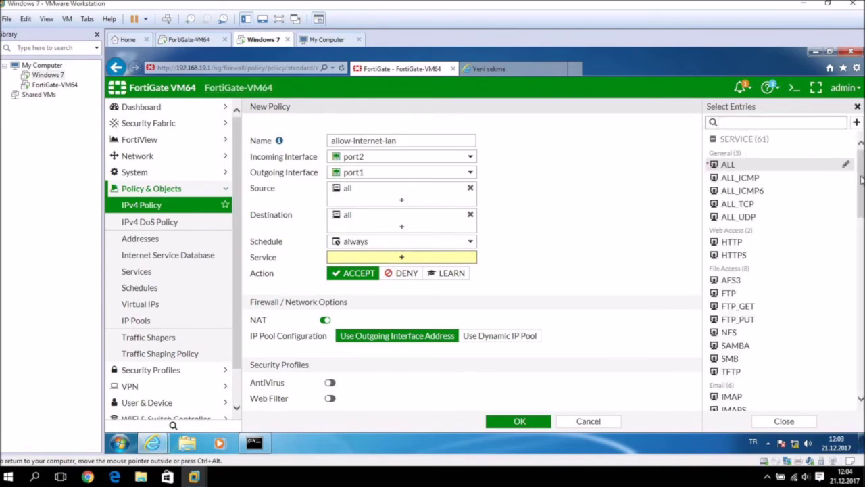
# - Search services for http and add HTTP and HTTPS to the policy
pyautogui.moveTo(862, 187); pyautogui.dragTo(861, 175)
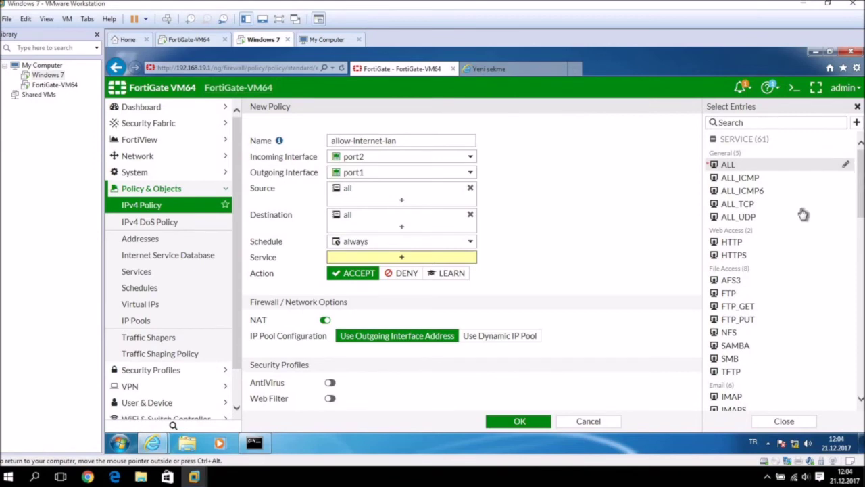
pyautogui.moveTo(767, 212)
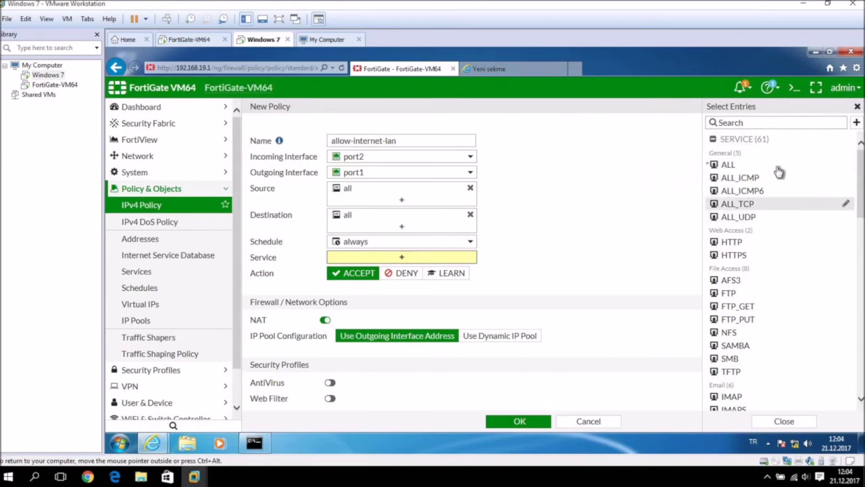
pyautogui.click(759, 122)
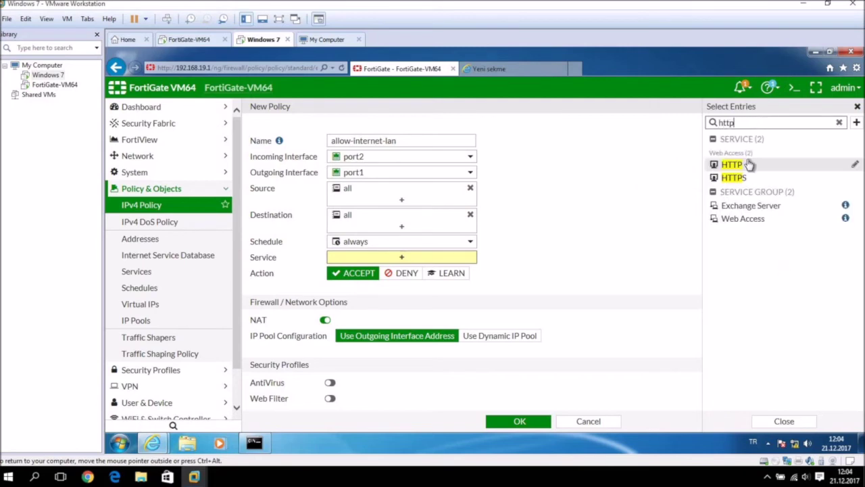
pyautogui.click(747, 166)
pyautogui.click(743, 177)
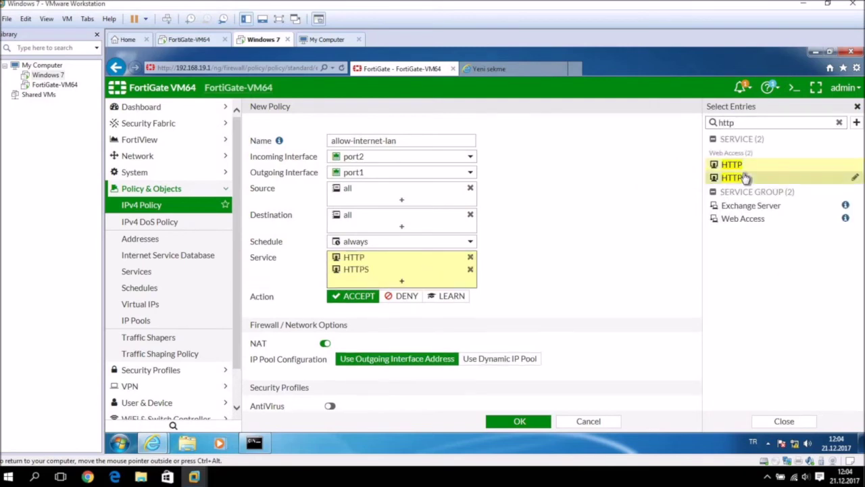
pyautogui.click(624, 283)
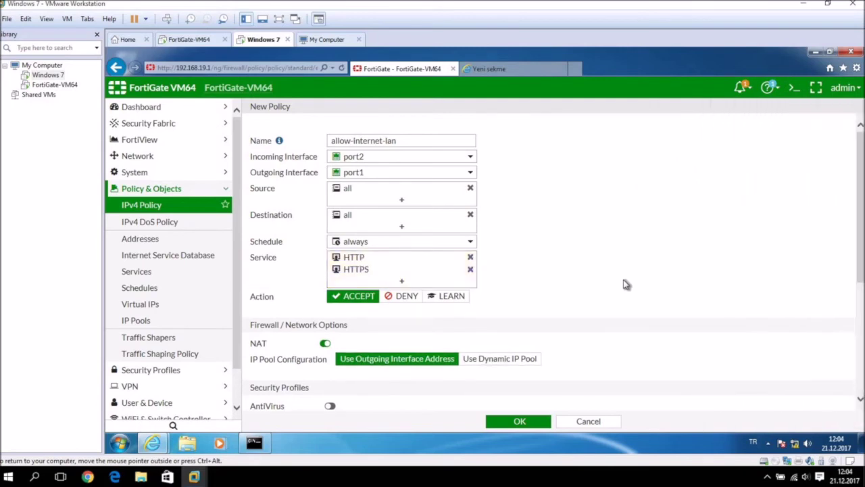
# - Save the policy and expand the port2 - port1 group to show it
pyautogui.scroll(-1, 625, 285)
pyautogui.scroll(-5, 625, 285)
pyautogui.scroll(4, 625, 285)
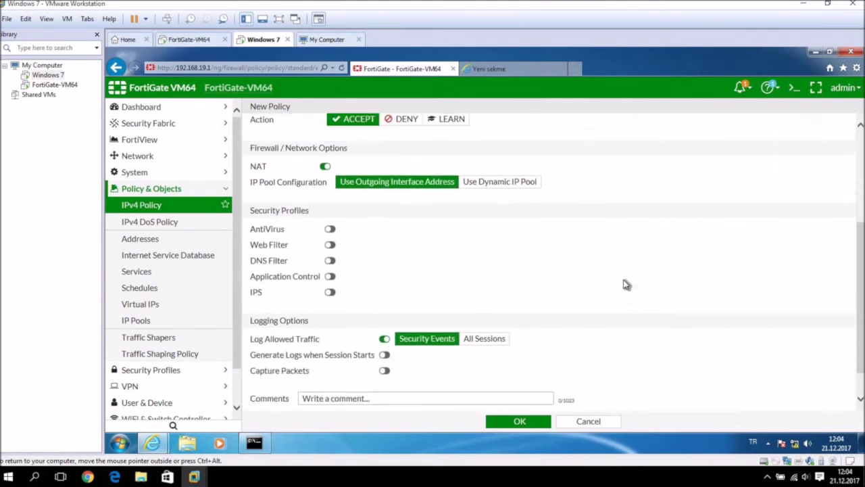
pyautogui.scroll(2, 625, 285)
pyautogui.scroll(-1, 625, 284)
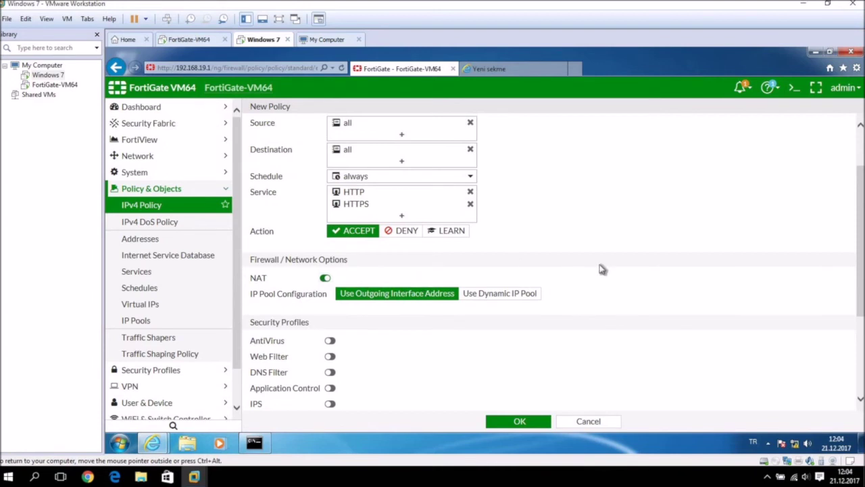
pyautogui.scroll(-4, 616, 278)
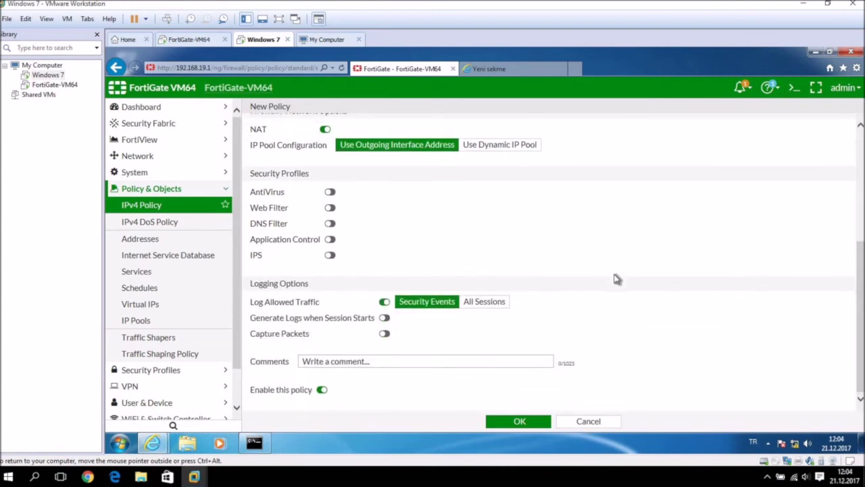
pyautogui.click(532, 421)
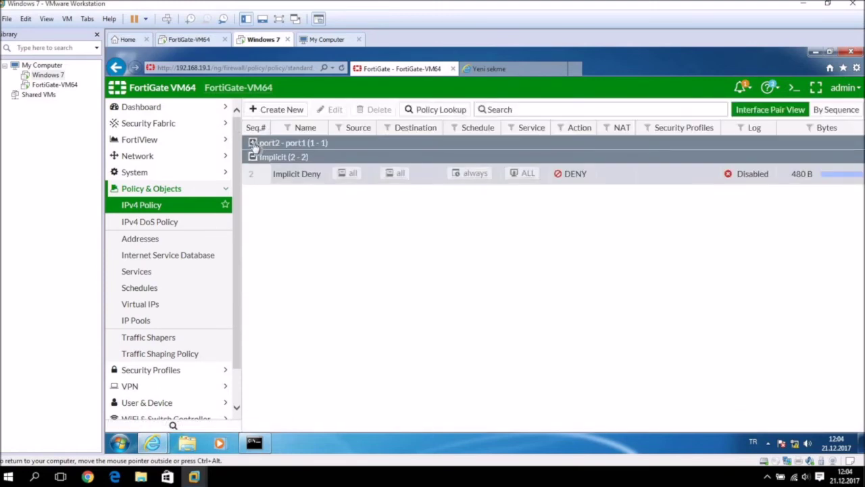
pyautogui.click(253, 143)
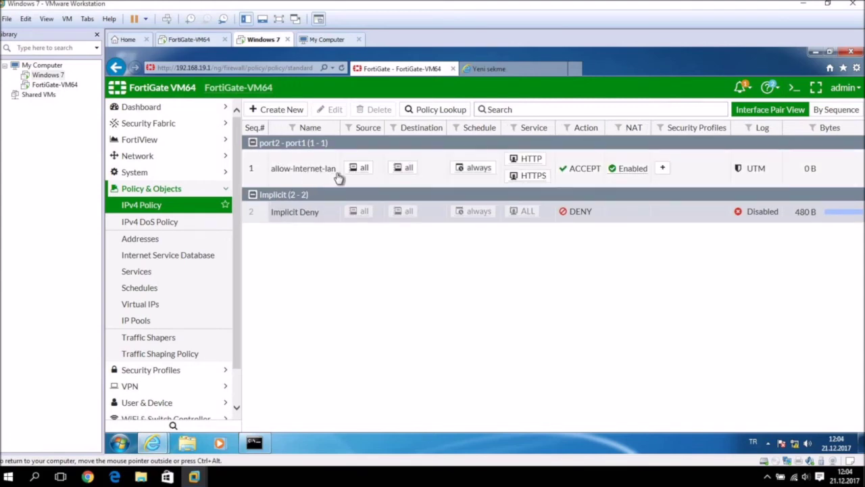
# - Ping 8.8.8.8 again from the Windows 7 command prompt
pyautogui.click(255, 442)
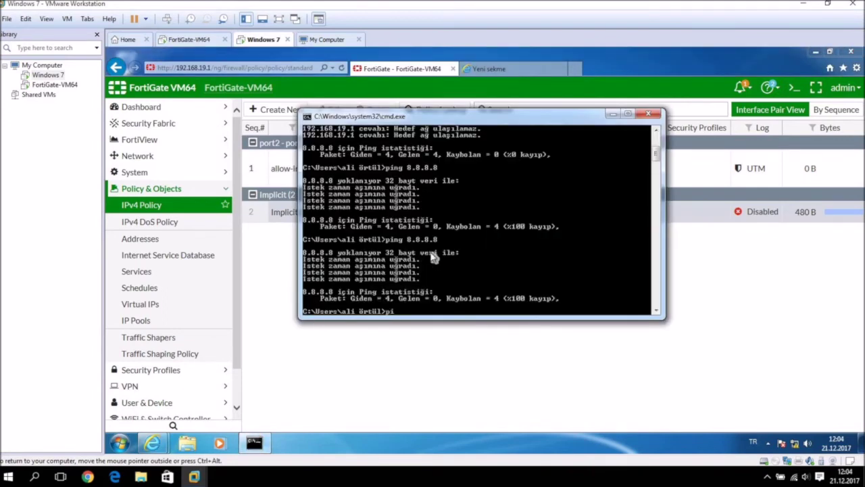
pyautogui.write('ping 8.8.8.8')
pyautogui.press('Return')
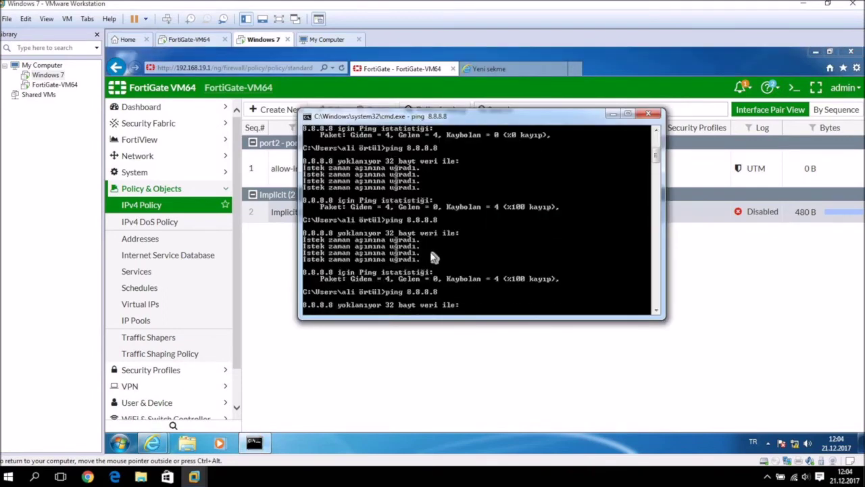
# - Search 'sga' in a blank IE tab, then return to the FortiGate policy page
pyautogui.click(510, 76)
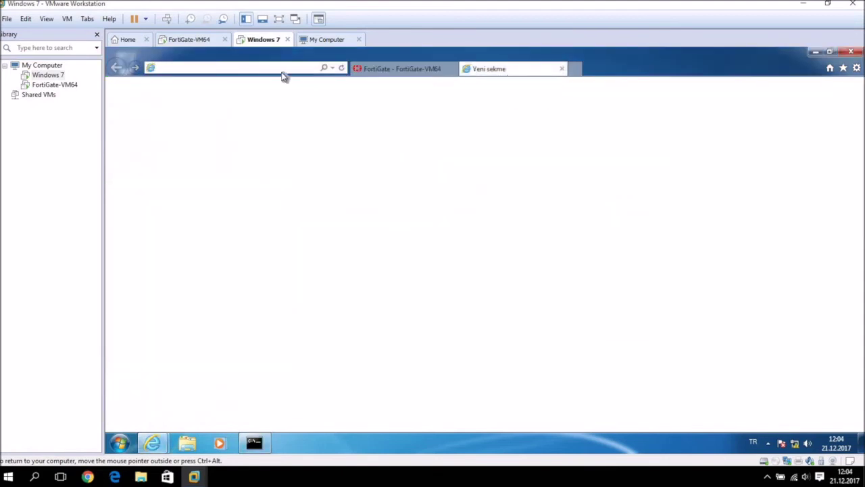
pyautogui.write('sgasgasg')
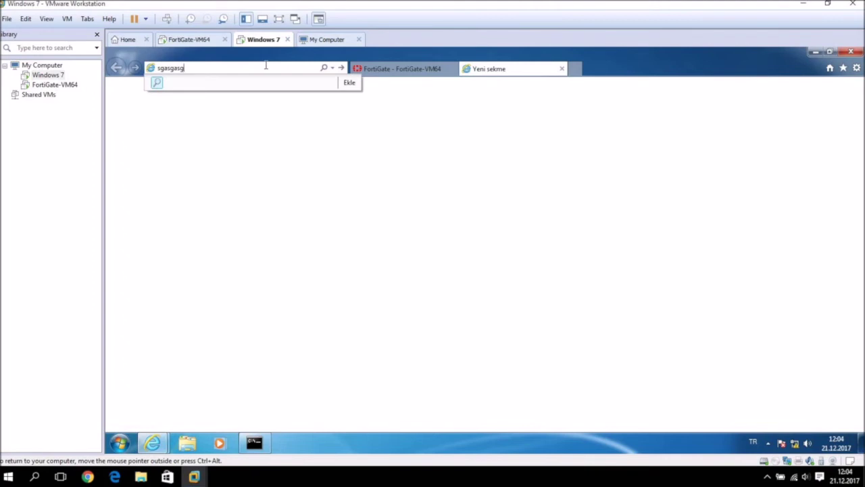
pyautogui.press('Return')
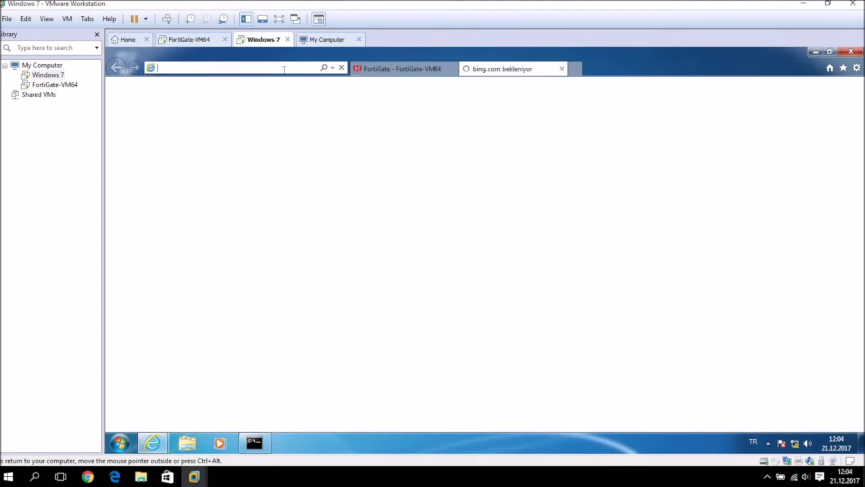
pyautogui.click(523, 71)
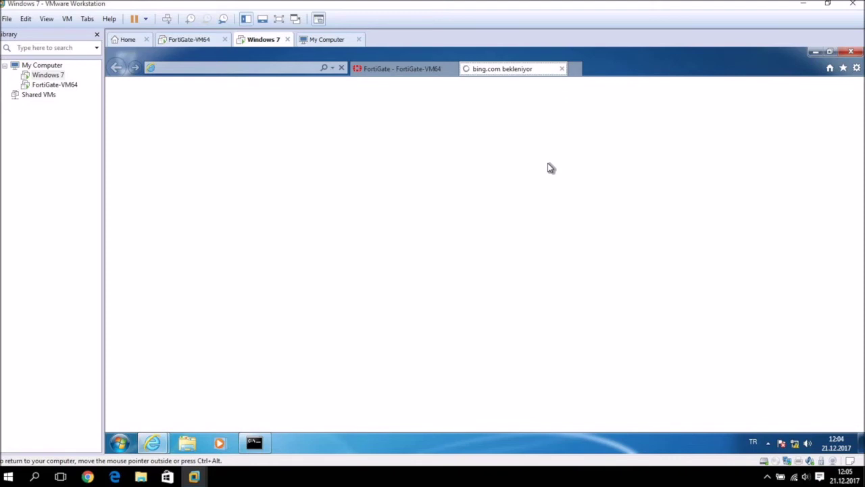
pyautogui.click(426, 69)
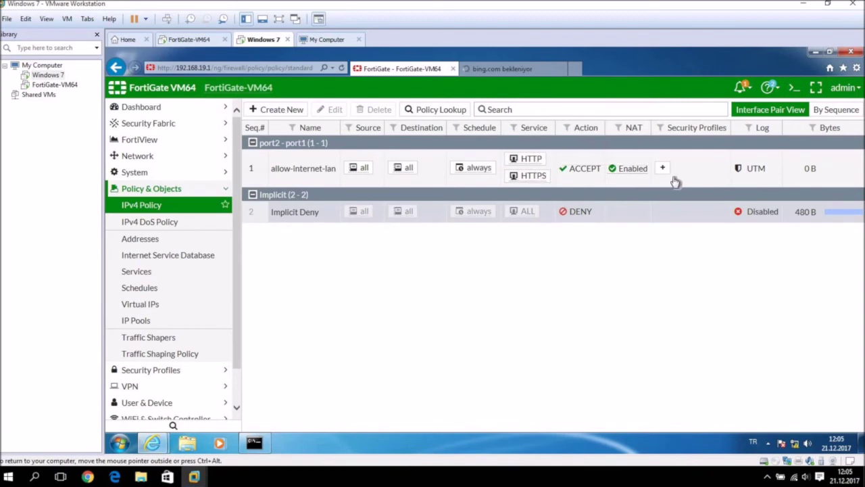
# - Edit allow-internet-lan, add DNS and ALL_ICMP to its services, and save
pyautogui.doubleClick(319, 181)
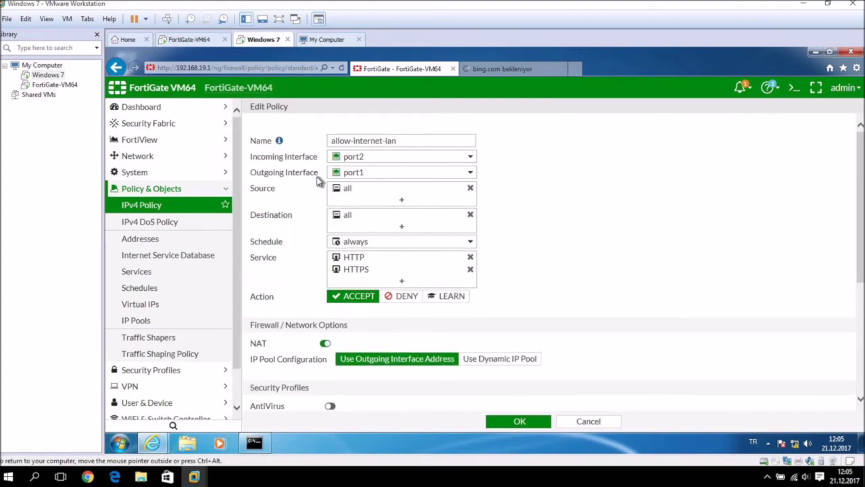
pyautogui.click(402, 283)
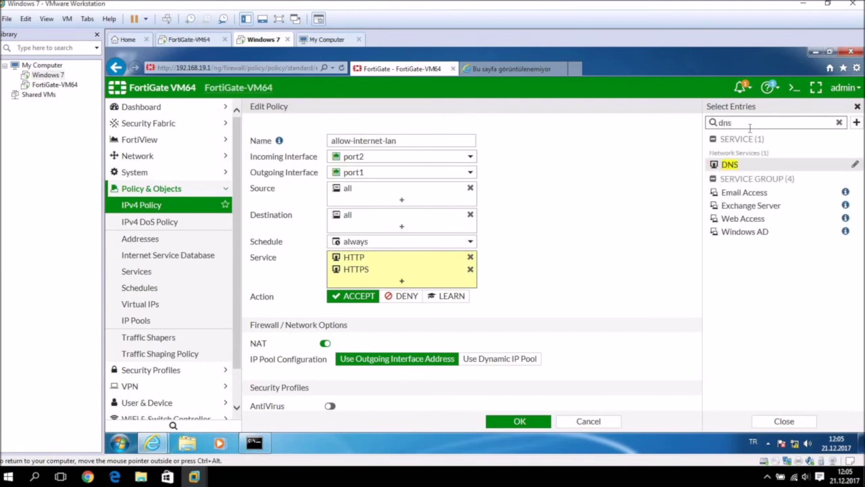
pyautogui.click(747, 165)
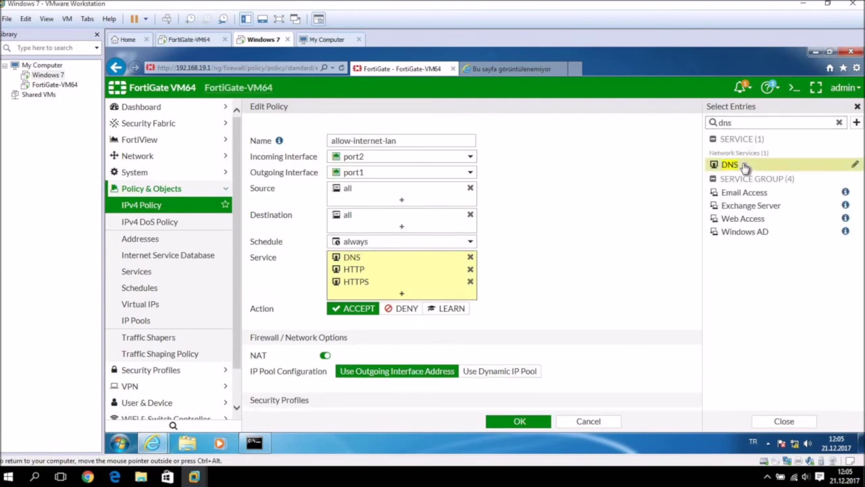
pyautogui.click(738, 125)
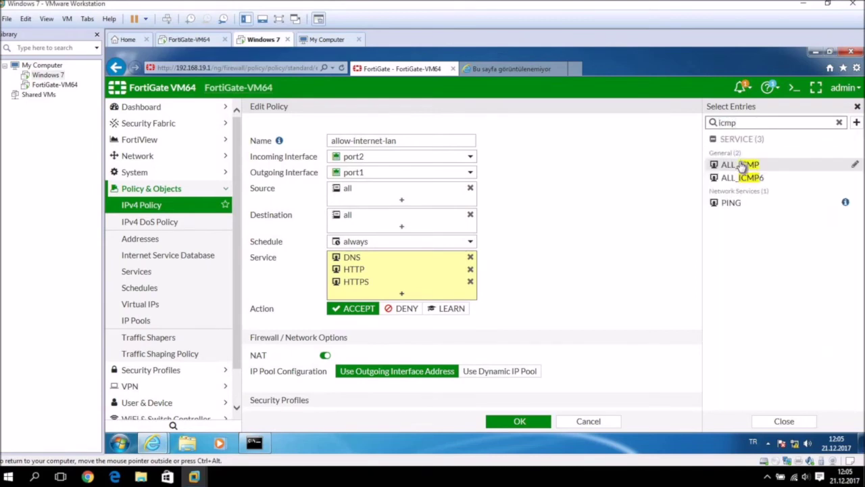
pyautogui.click(742, 165)
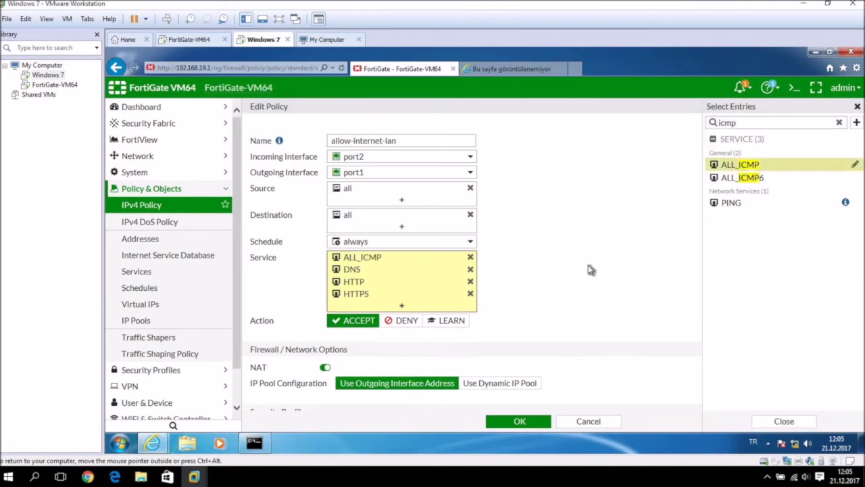
pyautogui.click(578, 280)
pyautogui.scroll(-3, 578, 280)
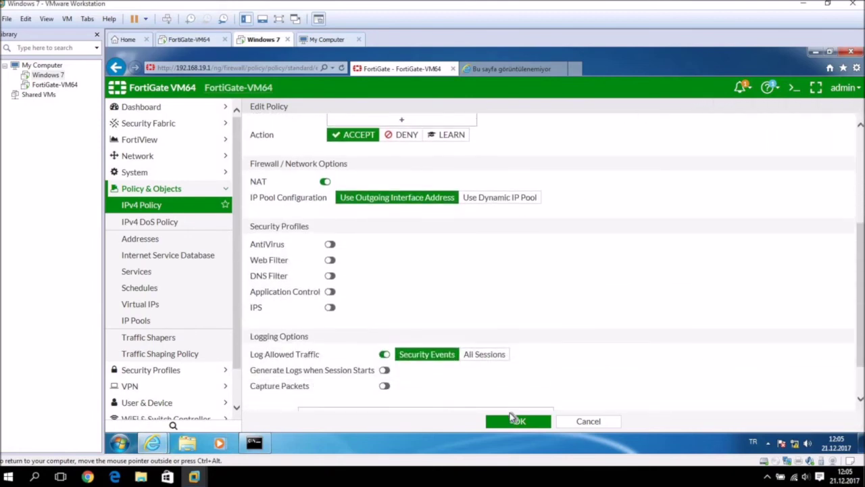
pyautogui.click(512, 421)
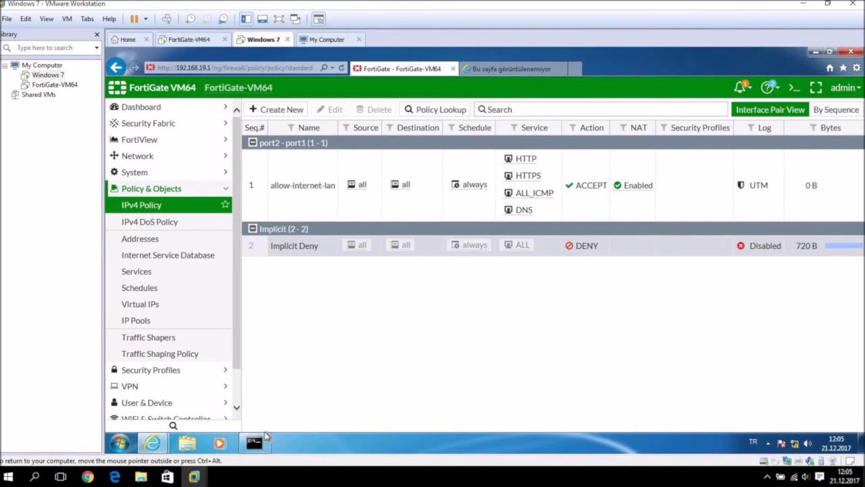
# - Rerun ping 8.8.8.8 in the command prompt to confirm it now gets replies
pyautogui.click(255, 443)
pyautogui.press('Up')
pyautogui.press('Return')
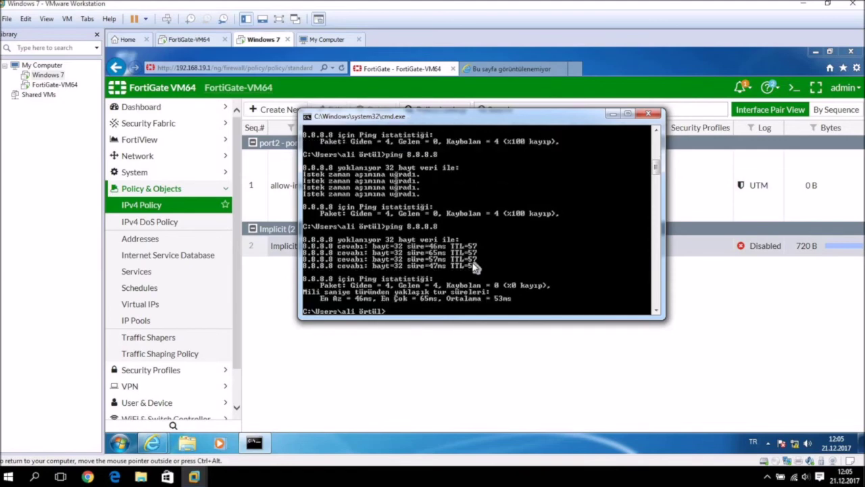
pyautogui.click(254, 443)
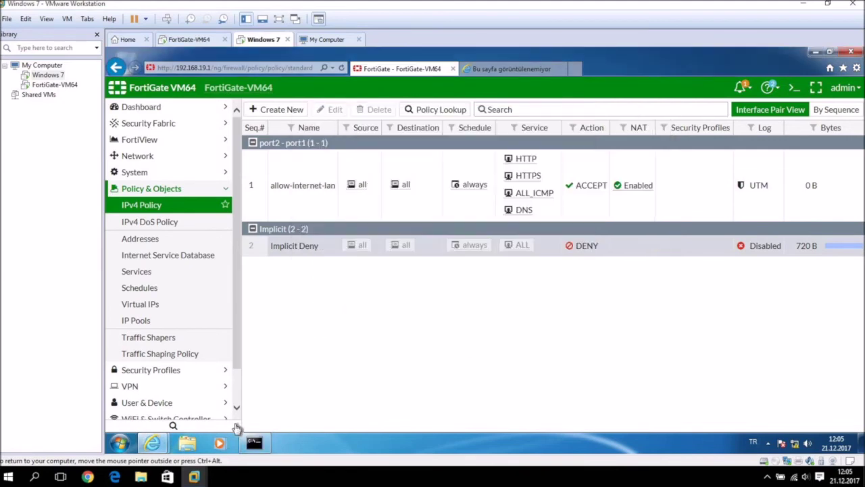
# - Close the failed Bing tab and load google.com in a new browser tab
pyautogui.click(533, 71)
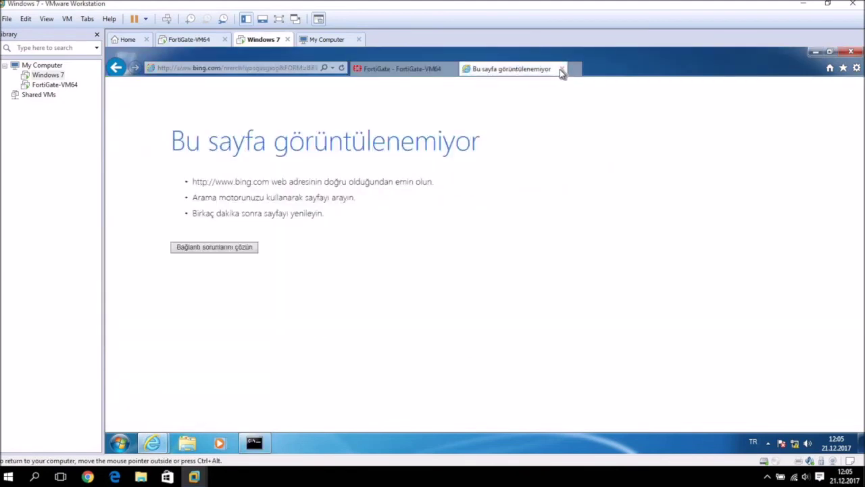
pyautogui.click(561, 69)
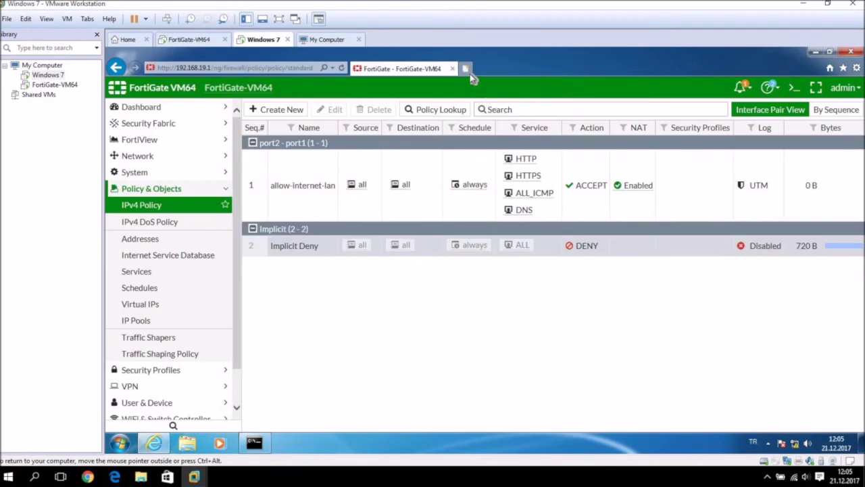
pyautogui.click(468, 71)
pyautogui.write('goog')
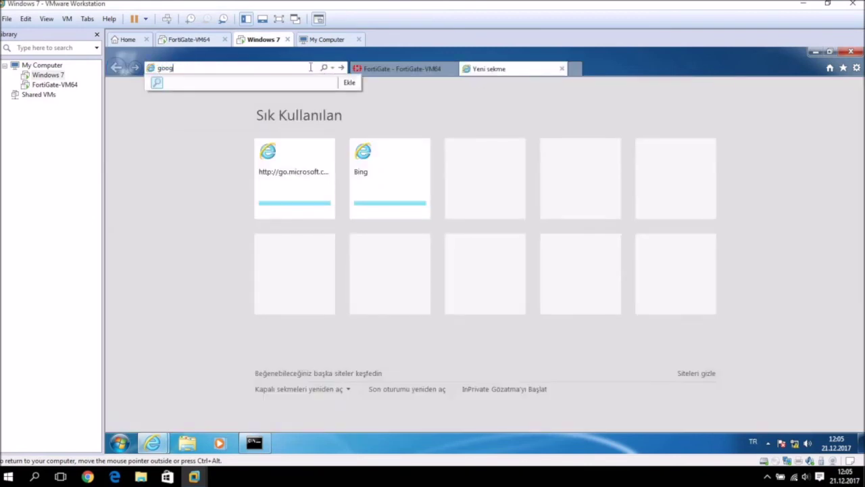
pyautogui.write('le.com')
pyautogui.press('Return')
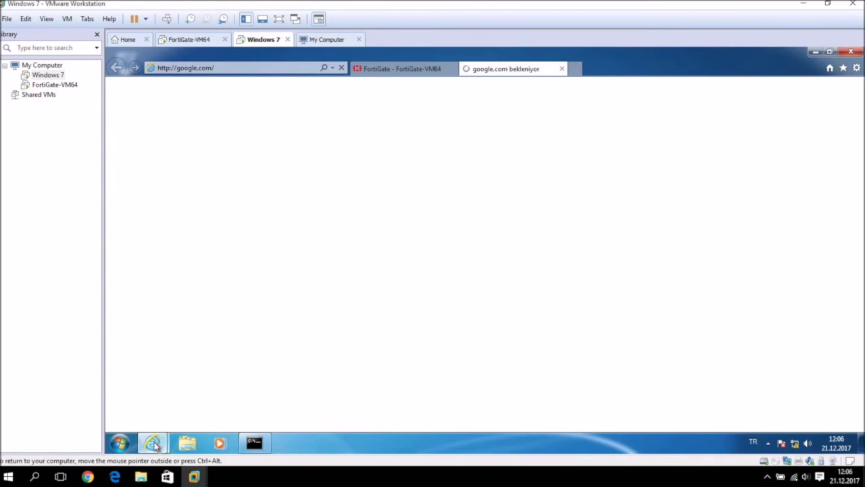
# - Open a second Internet Explorer window and point it at google.com
pyautogui.rightClick(155, 444)
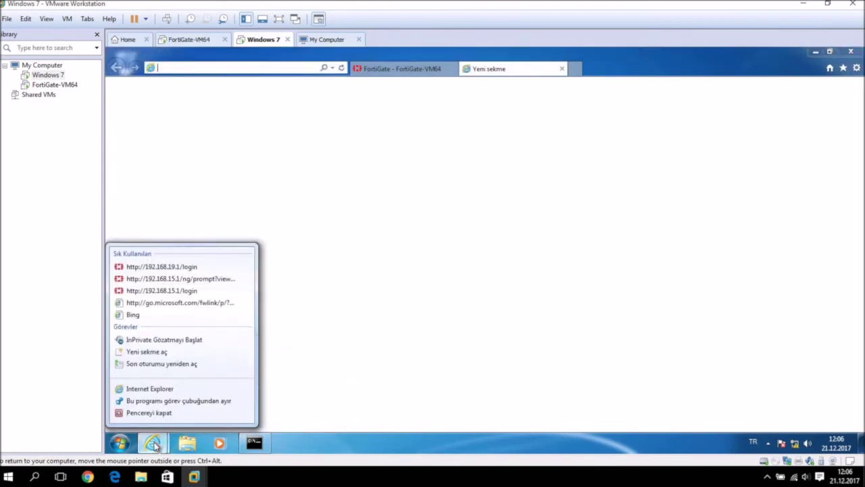
pyautogui.click(163, 389)
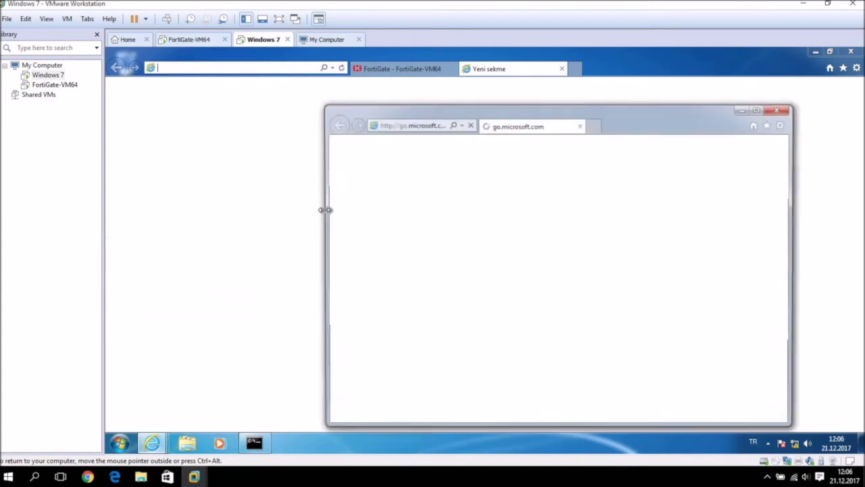
pyautogui.moveTo(653, 130); pyautogui.dragTo(578, 101)
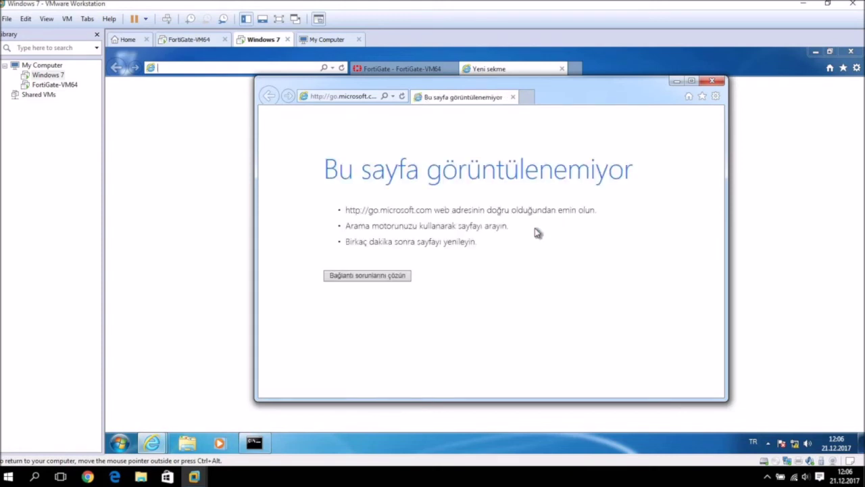
pyautogui.click(359, 100)
pyautogui.write('google.com')
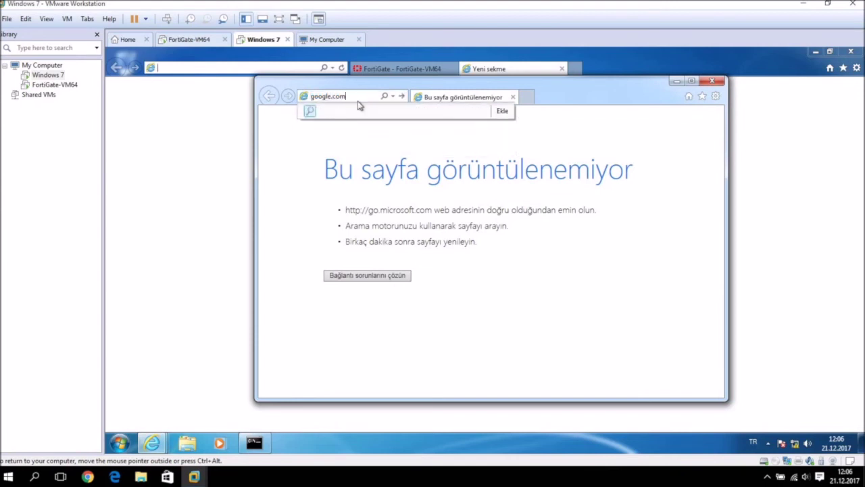
pyautogui.press('Return')
pyautogui.moveTo(610, 95); pyautogui.dragTo(598, 94)
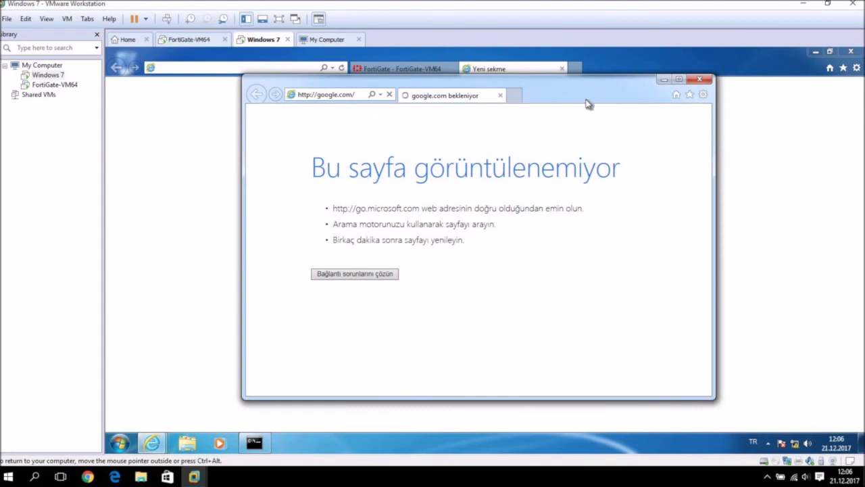
pyautogui.moveTo(590, 95); pyautogui.dragTo(579, 96)
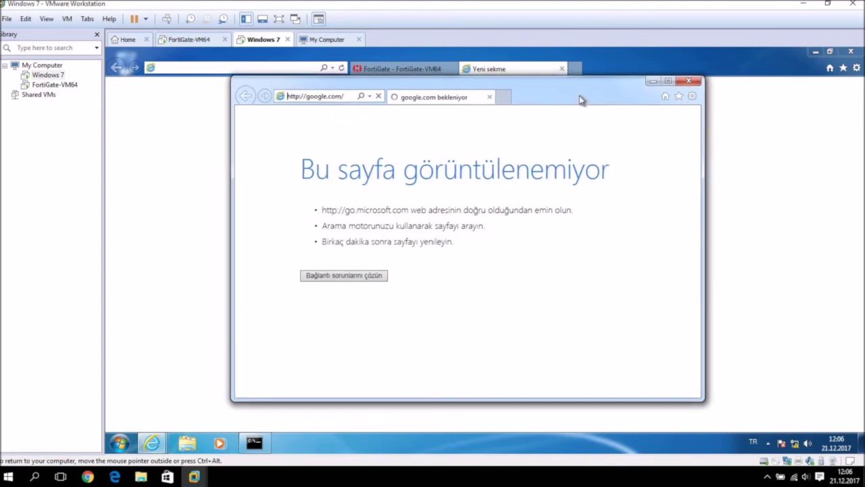
# - Rerun ping 8.8.8.8 in the command prompt, stopping and restarting it once
pyautogui.click(264, 440)
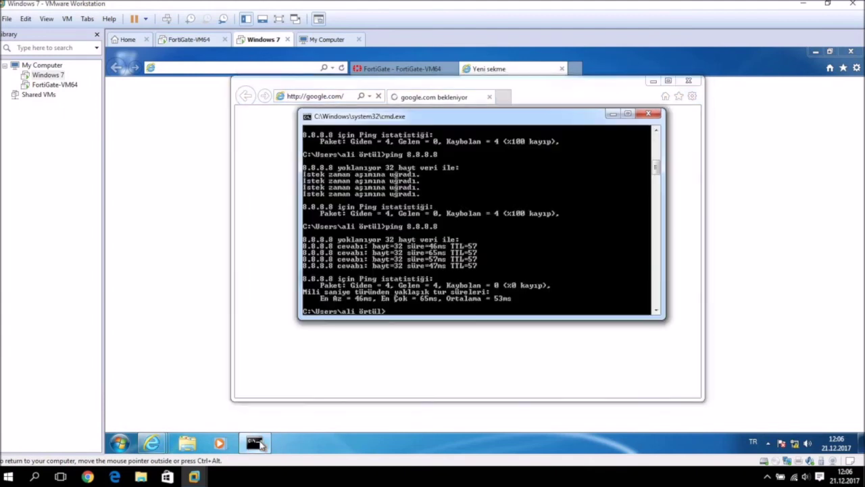
pyautogui.press('Up')
pyautogui.press('Return')
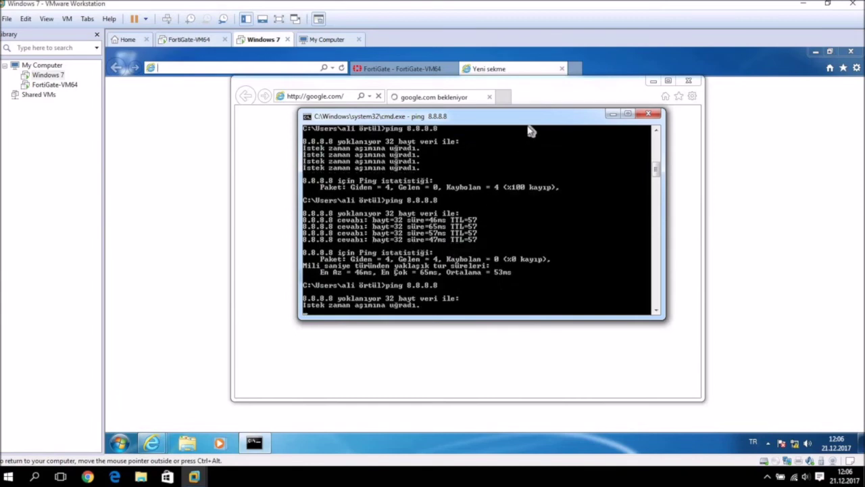
pyautogui.moveTo(521, 120); pyautogui.dragTo(511, 117)
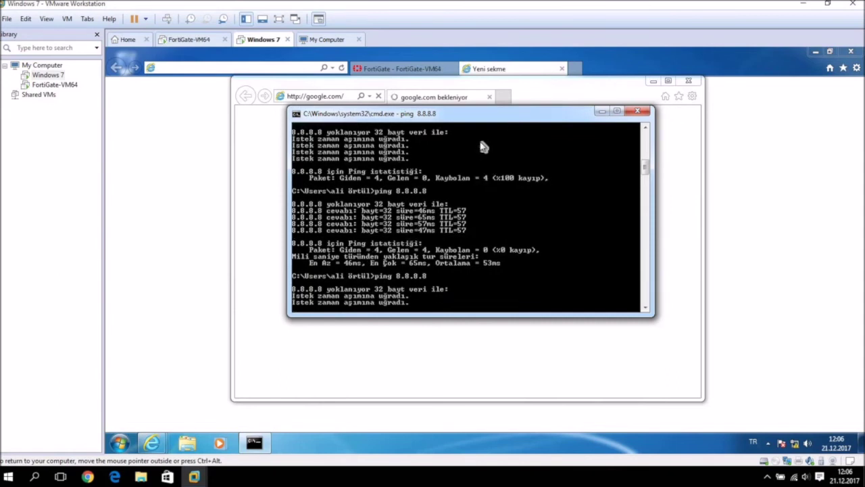
pyautogui.moveTo(468, 116); pyautogui.dragTo(475, 140)
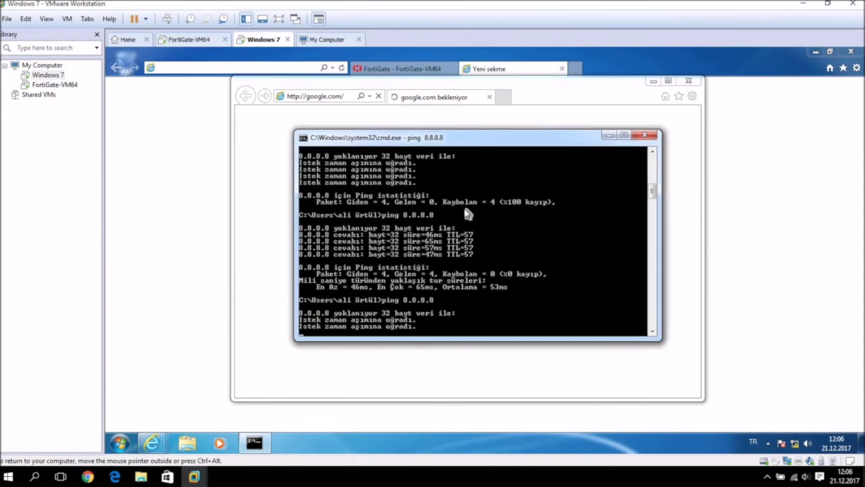
pyautogui.hotkey('ctrl', 'c')
pyautogui.press('Up')
pyautogui.press('Return')
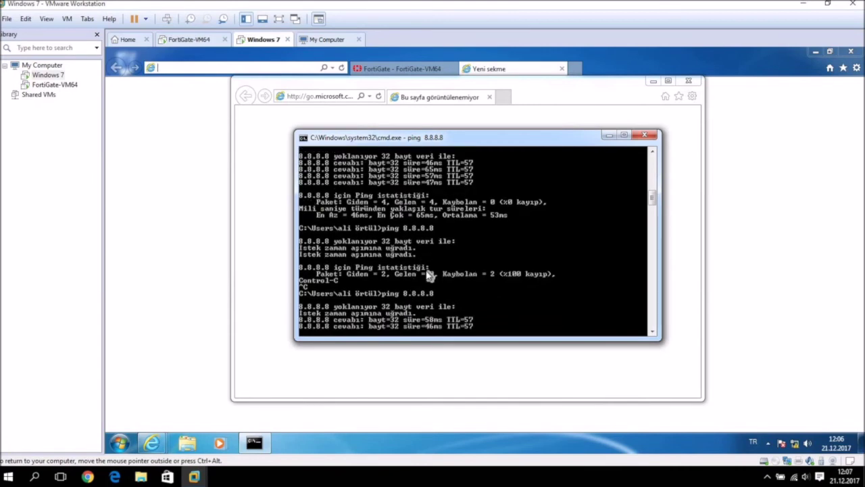
# - Start a continuous 'ping 8.8.8.8 -t' and reload the go.microsoft.com page
pyautogui.write('ping 8.8.8.8 -t')
pyautogui.press('Return')
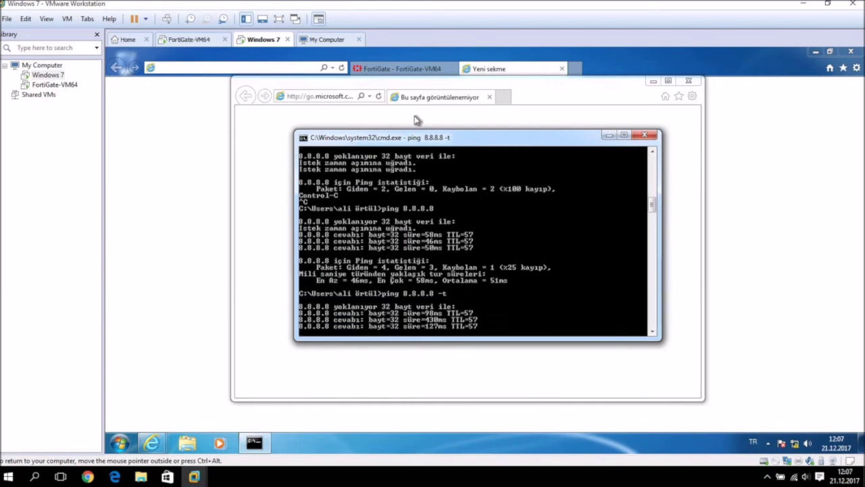
pyautogui.click(436, 108)
pyautogui.click(335, 100)
pyautogui.press('Return')
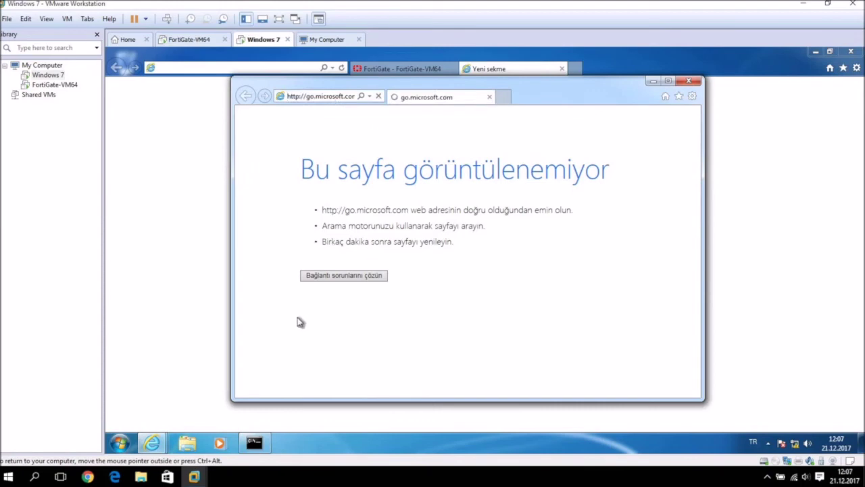
# - Load google.com in a new Internet Explorer tab
pyautogui.click(254, 443)
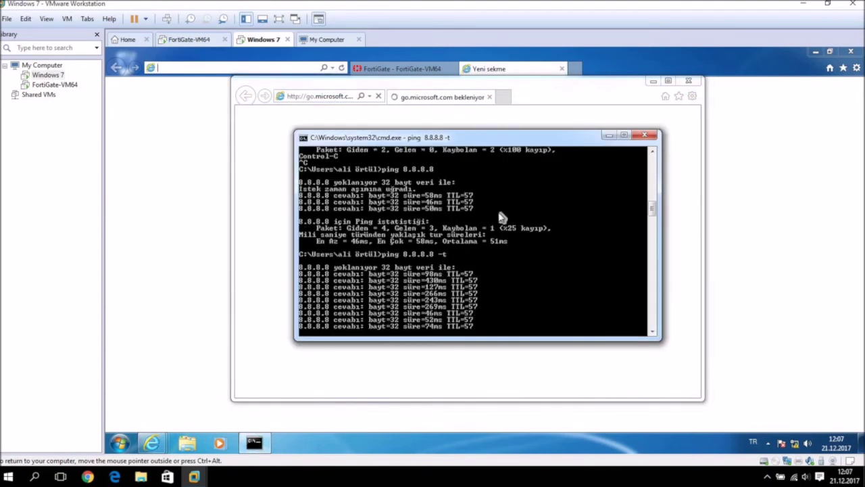
pyautogui.moveTo(488, 138); pyautogui.dragTo(511, 152)
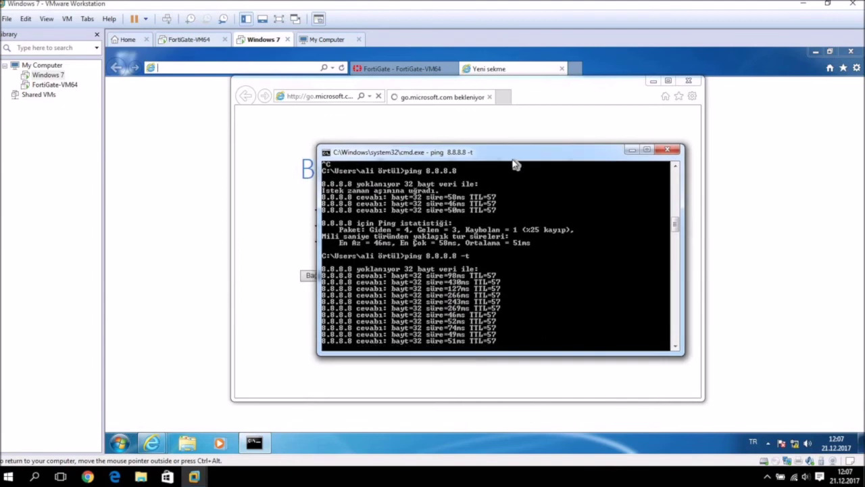
pyautogui.click(504, 98)
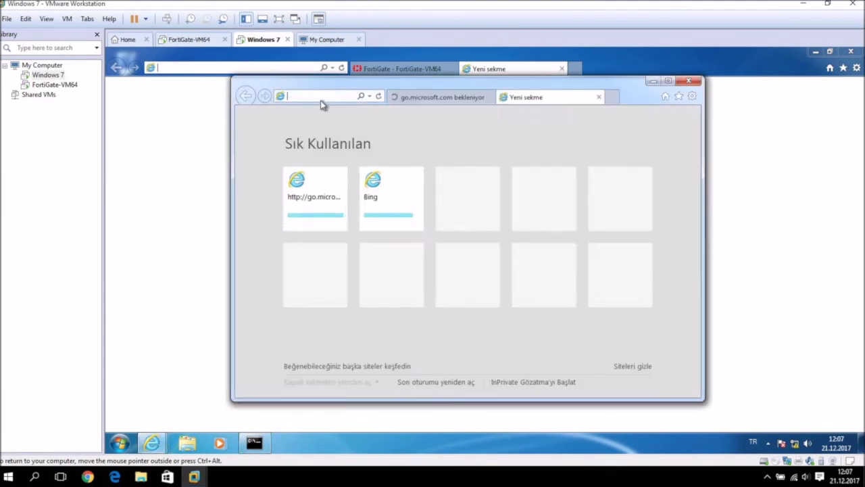
pyautogui.click(322, 96)
pyautogui.write('google.co')
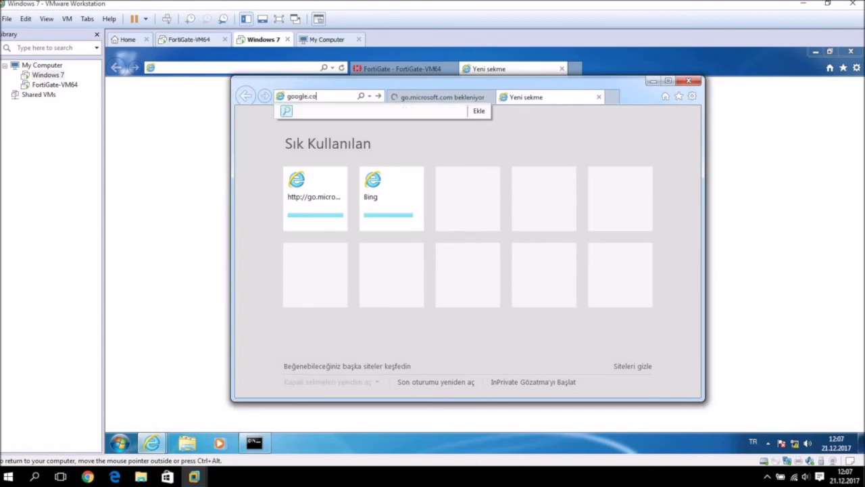
pyautogui.write('m')
pyautogui.press('Return')
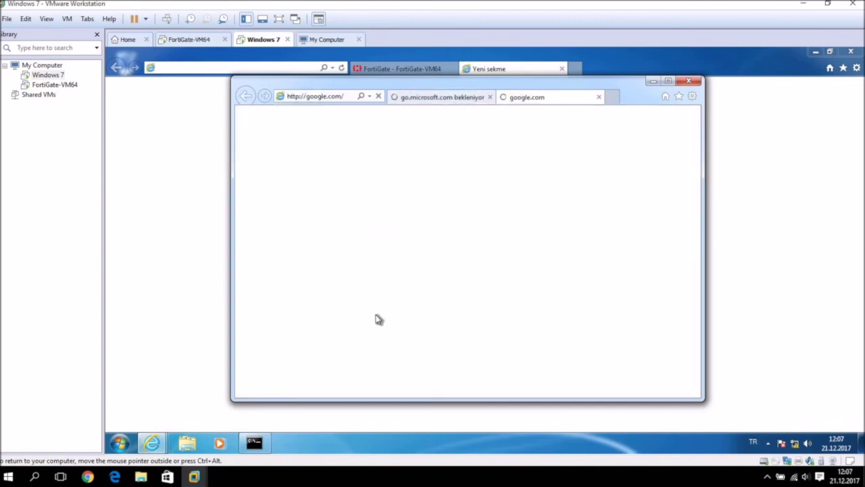
# - Switch between the ping window and the google.com tab to monitor both
pyautogui.click(255, 443)
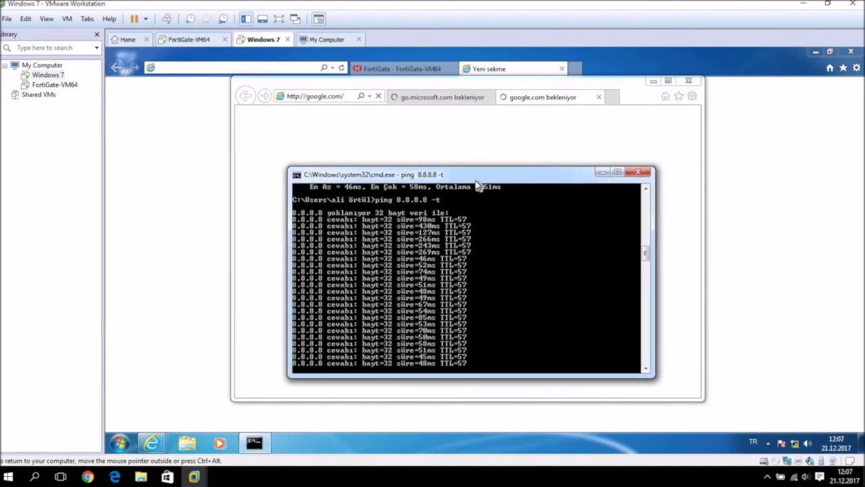
pyautogui.click(447, 101)
pyautogui.click(533, 97)
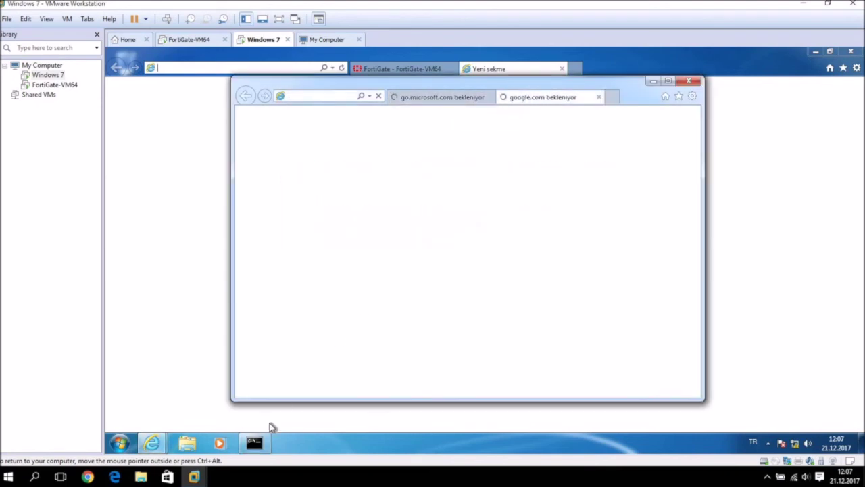
pyautogui.click(262, 438)
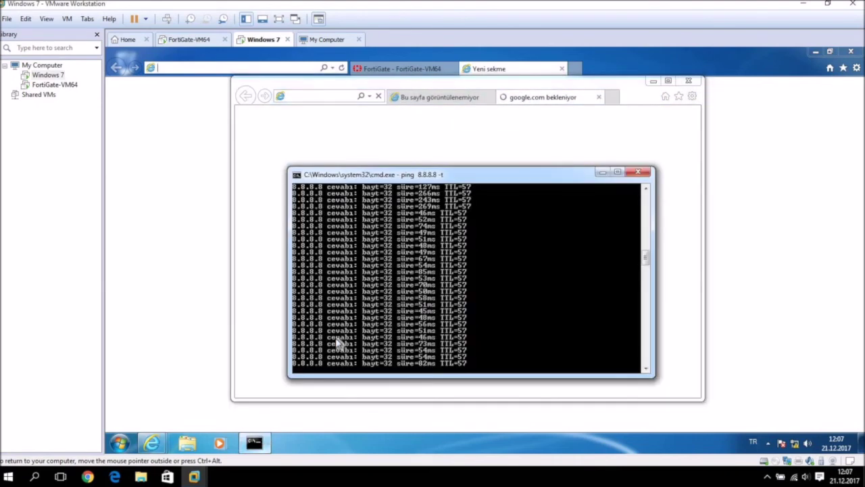
# - Edit FortiGate policy allow-internet-lan, remove and re-add DNS among its services, and save with OK
pyautogui.click(396, 77)
pyautogui.doubleClick(338, 209)
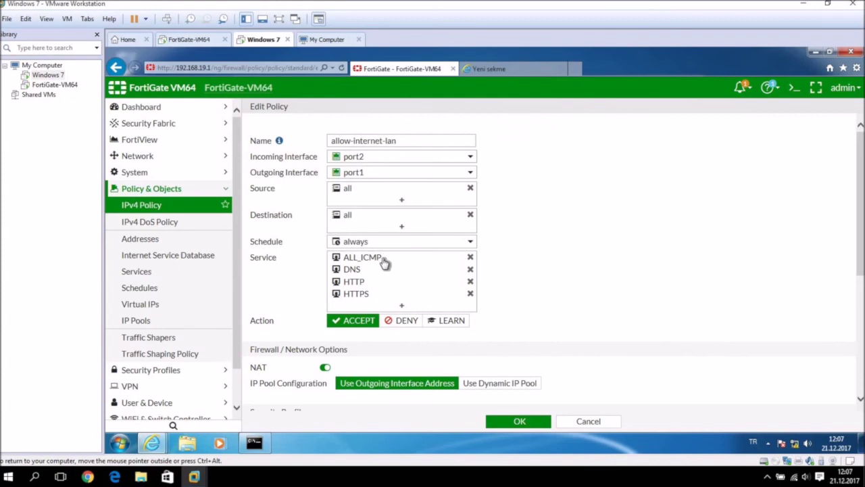
pyautogui.moveTo(377, 263)
pyautogui.click(401, 309)
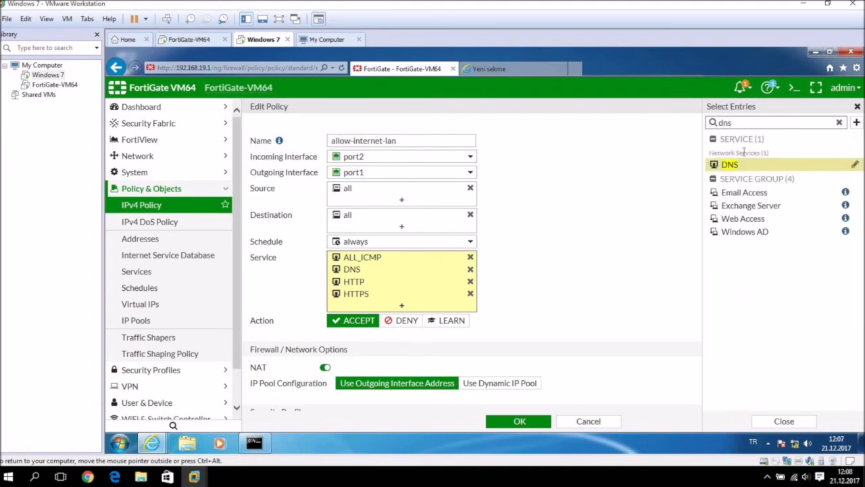
pyautogui.click(749, 166)
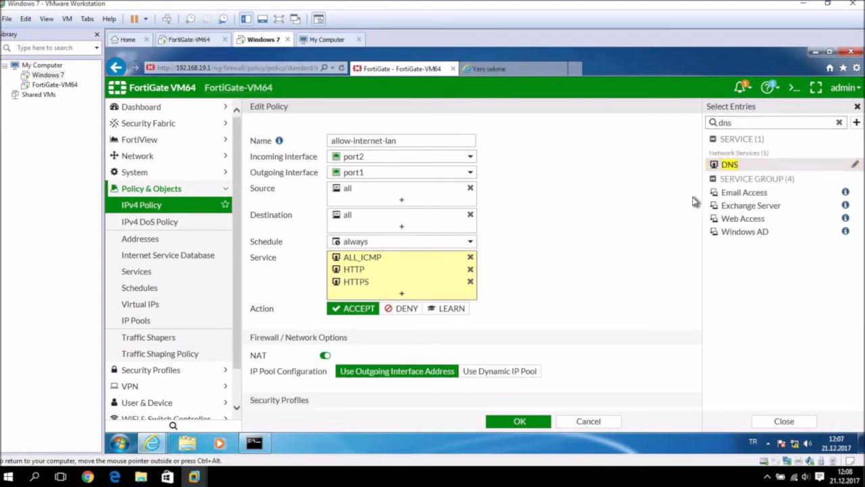
pyautogui.click(730, 169)
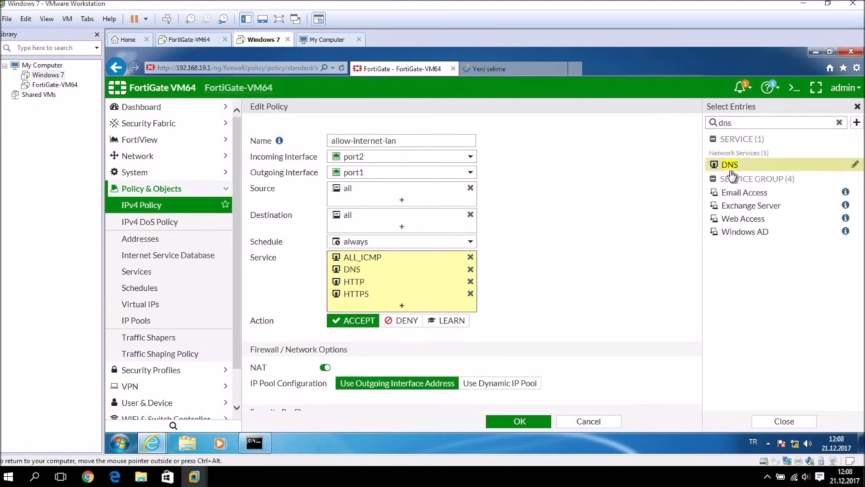
pyautogui.click(588, 315)
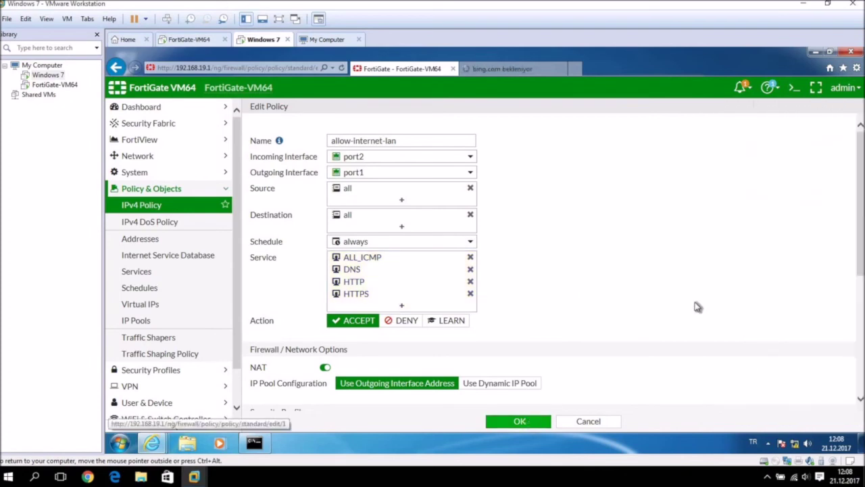
pyautogui.moveTo(861, 279); pyautogui.dragTo(859, 400)
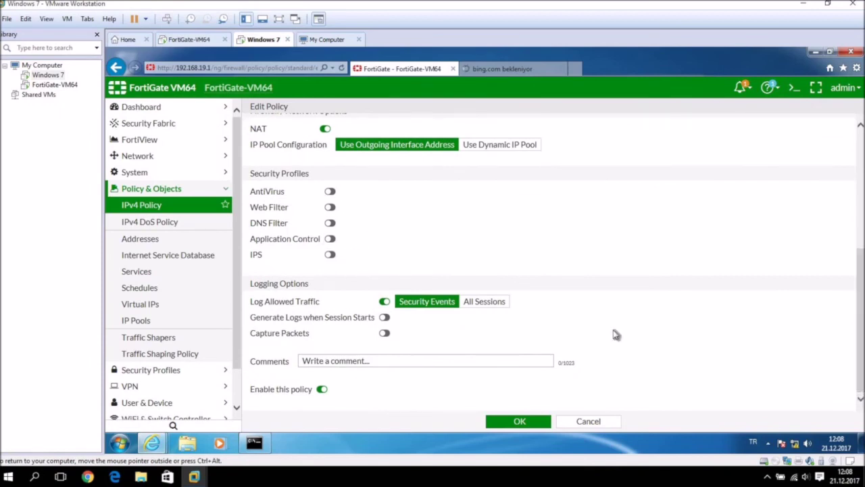
pyautogui.moveTo(860, 382)
pyautogui.mouseDown()
pyautogui.moveTo(858, 202)
pyautogui.moveTo(860, 382)
pyautogui.mouseUp()
pyautogui.click(530, 419)
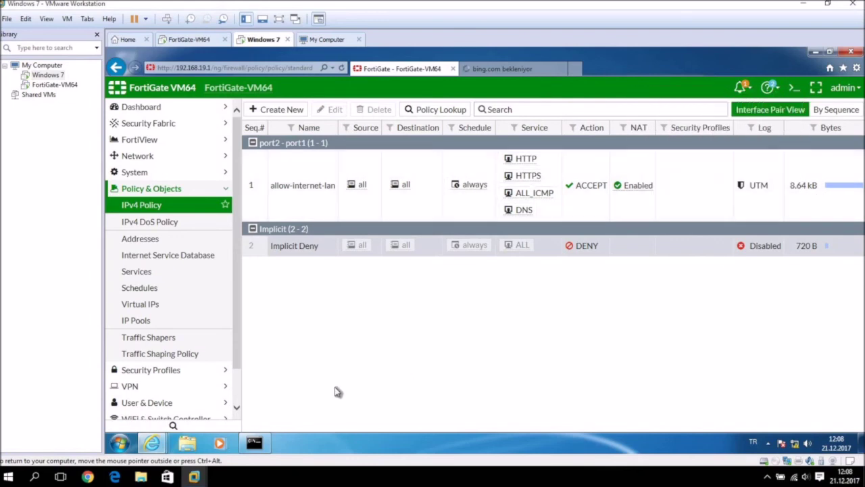
# - Close the extra browser window with all its tabs, plus the bing.com tab
pyautogui.click(254, 443)
pyautogui.click(254, 443)
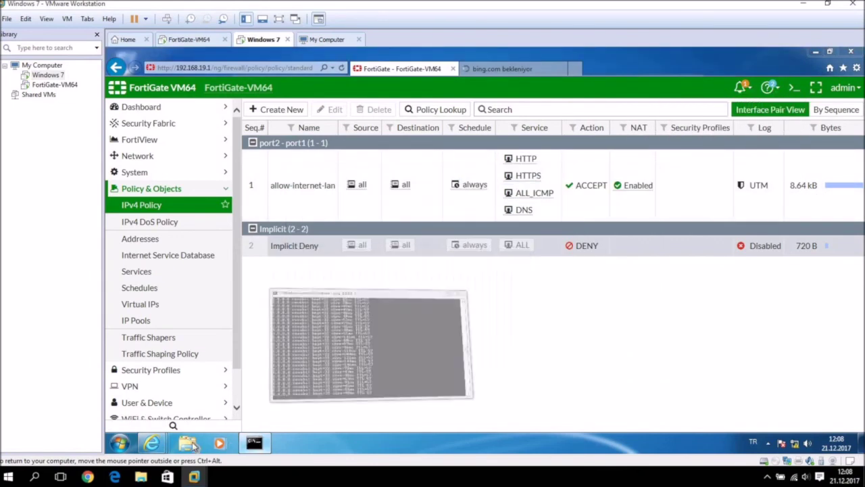
pyautogui.moveTo(151, 443)
pyautogui.click(540, 386)
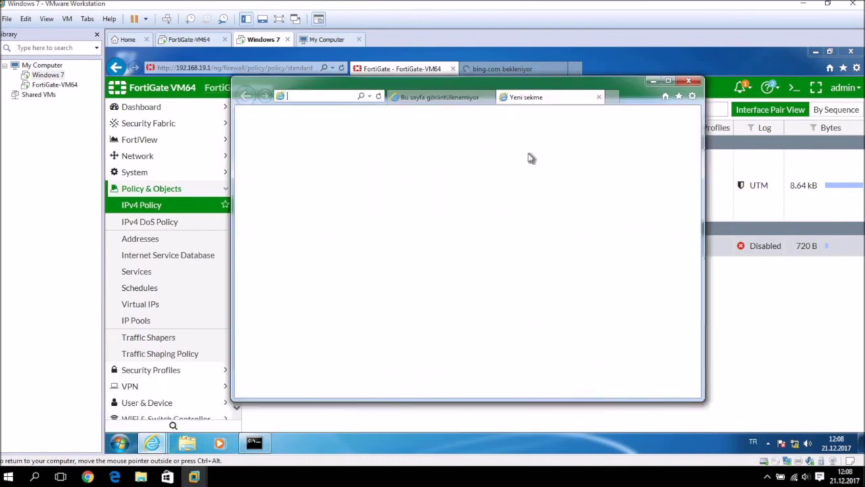
pyautogui.click(688, 81)
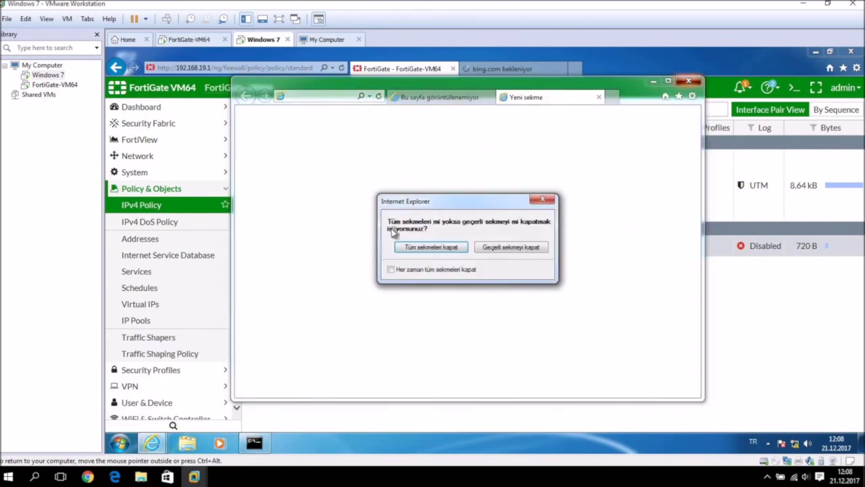
pyautogui.click(462, 254)
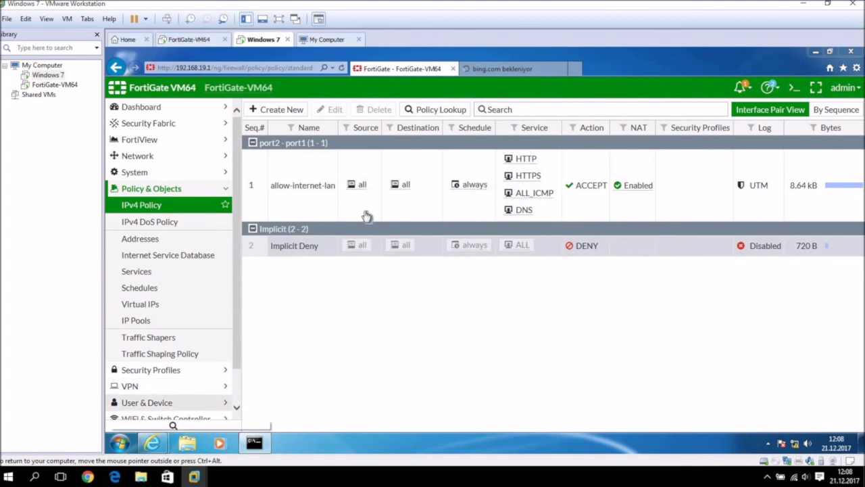
pyautogui.click(534, 70)
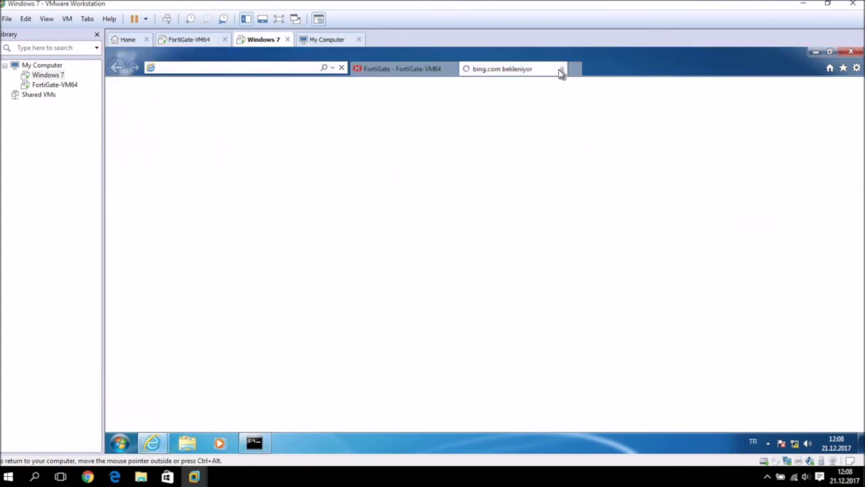
pyautogui.click(561, 70)
pyautogui.click(154, 442)
pyautogui.click(154, 442)
pyautogui.rightClick(155, 442)
pyautogui.click(155, 388)
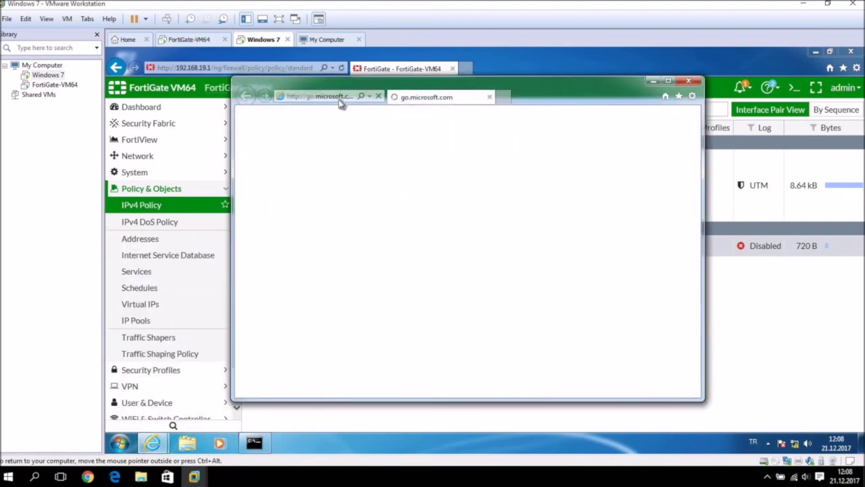
pyautogui.click(334, 96)
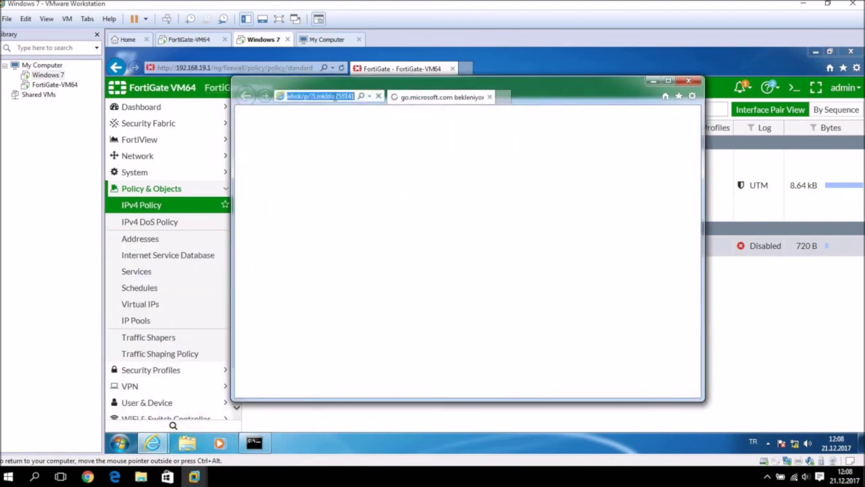
pyautogui.write('www.google.com')
pyautogui.press('Return')
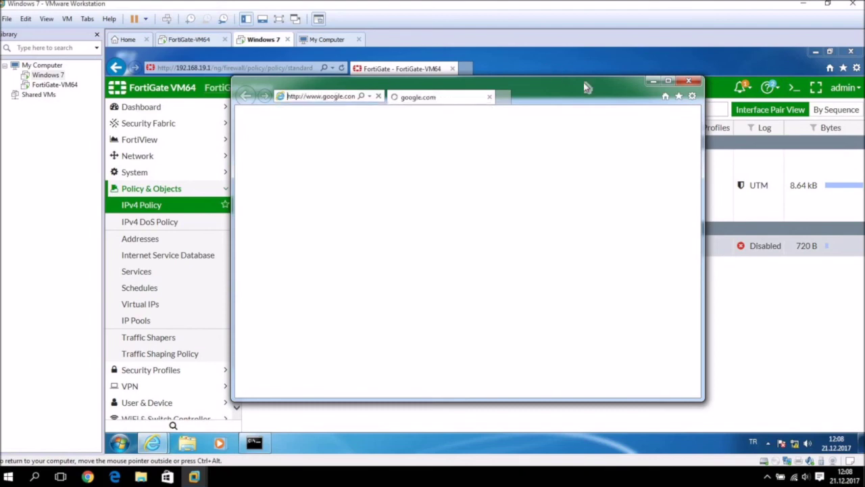
pyautogui.moveTo(580, 93); pyautogui.dragTo(560, 73)
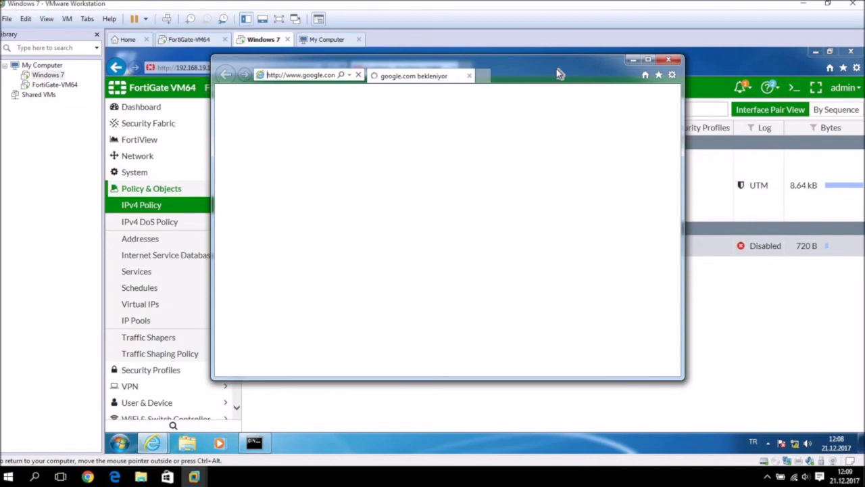
pyautogui.moveTo(558, 73); pyautogui.dragTo(583, 99)
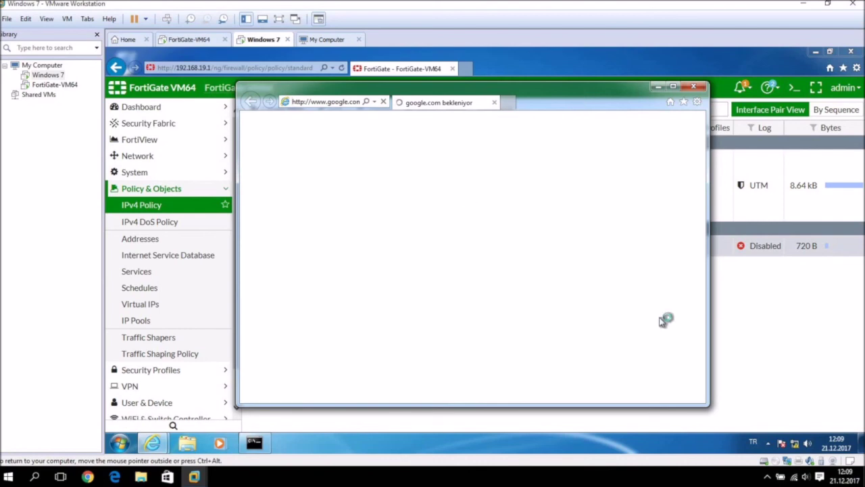
pyautogui.click(799, 440)
# - Review the Local Area Connection's IPv4 address, default gateway and DNS server in its details
pyautogui.click(778, 420)
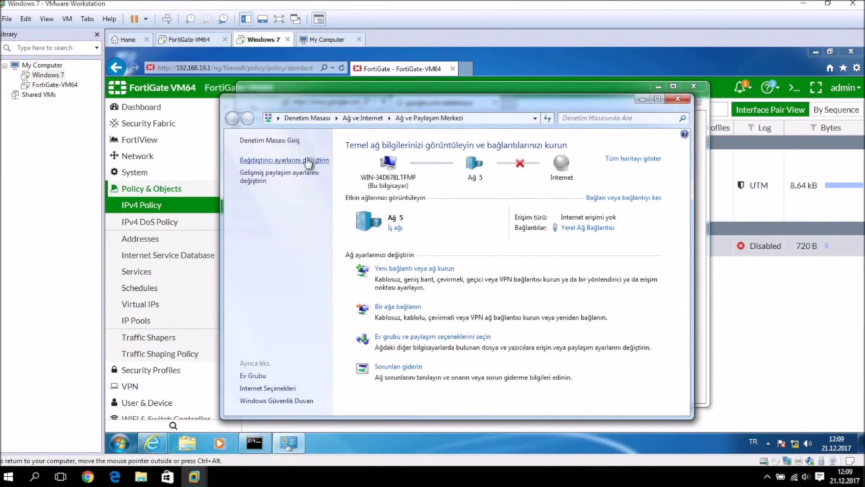
pyautogui.click(289, 177)
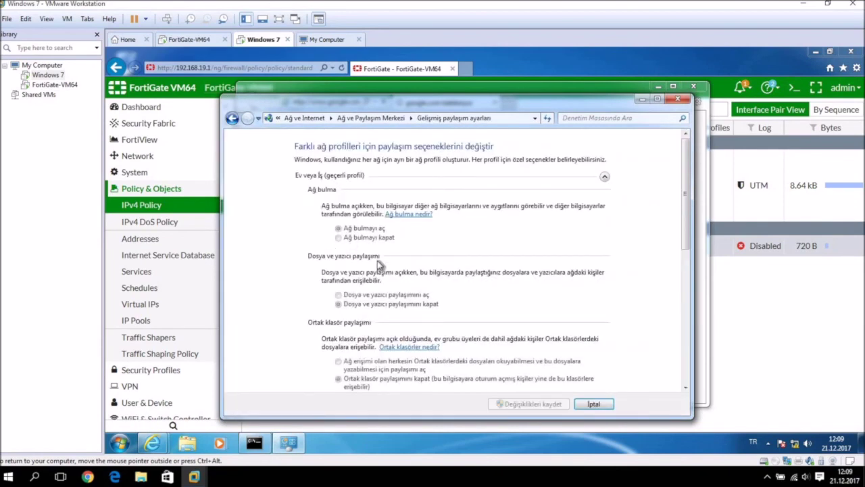
pyautogui.click(232, 118)
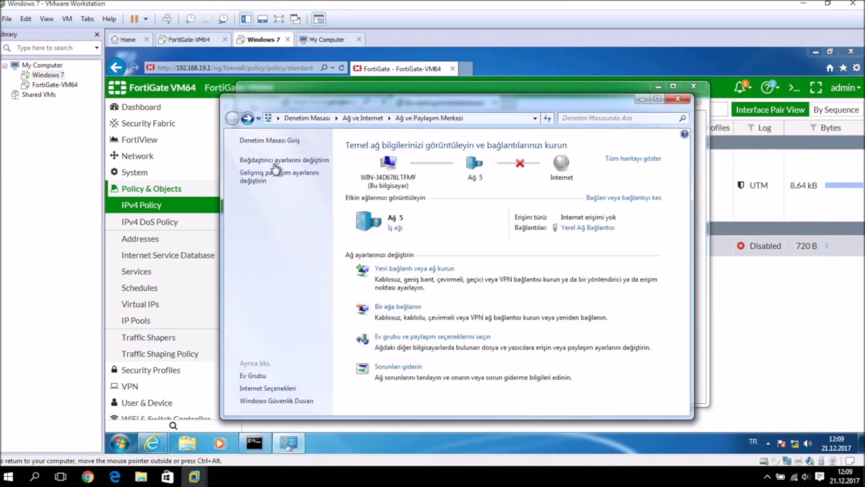
pyautogui.click(279, 169)
pyautogui.doubleClick(415, 180)
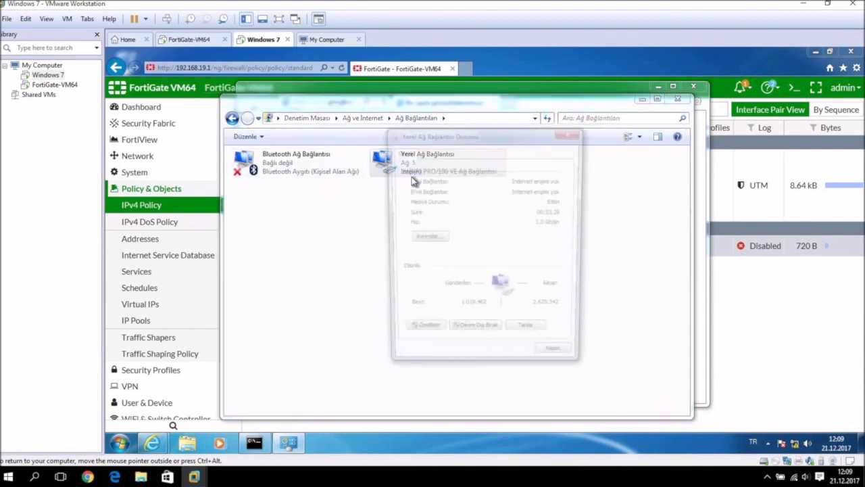
pyautogui.click(427, 238)
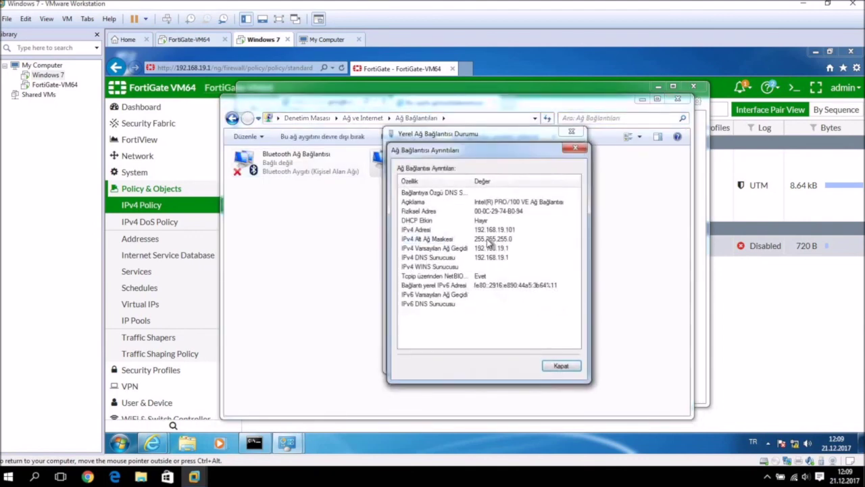
pyautogui.click(487, 230)
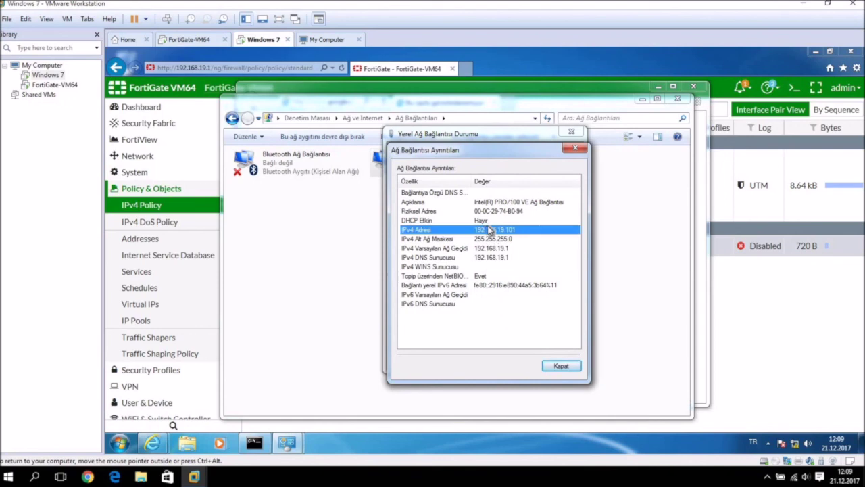
pyautogui.click(483, 249)
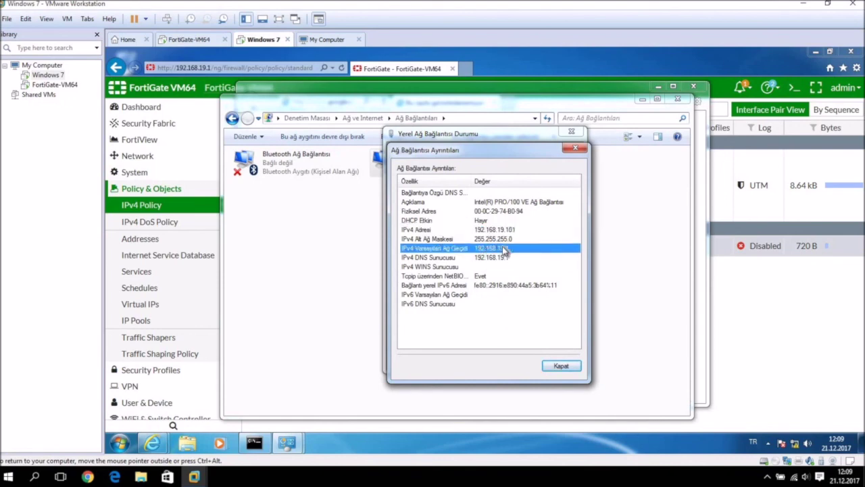
pyautogui.click(494, 257)
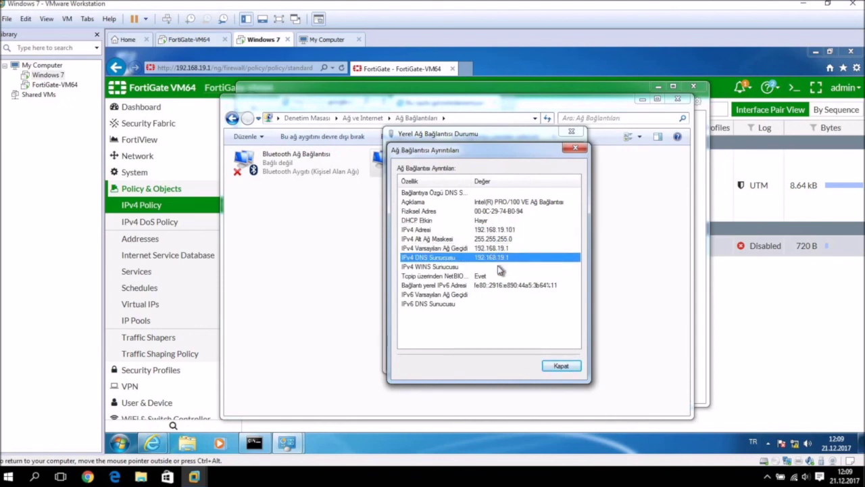
pyautogui.click(551, 365)
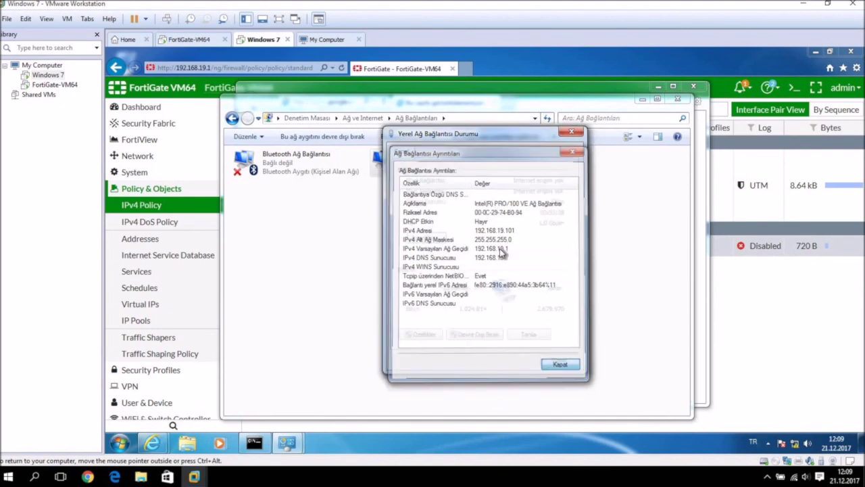
# - Set the connection's TCP/IPv4 preferred DNS server to 8.8.8.8 and save
pyautogui.click(432, 335)
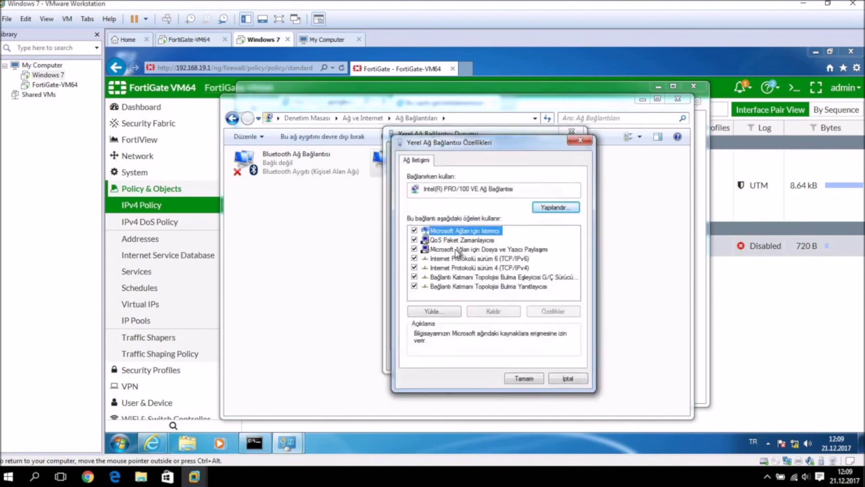
pyautogui.click(482, 268)
pyautogui.doubleClick(483, 268)
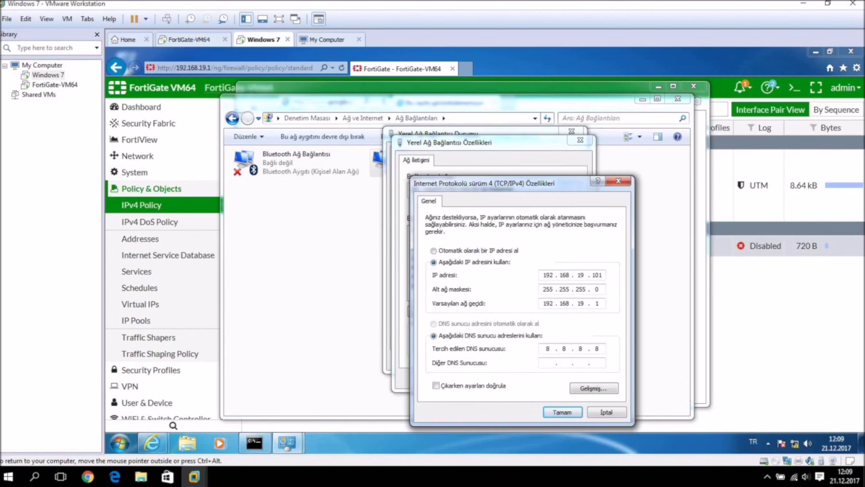
pyautogui.click(568, 408)
pyautogui.click(524, 379)
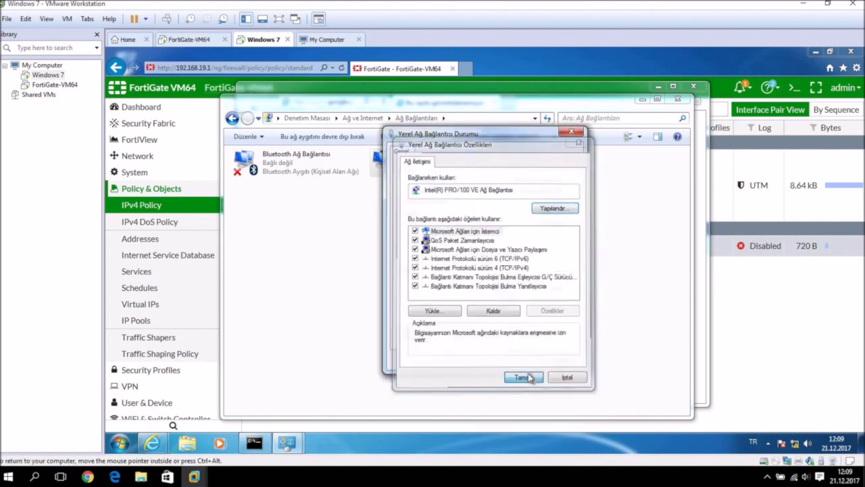
pyautogui.click(554, 360)
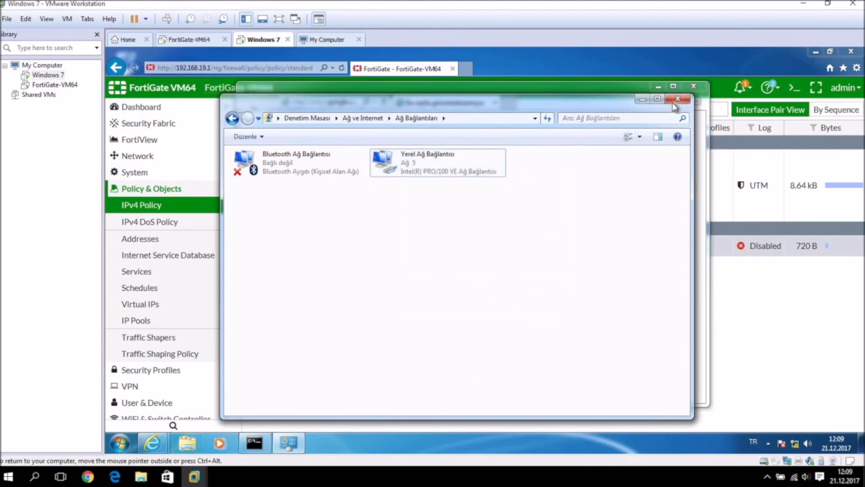
pyautogui.click(677, 98)
# - Close the leftover error window, show the ping, and open a new Internet Explorer window loading MSN
pyautogui.click(693, 87)
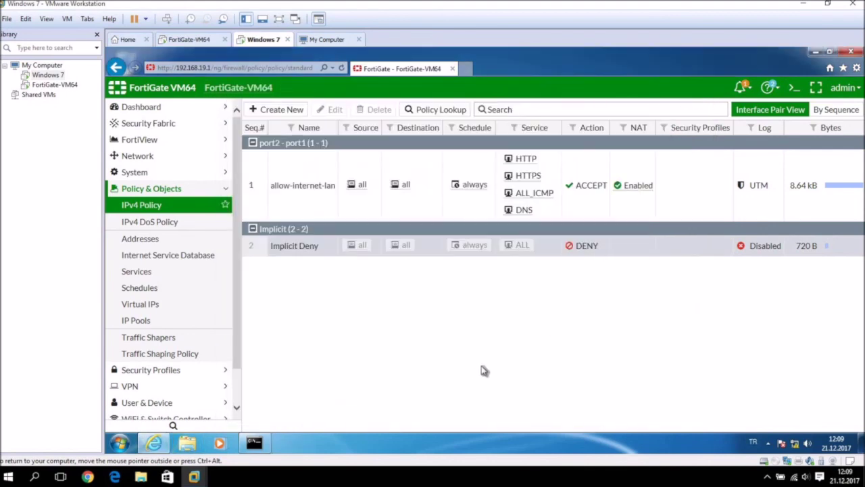
pyautogui.click(255, 442)
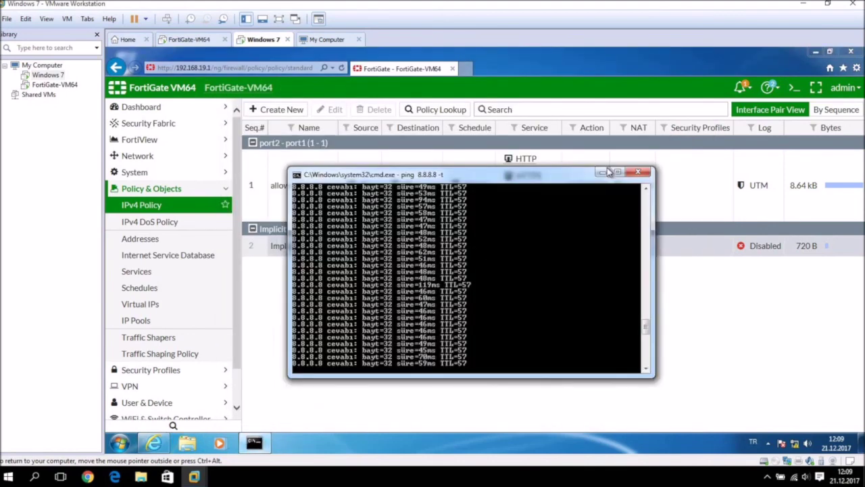
pyautogui.moveTo(575, 169); pyautogui.dragTo(591, 133)
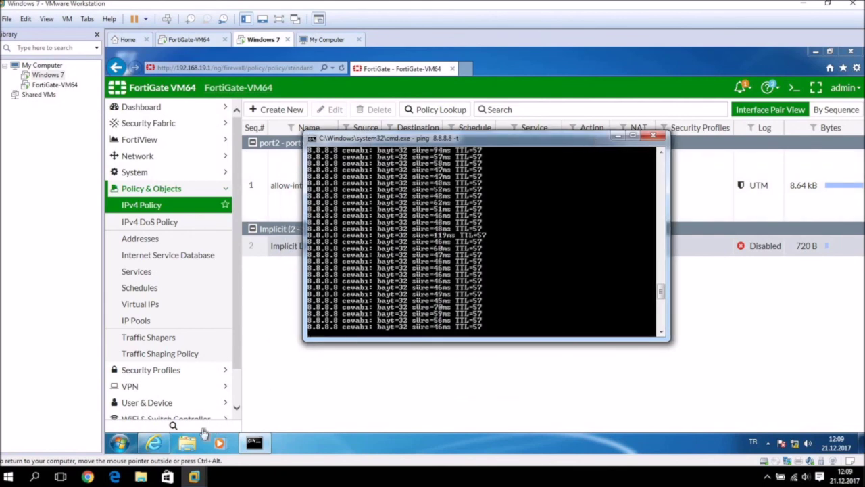
pyautogui.rightClick(157, 443)
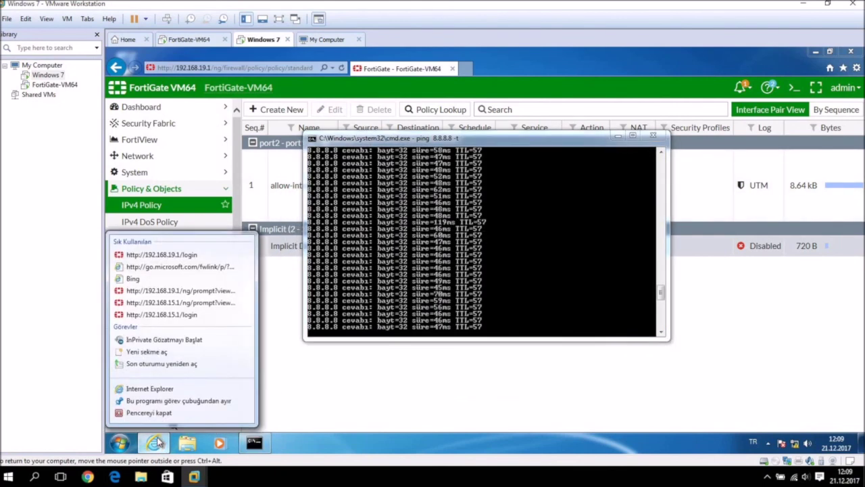
pyautogui.click(150, 388)
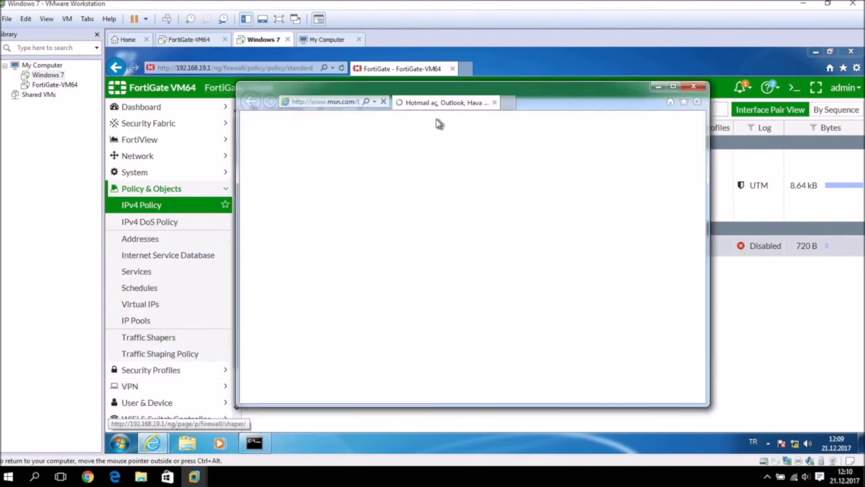
pyautogui.moveTo(556, 87); pyautogui.dragTo(526, 81)
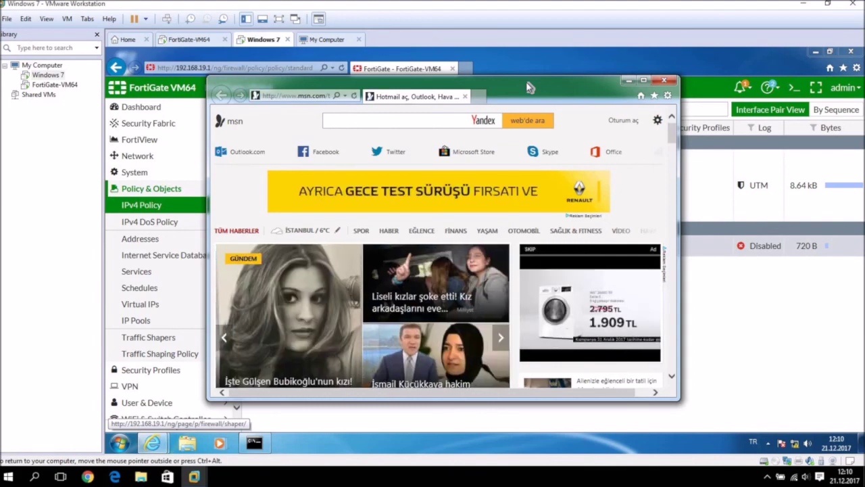
# - Maximize Internet Explorer and load google.com, correcting the mistyped address
pyautogui.doubleClick(530, 87)
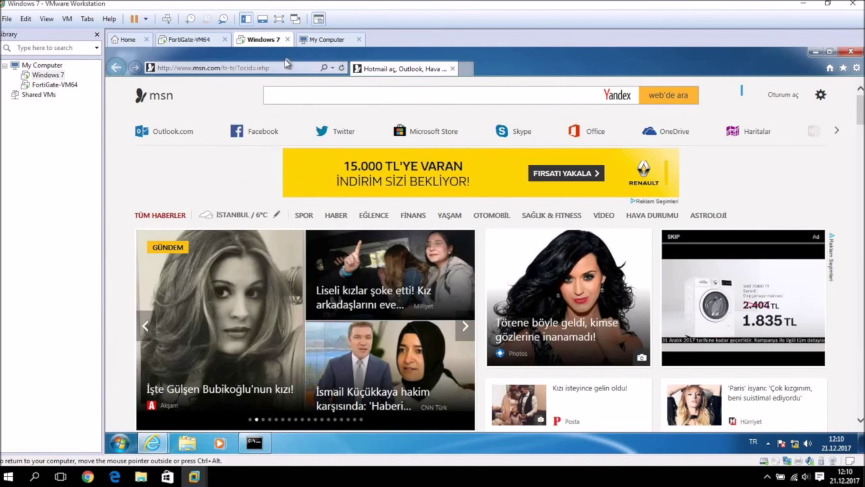
pyautogui.click(272, 68)
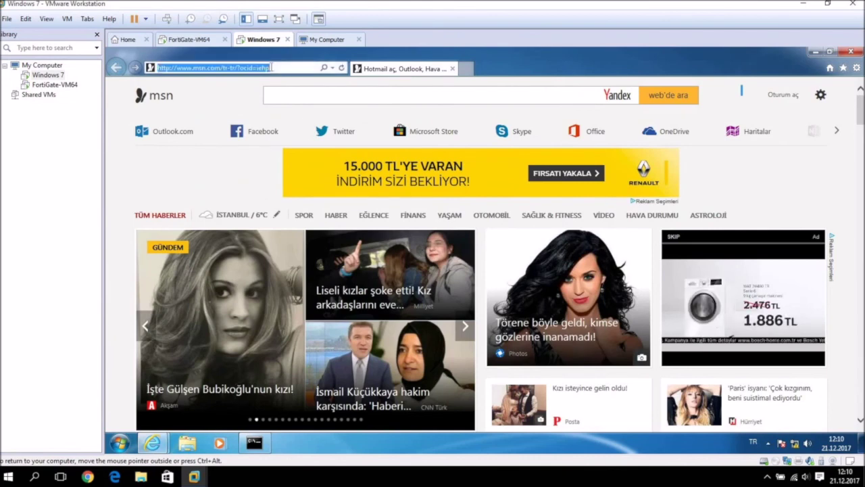
pyautogui.write('google.om')
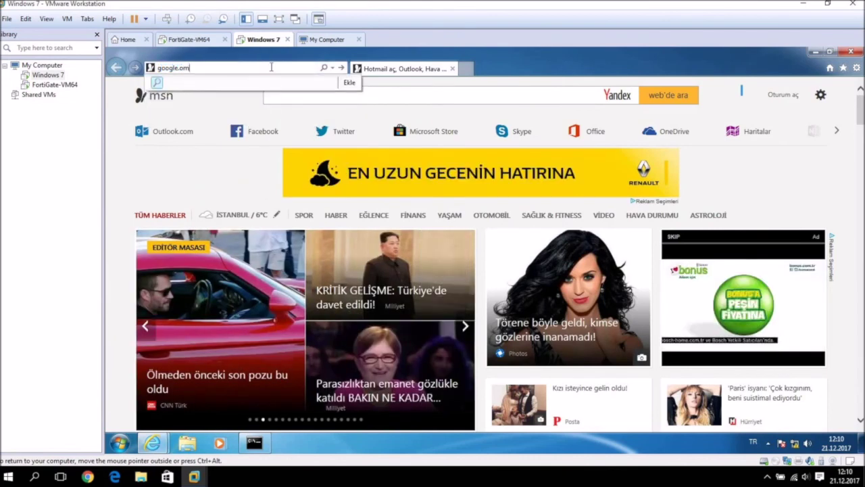
pyautogui.press('Return')
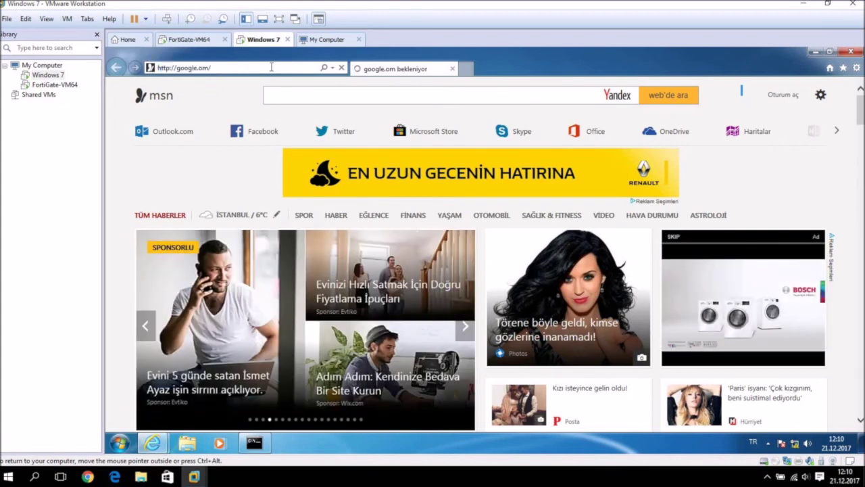
pyautogui.click(271, 67)
pyautogui.write('google.')
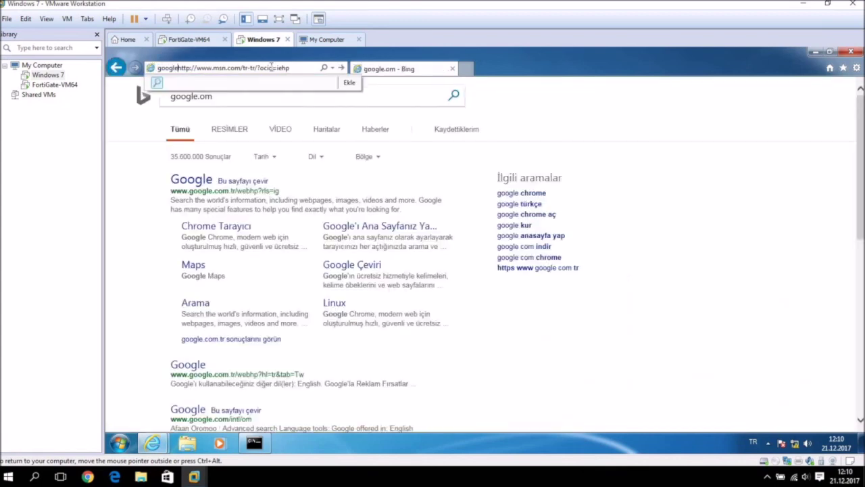
pyautogui.write('com/')
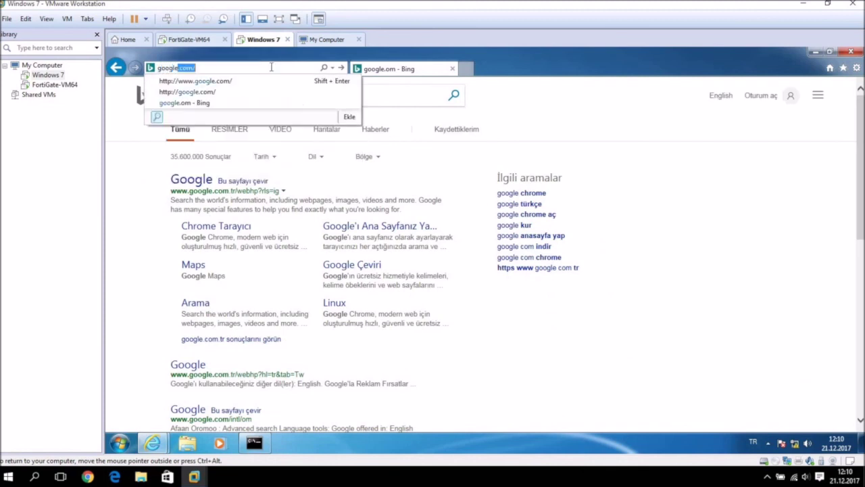
pyautogui.press('Return')
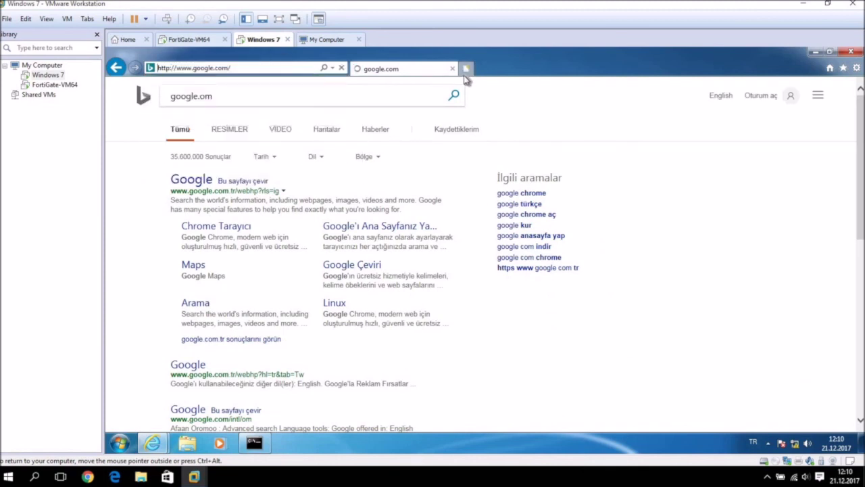
# - Play youtube.com muted in a new tab, then return to the FortiGate policy page
pyautogui.click(466, 68)
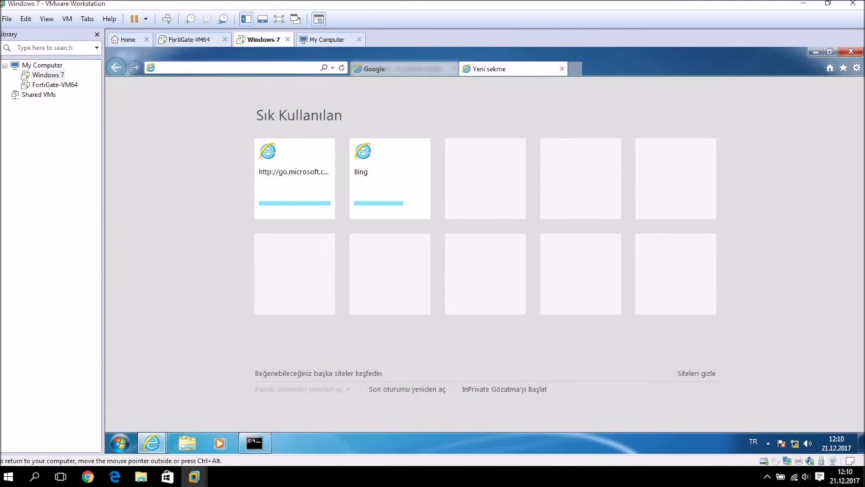
pyautogui.write('youtube.com')
pyautogui.press('Return')
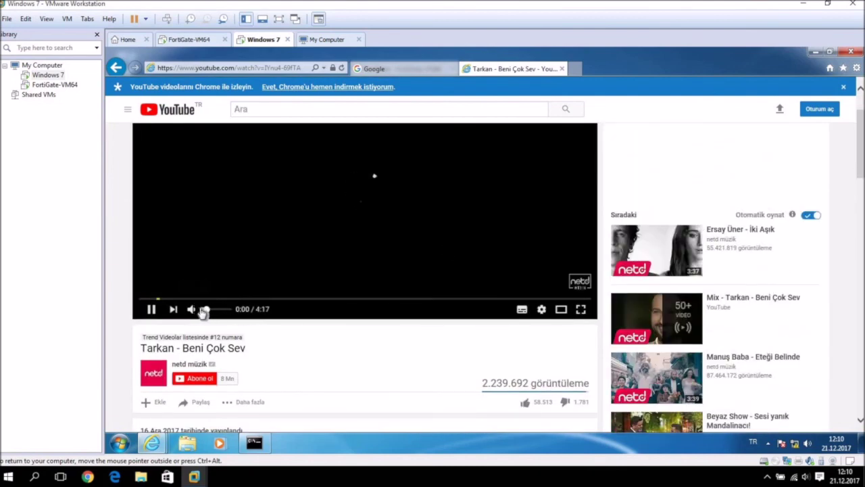
pyautogui.click(194, 309)
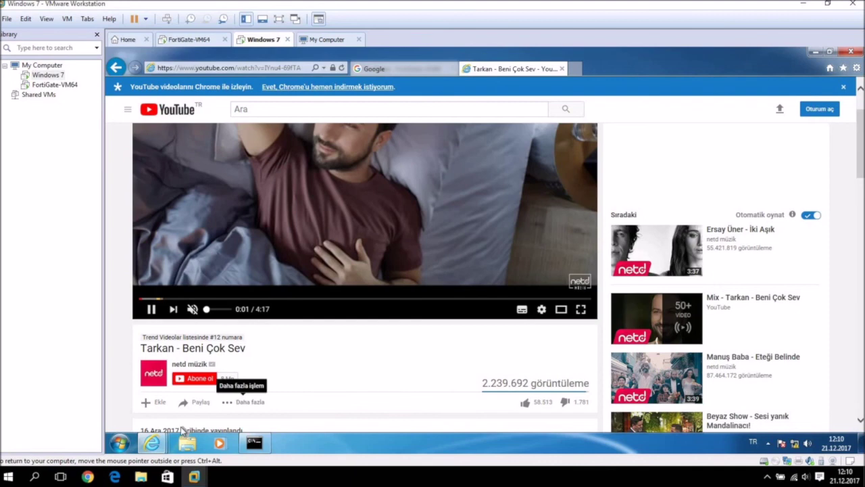
pyautogui.moveTo(163, 443)
pyautogui.click(172, 385)
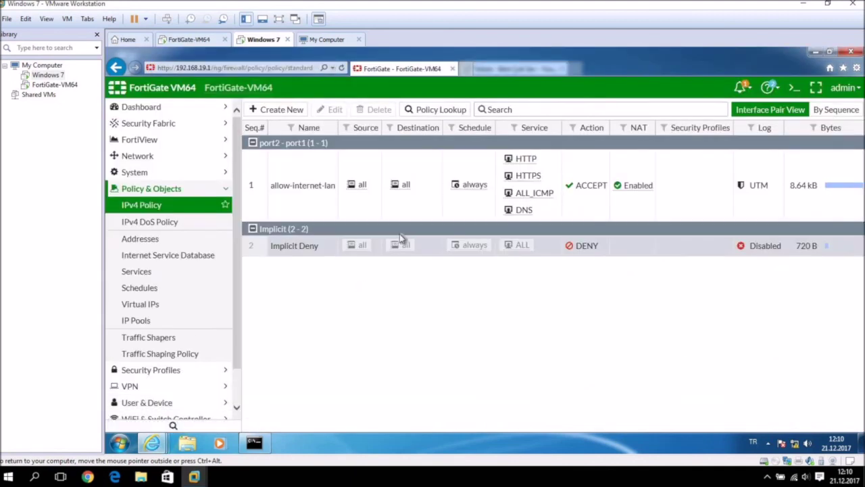
# - Visit IPv4 DoS Policy and back to refresh the IPv4 Policy traffic counters
pyautogui.click(150, 221)
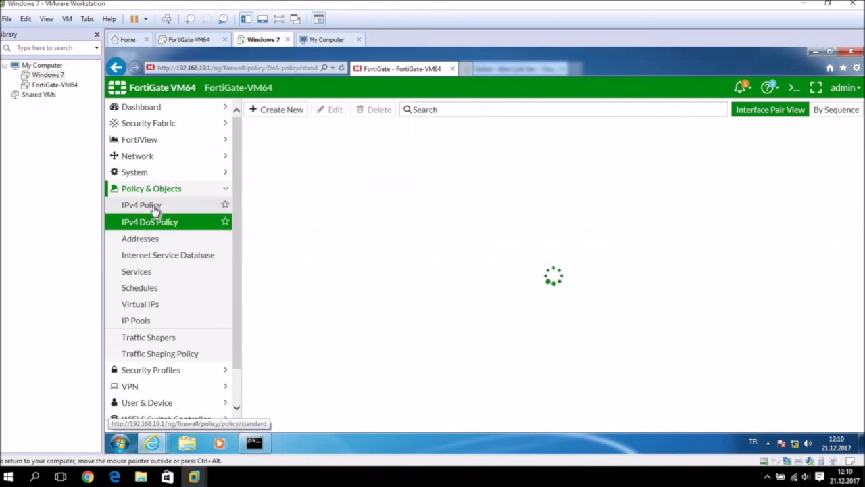
pyautogui.click(149, 207)
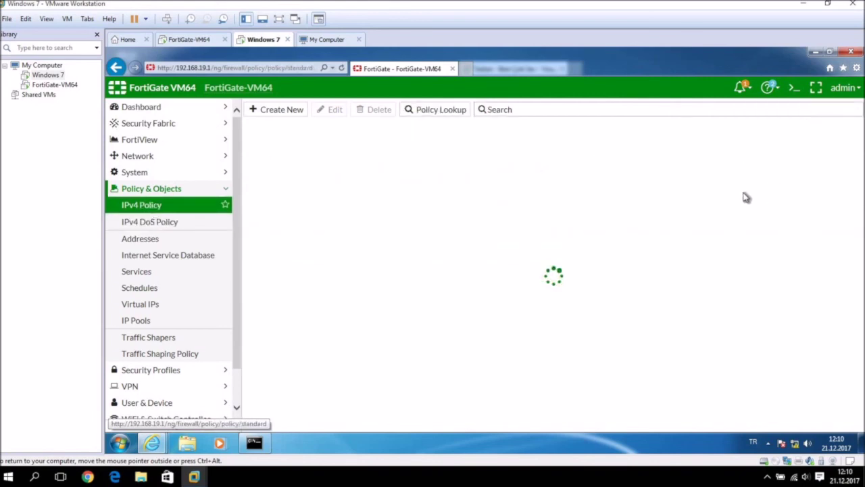